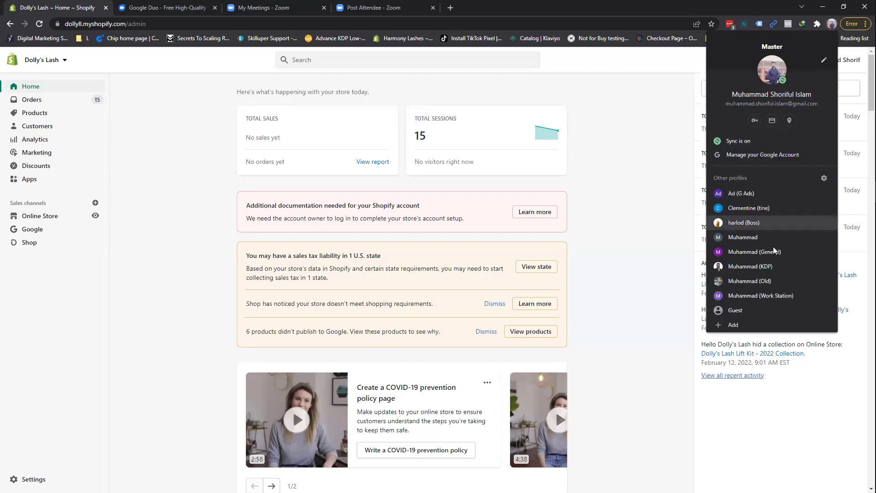
click(774, 251)
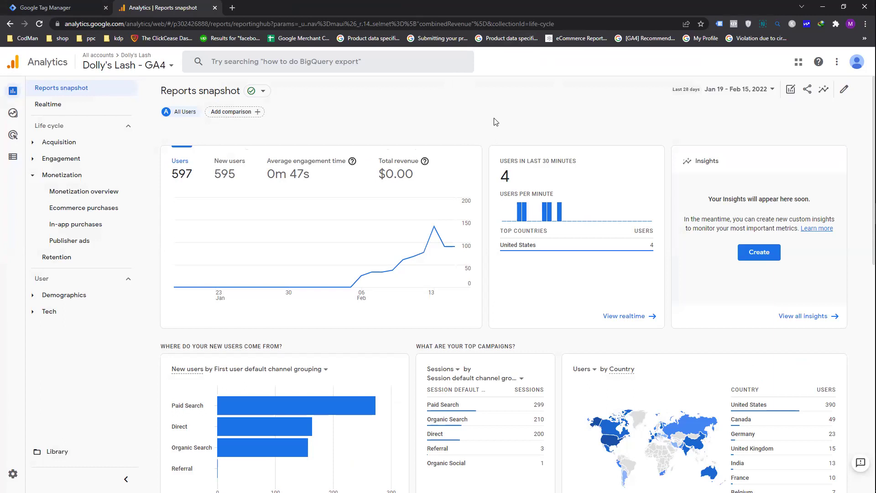
click(51, 7)
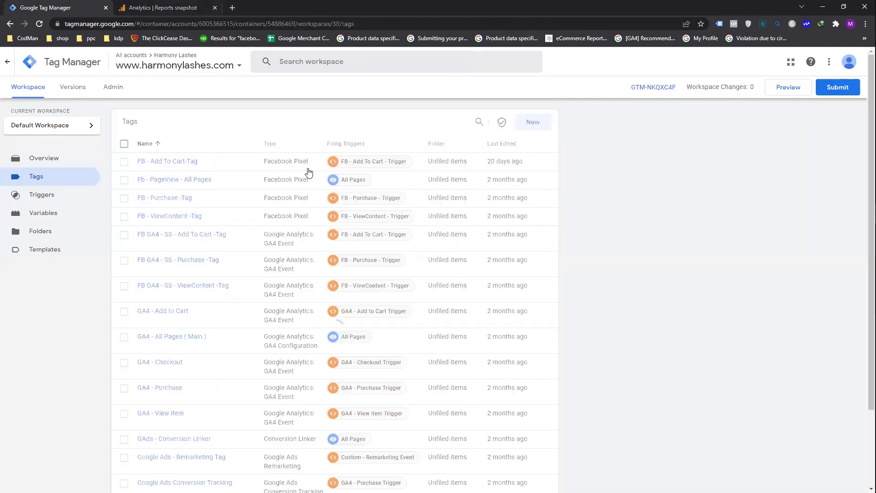
scroll(151, 217, down, 3)
scroll(157, 196, up, 3)
click(204, 68)
scroll(40, 245, up, 3)
click(59, 137)
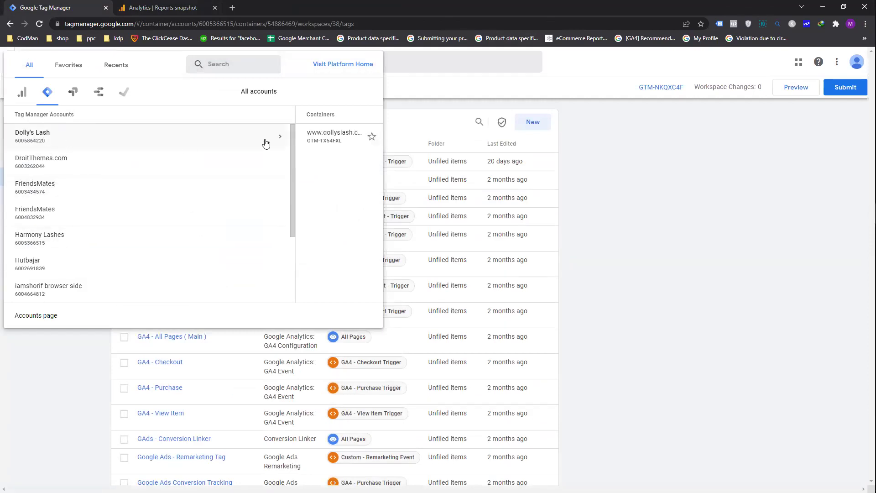
click(249, 141)
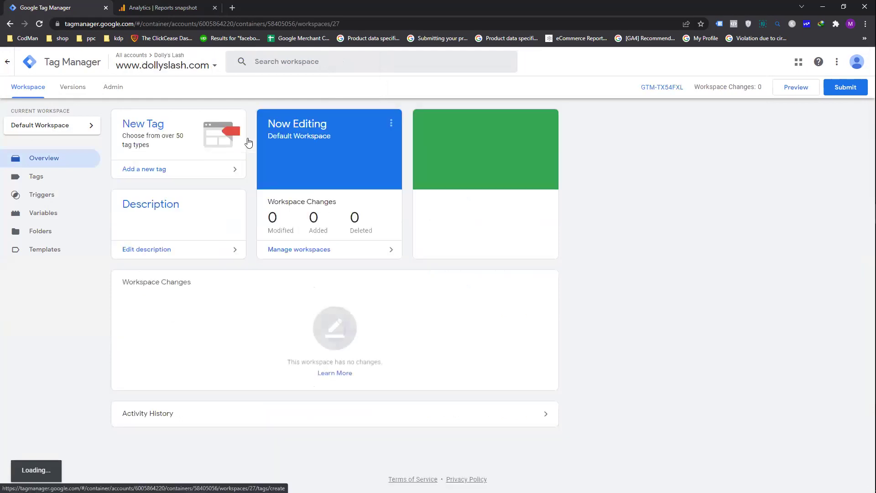
click(33, 178)
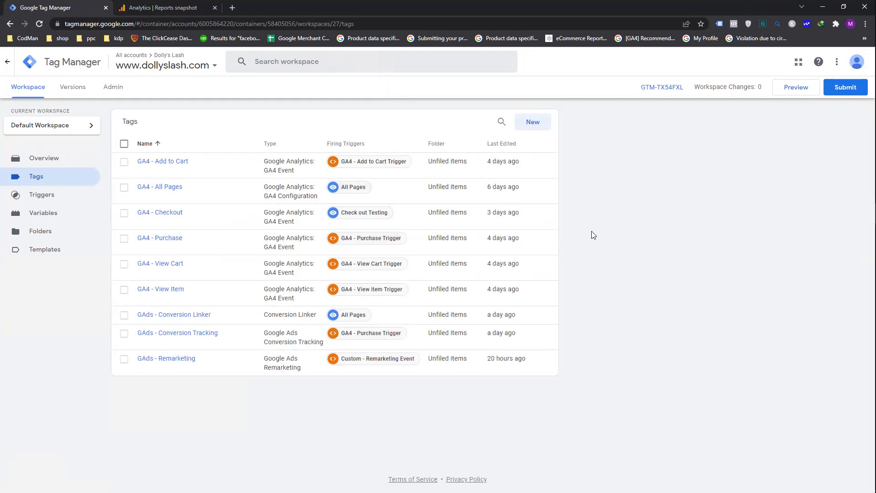
Check the Ecommerce purchases report of the Dolly's Lash - GA4 property in Google Analytics.
click(163, 7)
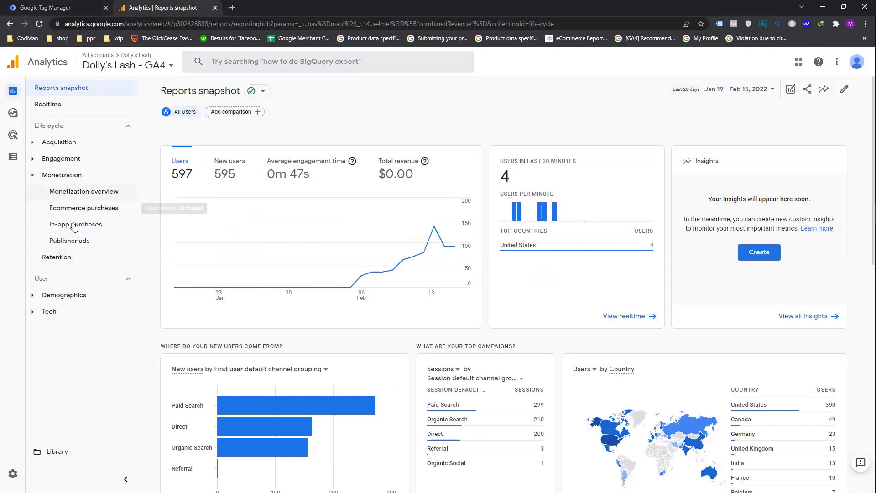
click(103, 214)
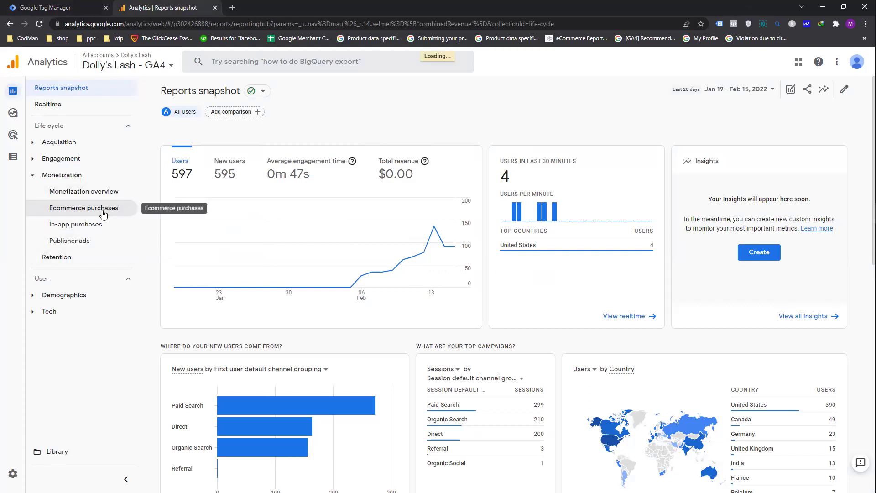
click(103, 214)
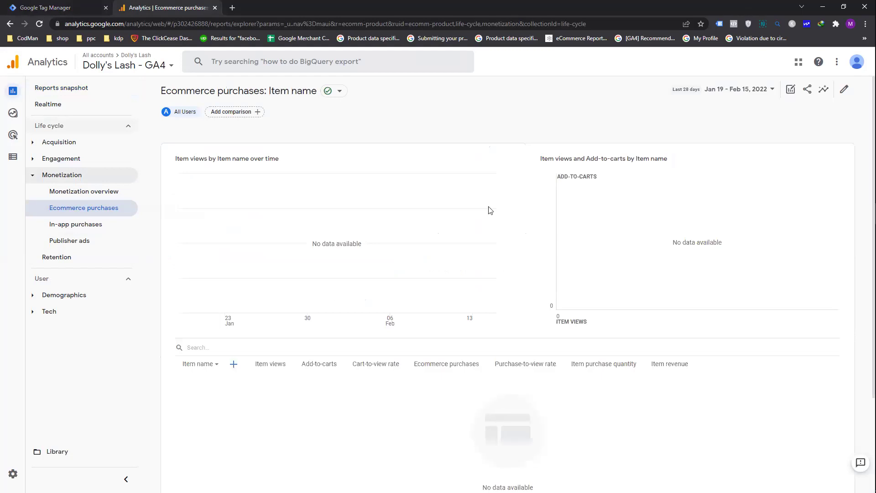
click(55, 7)
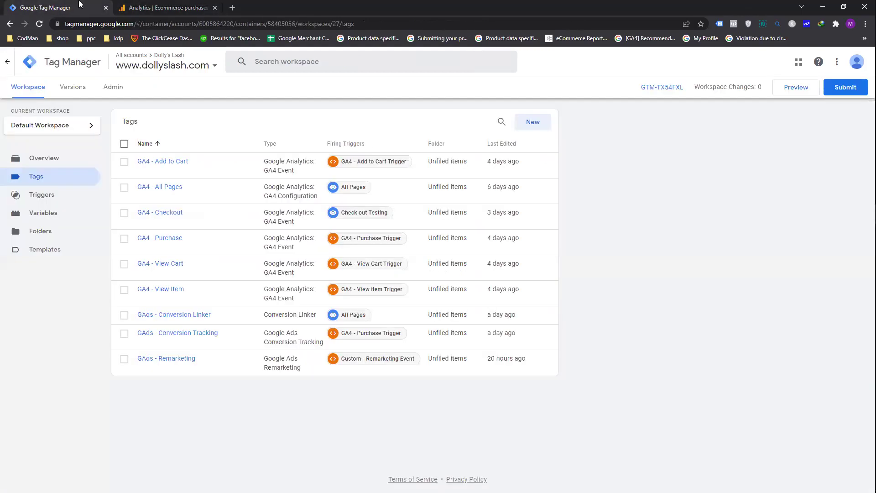
click(794, 89)
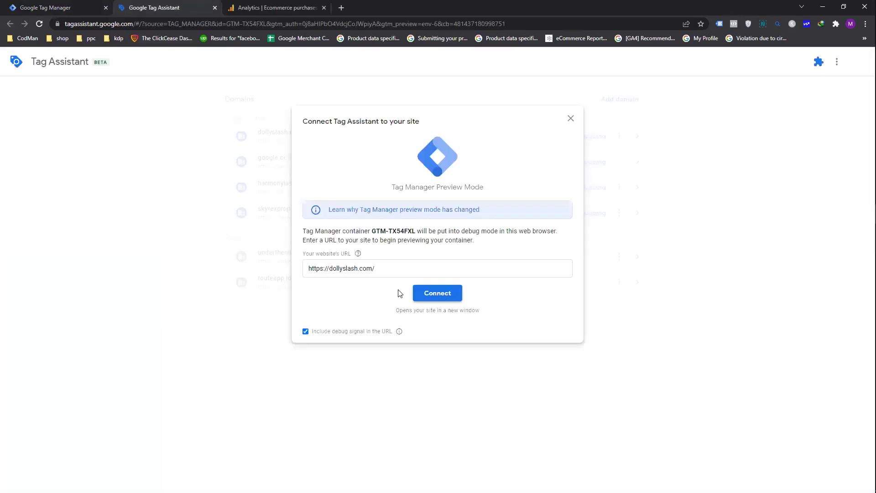
click(211, 157)
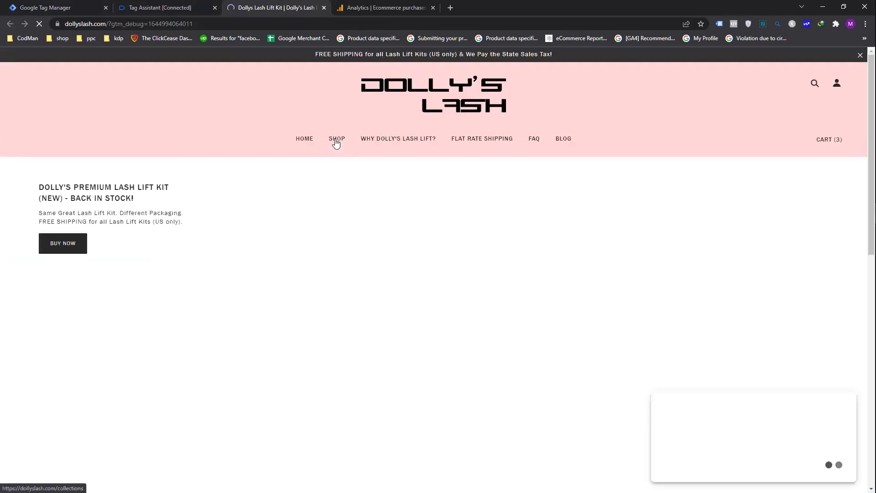
click(336, 139)
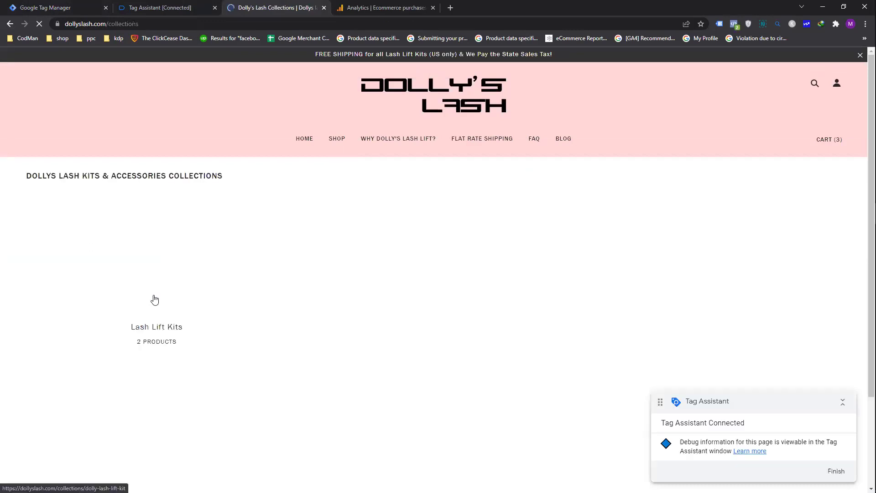
click(155, 299)
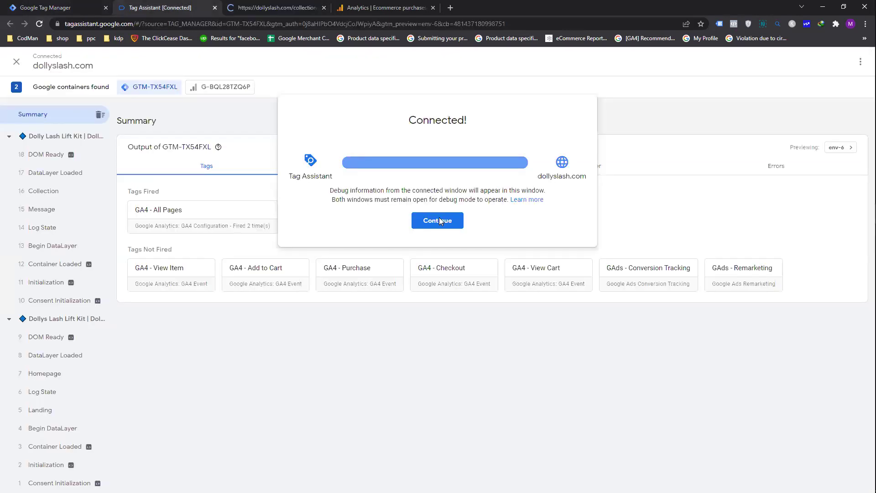
Examine the fired tags and data layer values of the Product event in Tag Assistant for the premium lash lift kit page.
click(439, 218)
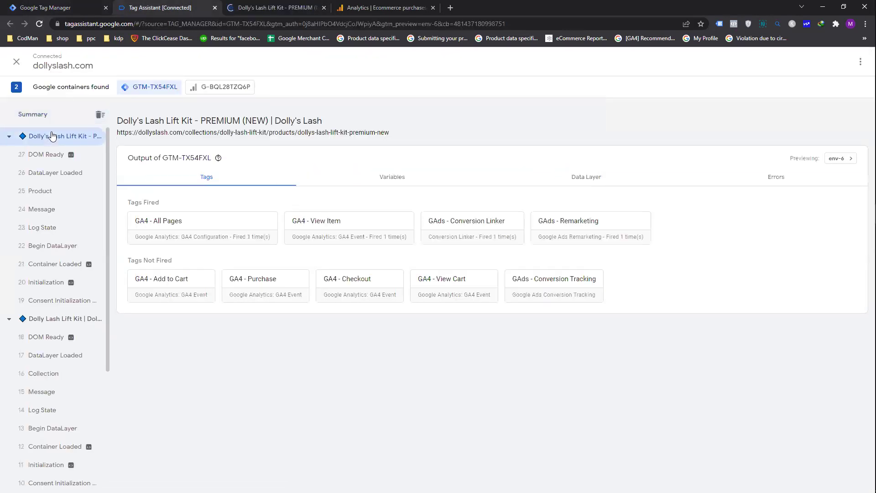
click(112, 190)
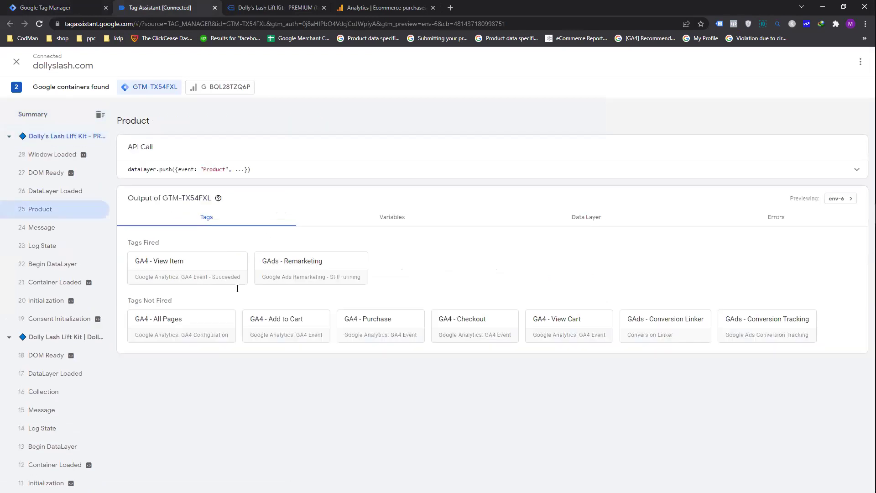
scroll(236, 288, down, 5)
scroll(237, 289, up, 5)
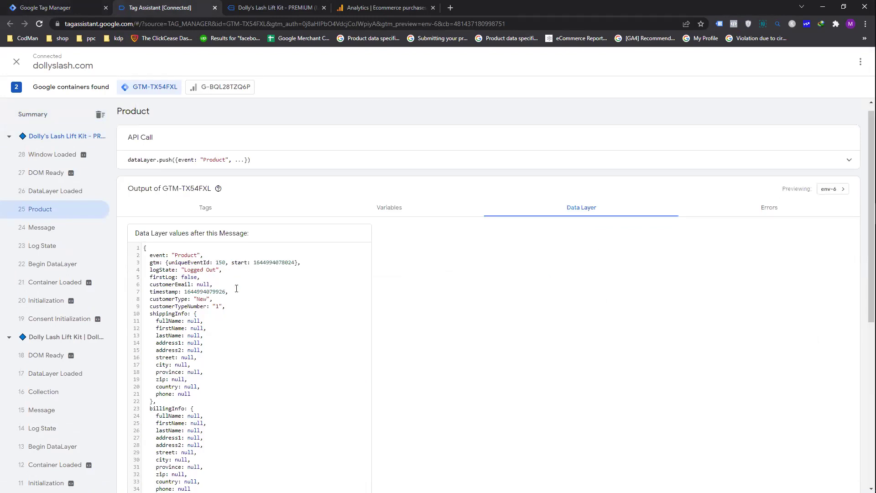
scroll(237, 288, down, 3)
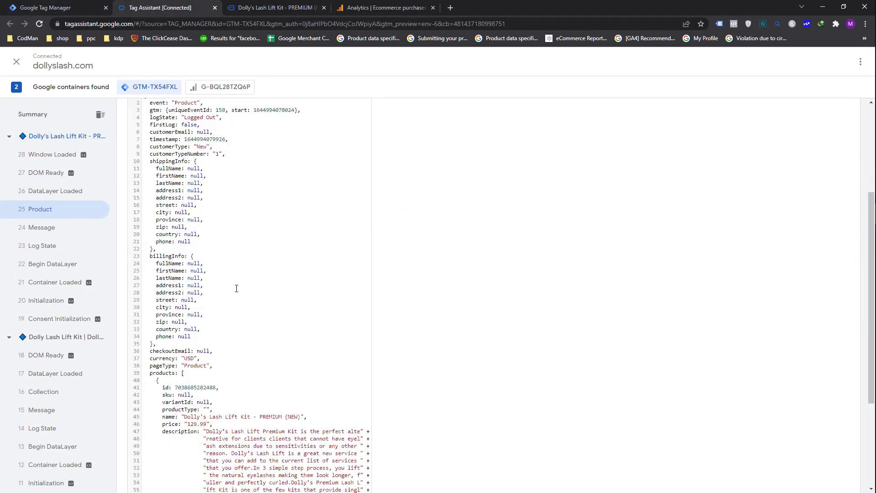
scroll(237, 288, down, 3)
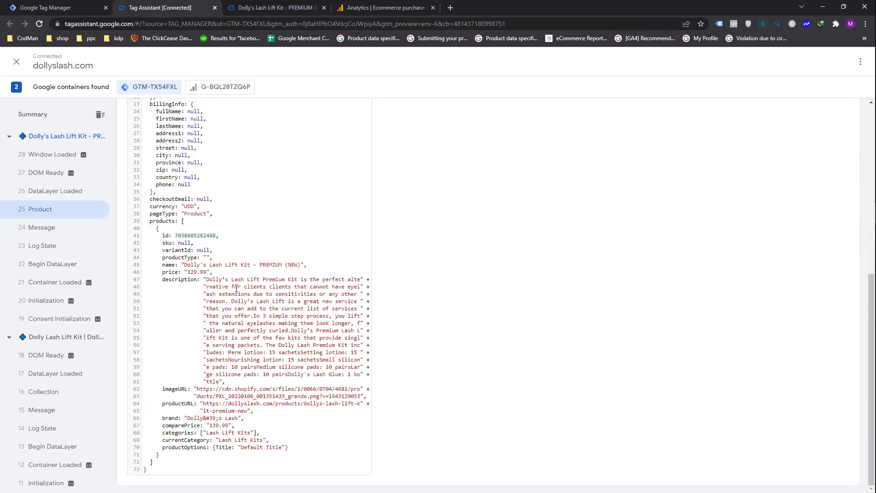
scroll(236, 365, up, 6)
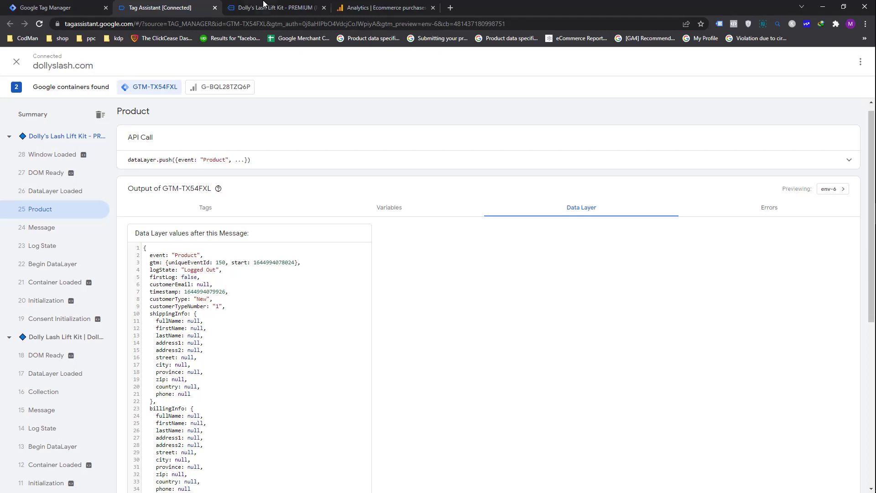
Add one Dolly's Lash Lift Kit - PREMIUM (NEW) to the cart on the store site.
click(264, 5)
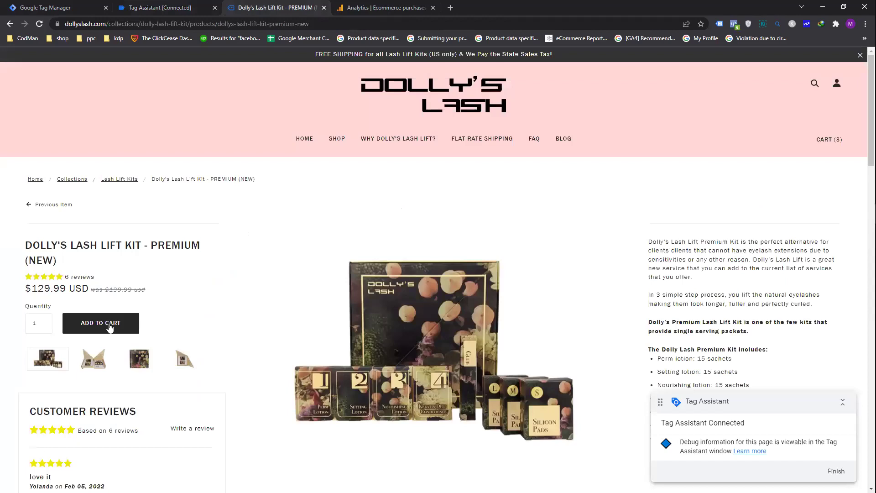
click(109, 325)
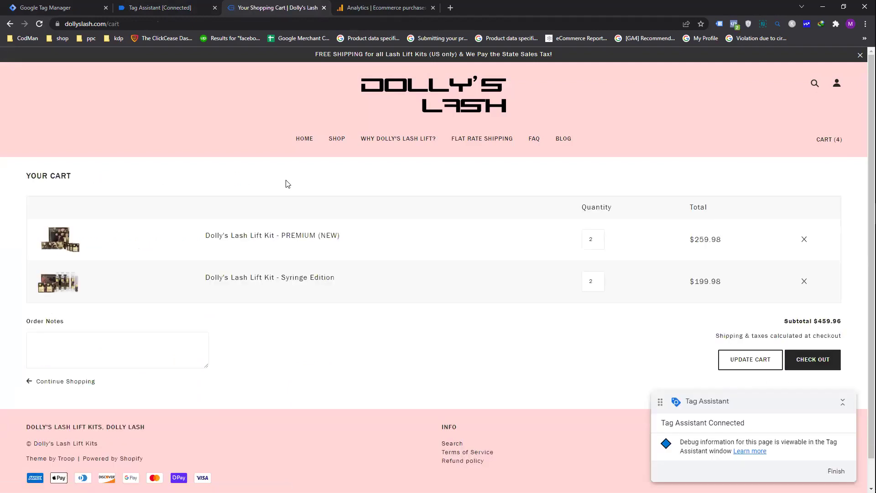
Switch to the Dolly's Lash Shopify admin and start adding a new product.
click(850, 24)
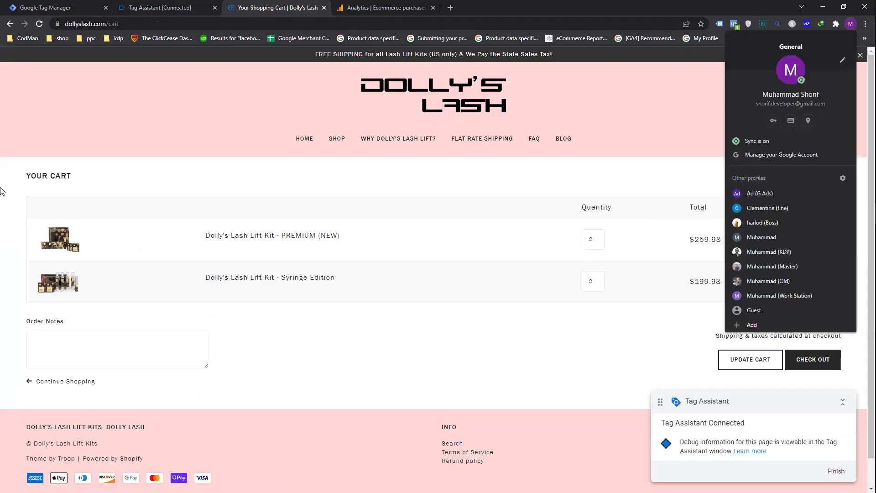
key(alt+Tab)
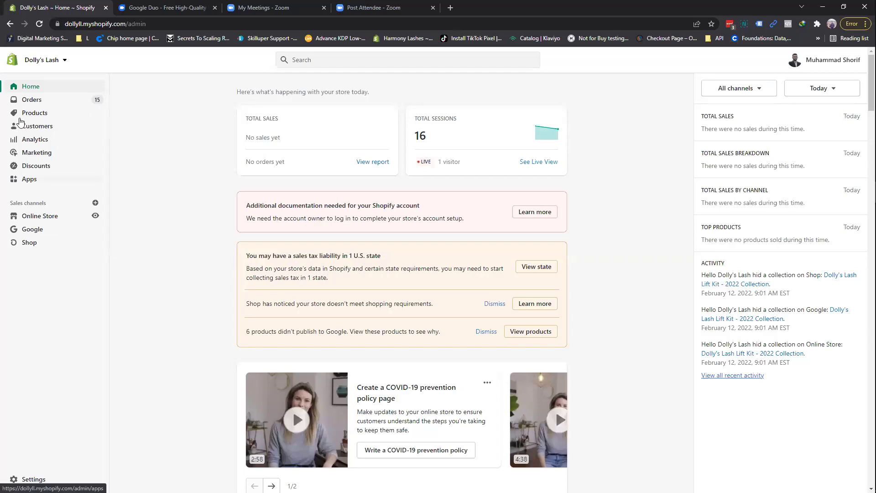
click(20, 117)
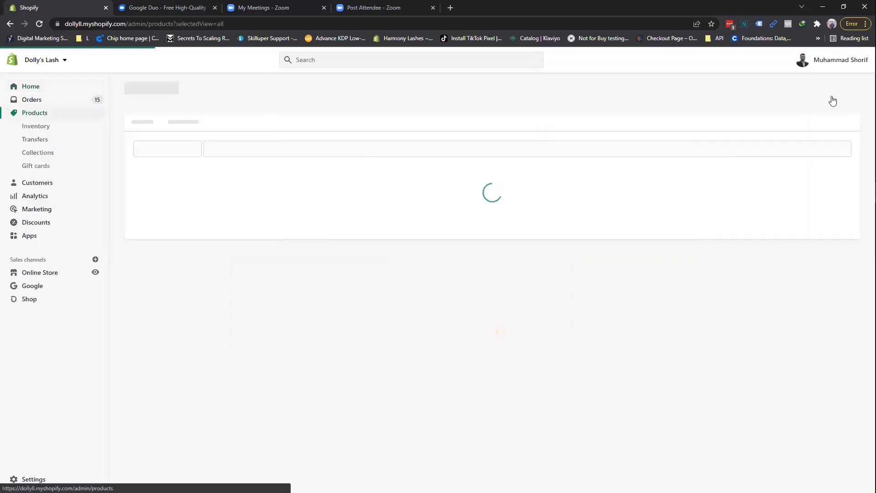
key(Return)
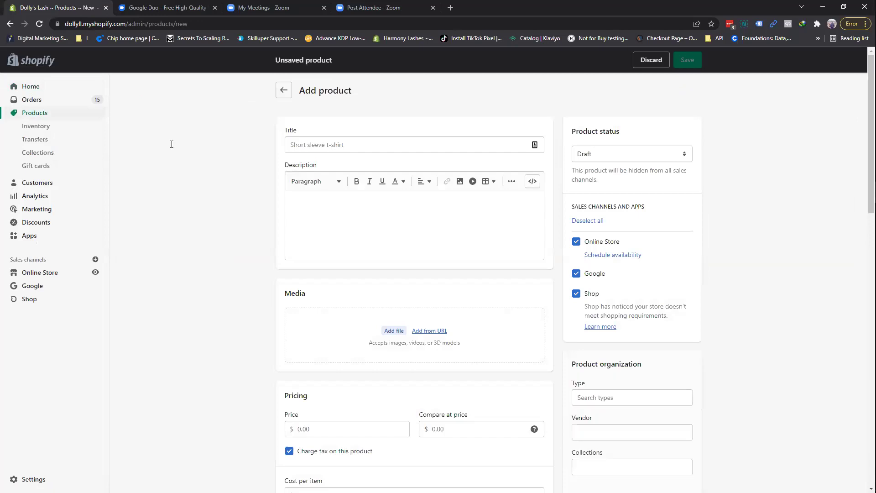
Title the new product "test product".
click(344, 148)
text(pro)
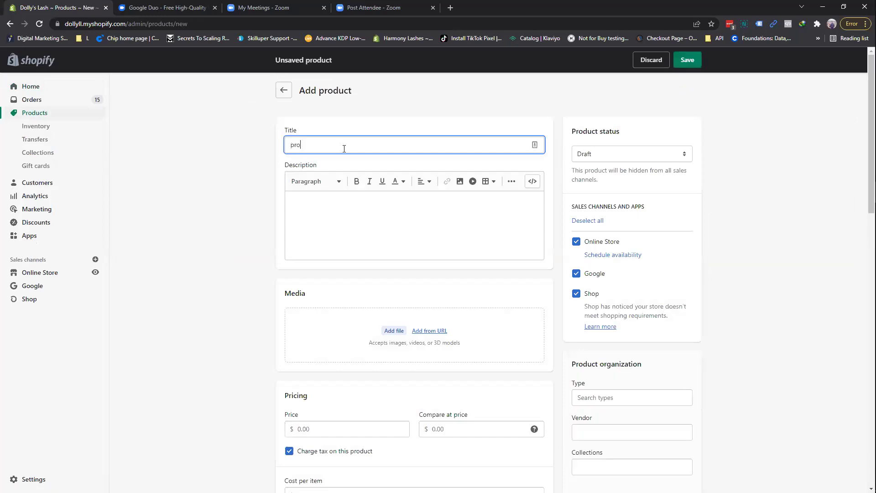
key(BackSpace)
key(BackSpace)
key(BackSpace)
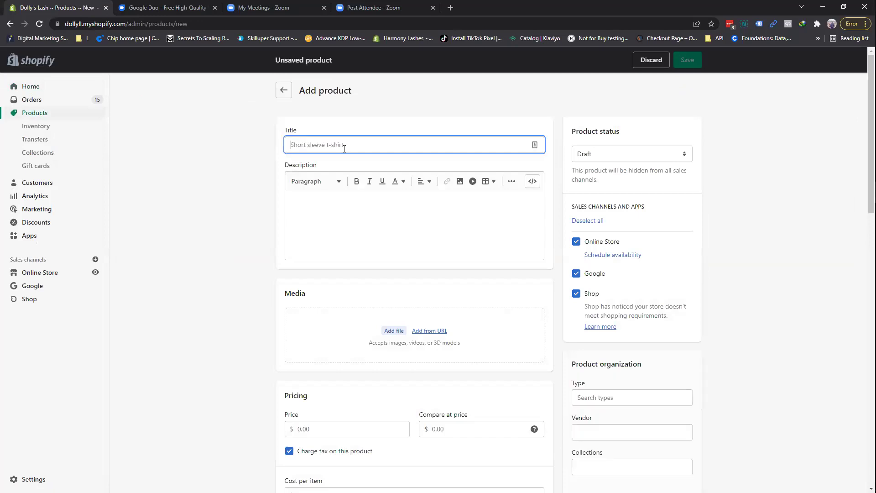
text(test product)
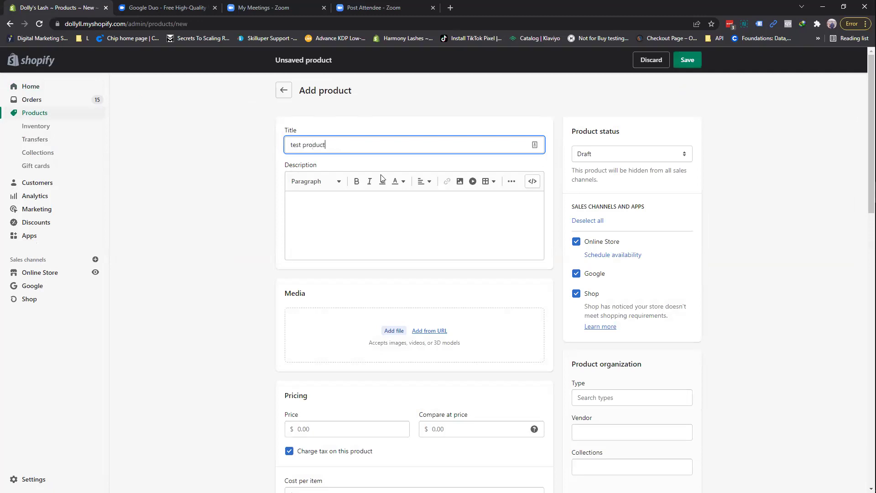
Find lipsum.com through a web search and copy the opening of its "What is Lorem Ipsum?" paragraph for the product description.
click(382, 231)
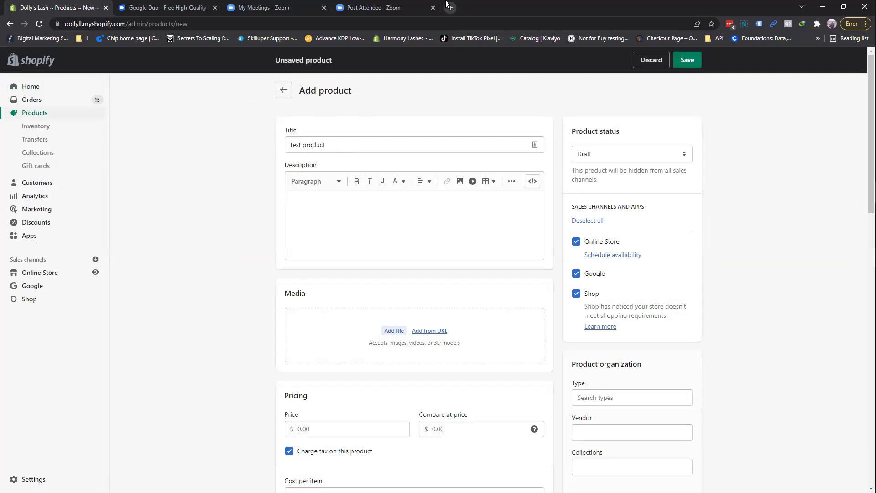
click(448, 7)
text(koren)
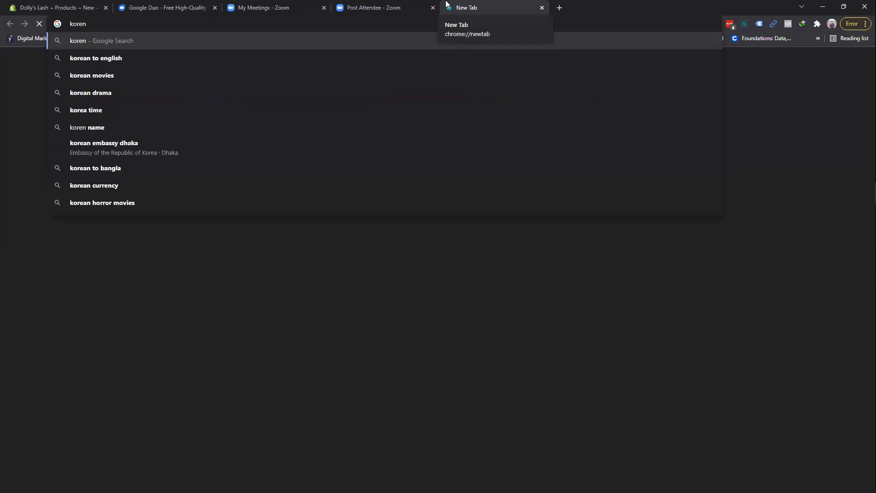
text( ipsum)
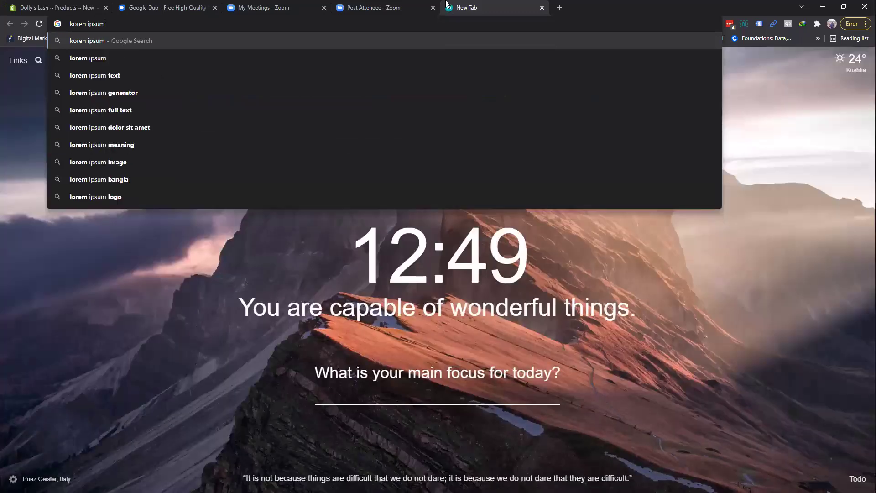
key(Return)
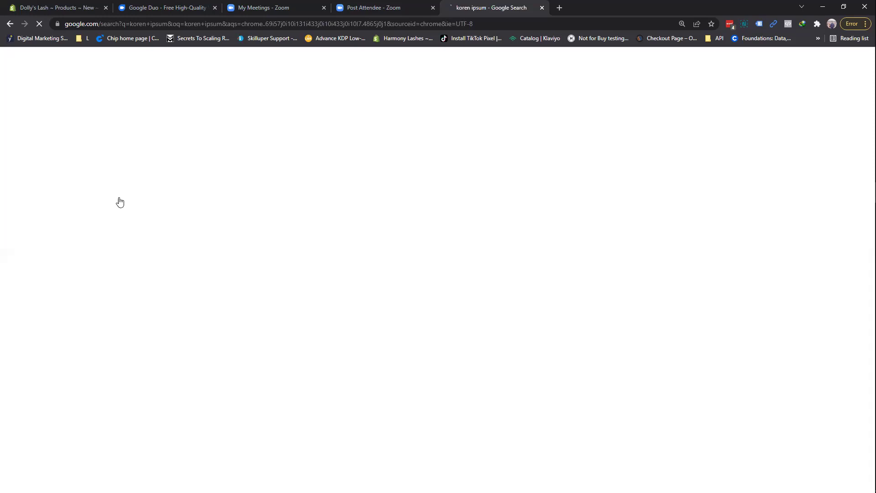
click(120, 199)
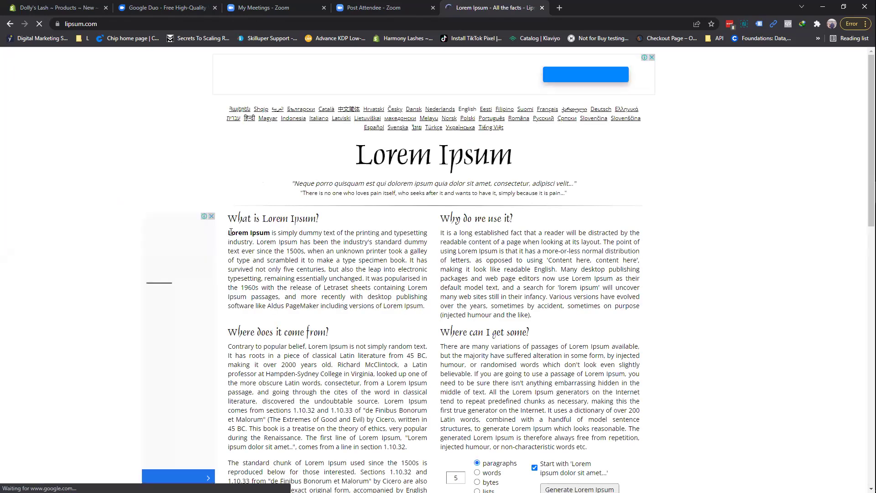
drag(230, 233, 232, 233)
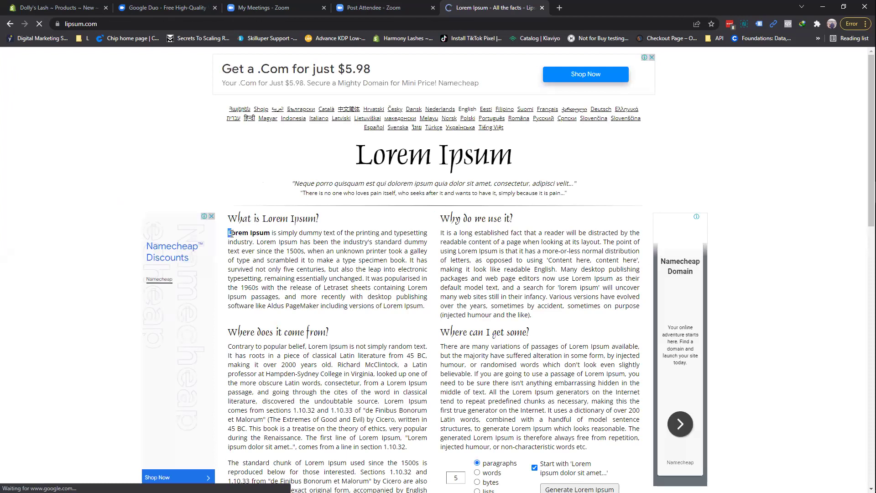
drag(339, 274, 339, 274)
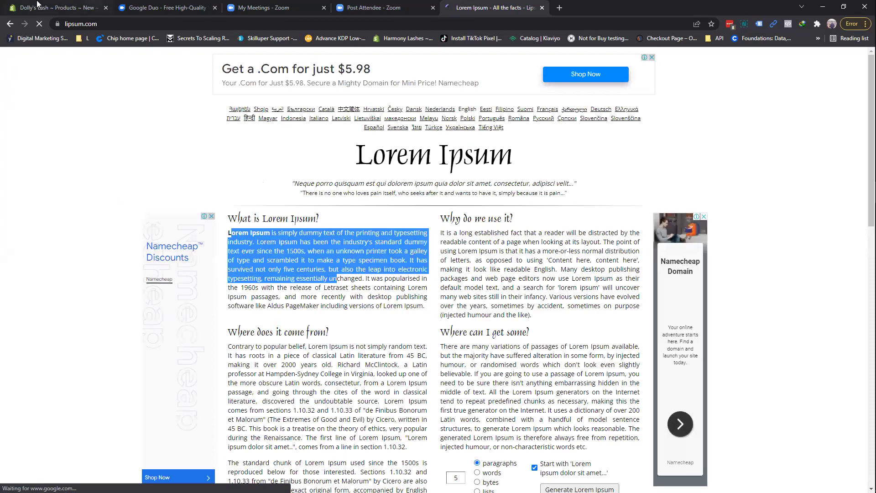
Return to the new product form, paste the copied Lorem Ipsum text as the description, and add the sunglasses photo from Downloads as media.
key(ctrl+1)
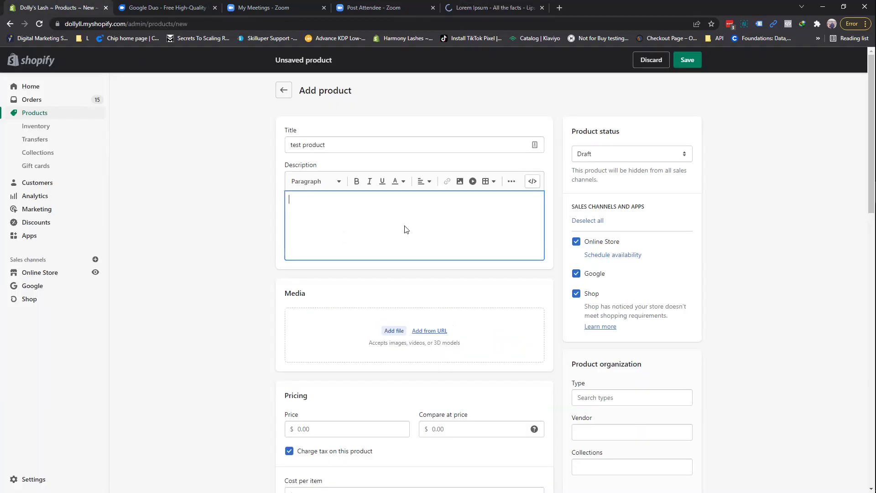
text(orem Ipsum is simply dummy text of the printing and typesetting industry. Lorem Ipsum has been the industry's standard dummy text ever since the 1500s, when an unknown printer took a galley of type and scrambled it to make a type specimen book. It has survived not only five centuries, but also the leap into electronic typesetting, remaining essentially un)
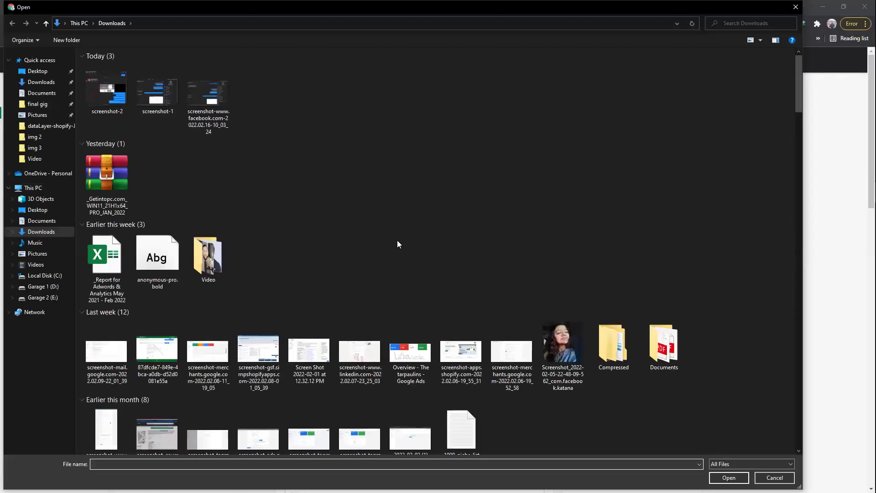
scroll(479, 140, down, 12)
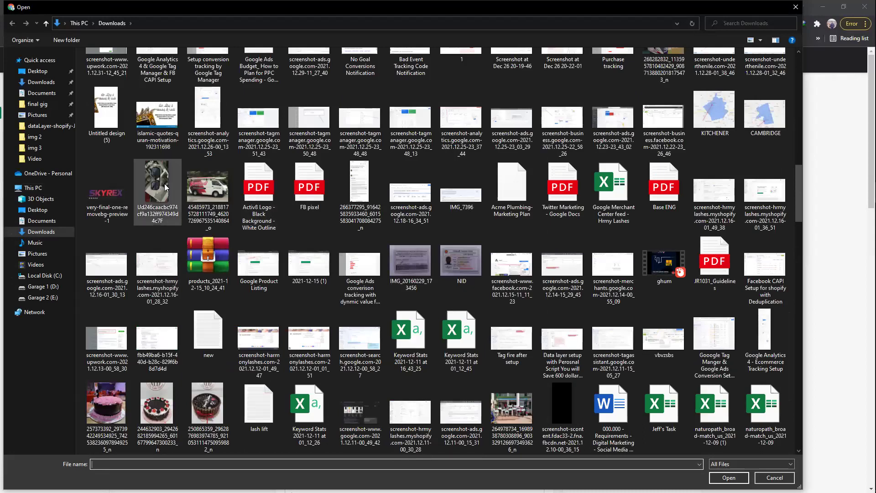
double_click(158, 187)
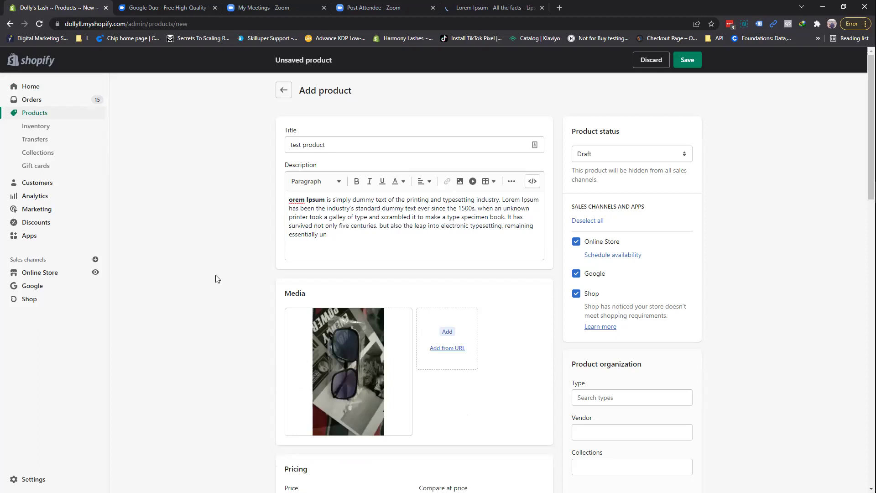
Set the test product's price to $10 and save the product.
scroll(341, 338, down, 15)
scroll(303, 297, up, 8)
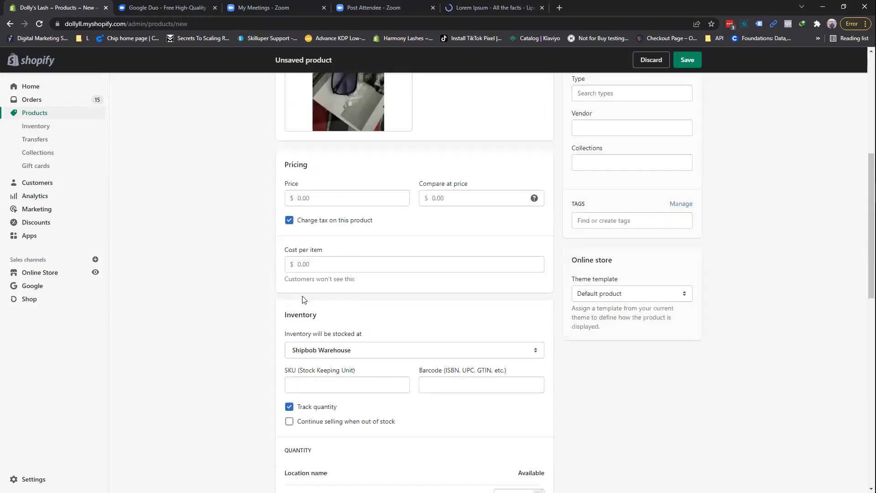
click(313, 198)
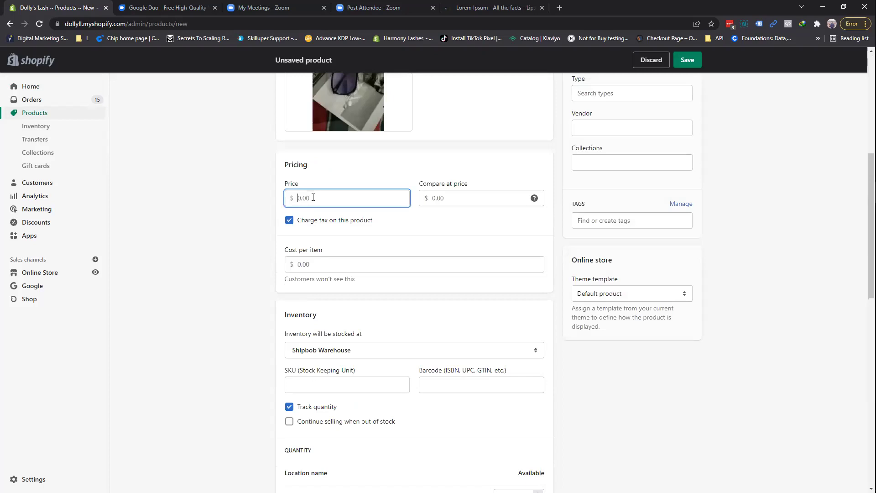
text(10)
key(Tab)
scroll(313, 199, down, 5)
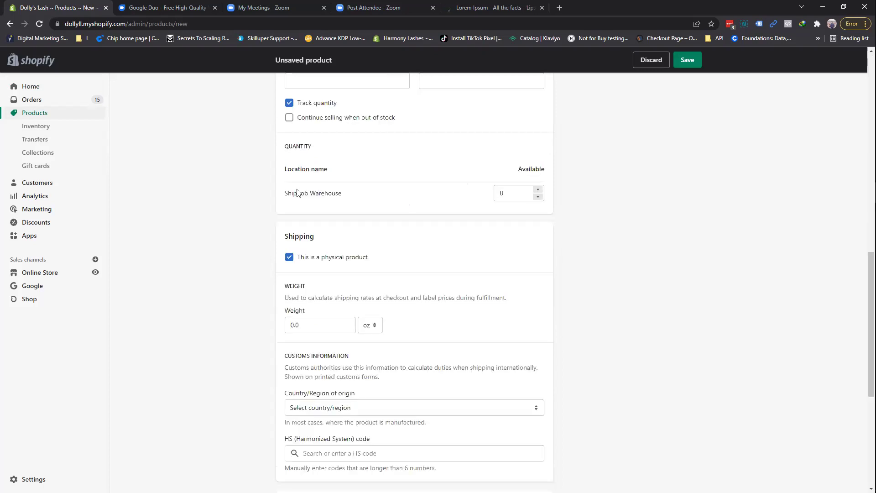
click(684, 64)
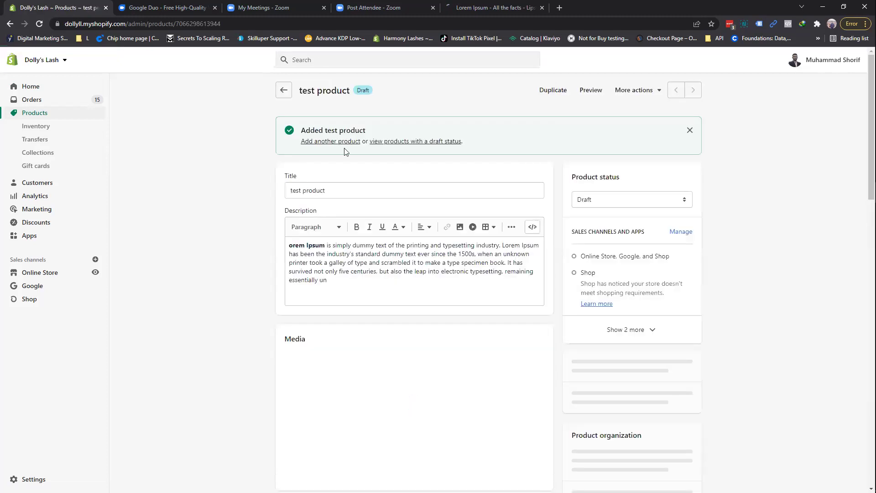
Change the test product's status to Active and save the change.
scroll(206, 167, down, 10)
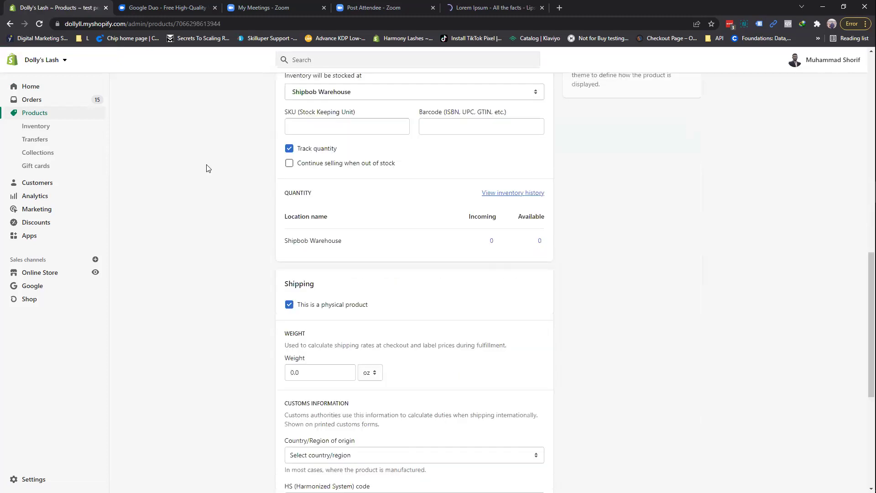
scroll(452, 155, up, 10)
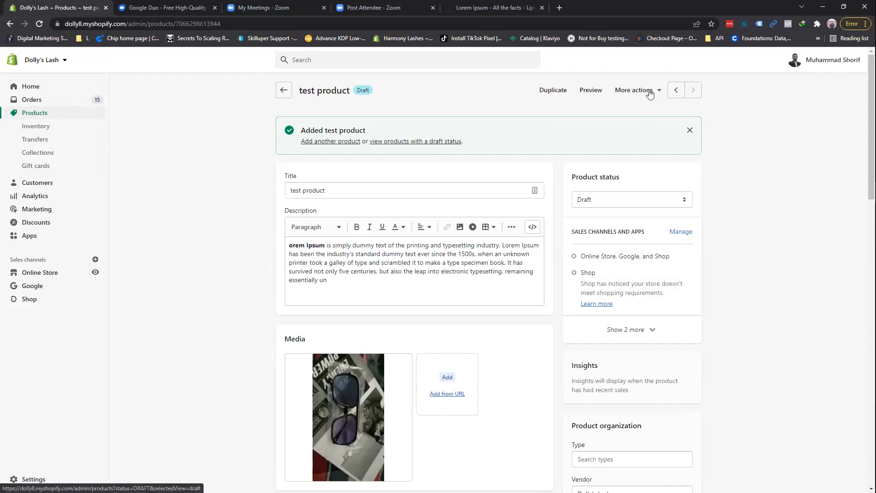
click(385, 141)
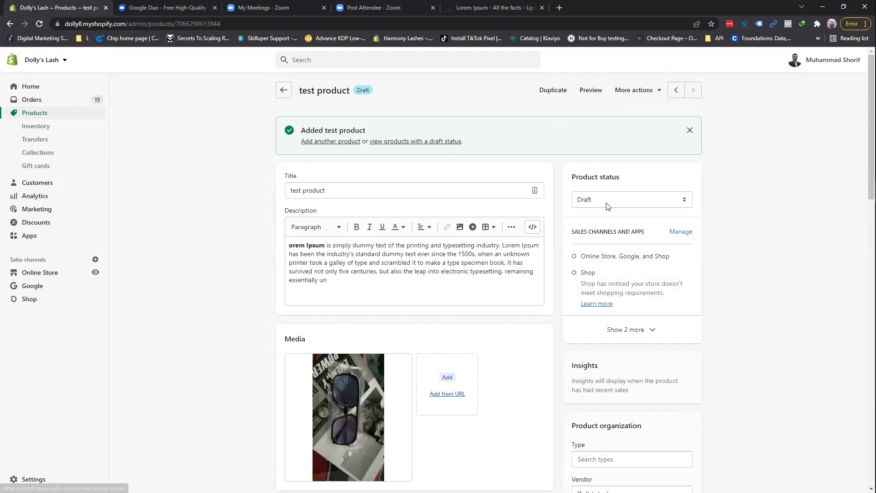
click(678, 199)
key(Up)
key(Return)
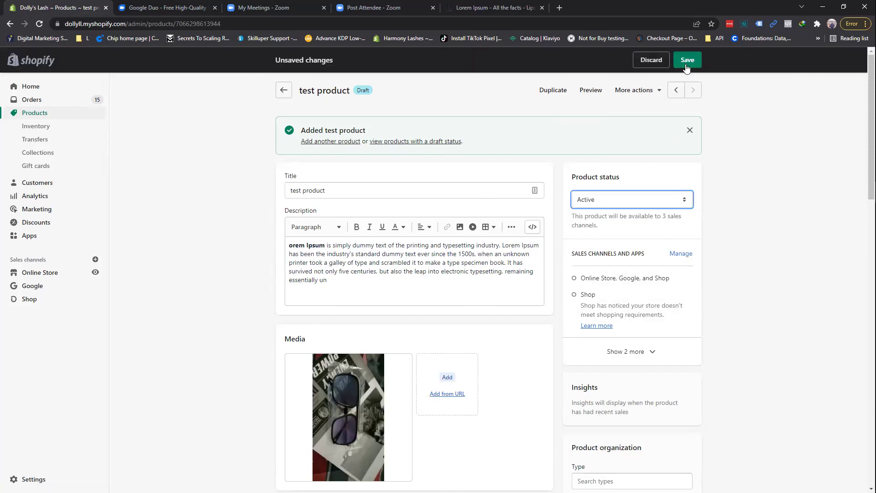
key(ctrl+s)
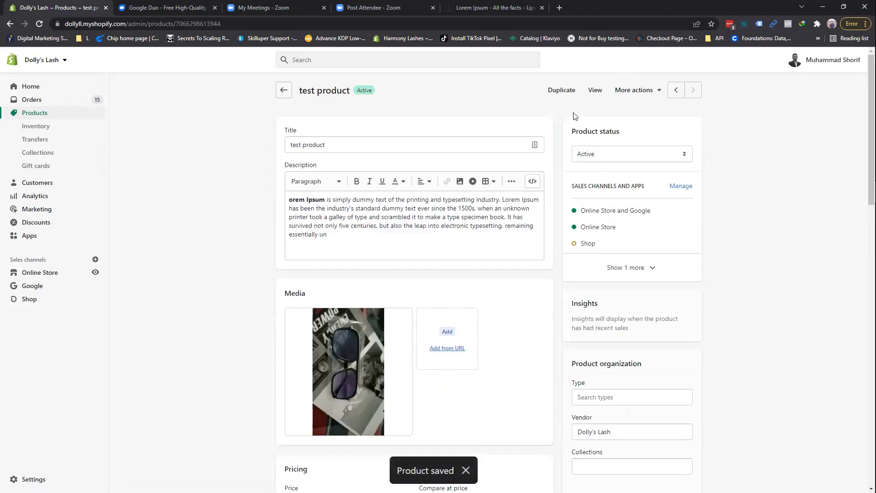
View the test product's storefront page, close it, and load dollyslash.com/products/test-product in a new tab of the browser window with Tag Assistant.
click(594, 90)
click(199, 5)
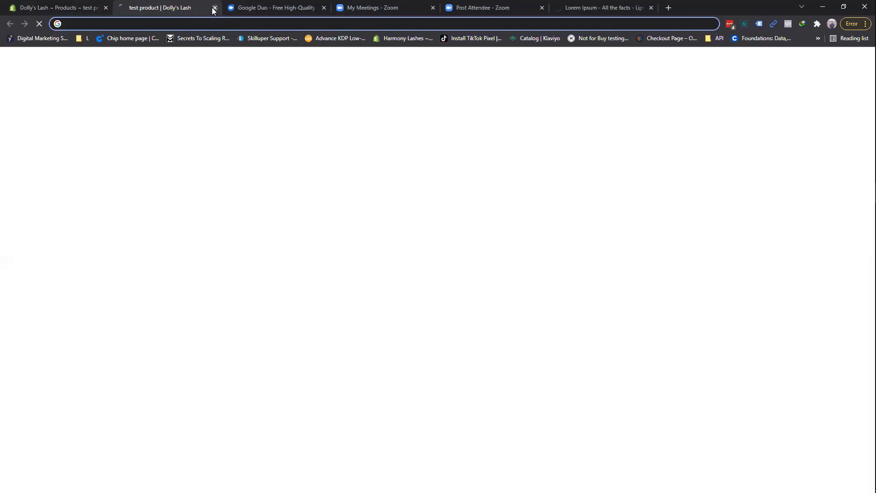
key(ctrl+w)
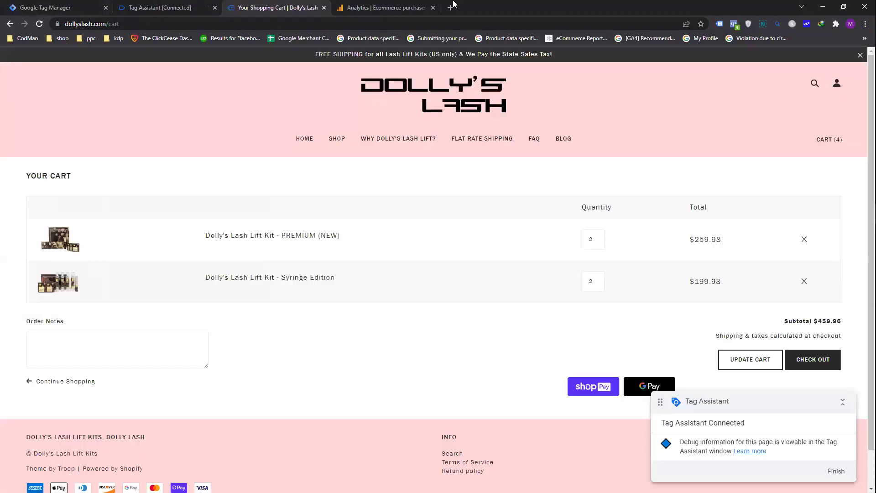
click(454, 6)
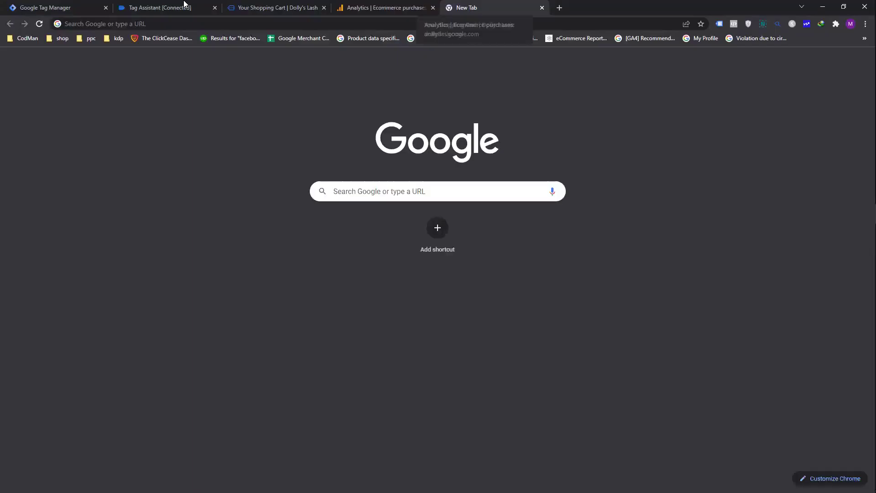
click(185, 5)
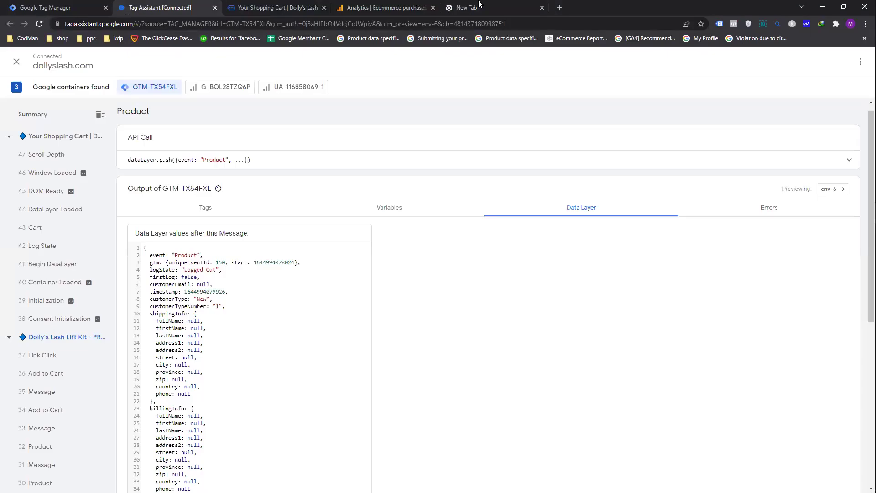
key(ctrl+9)
click(398, 24)
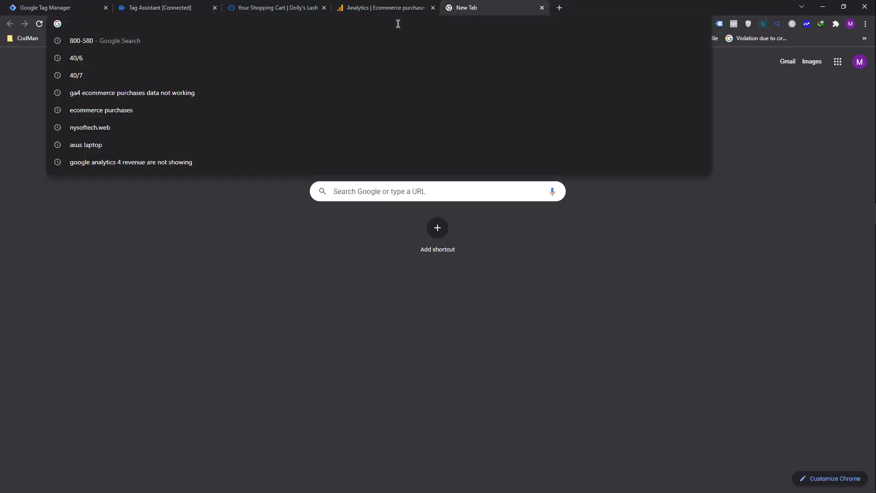
text(dollyslash.com/products/test-product)
key(Return)
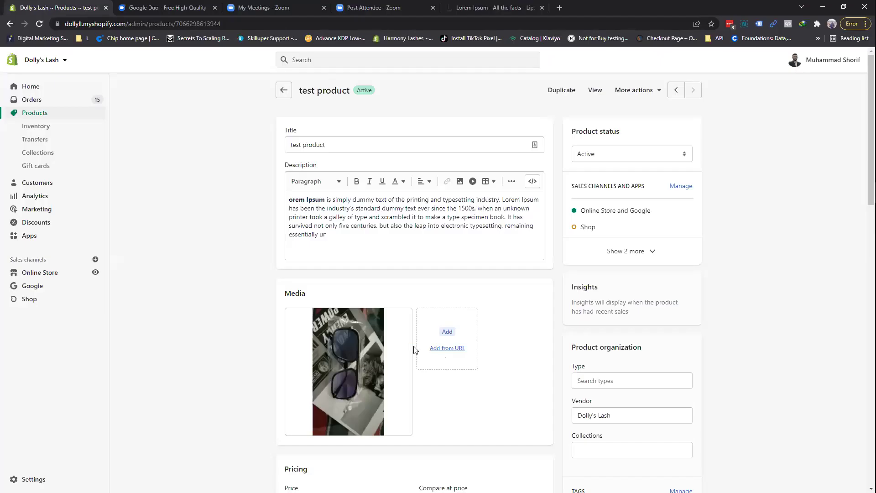
Return to the Shopify admin and examine the test product's pricing, inventory, quantity, shipping and search listing settings.
scroll(256, 218, down, 15)
scroll(269, 195, up, 3)
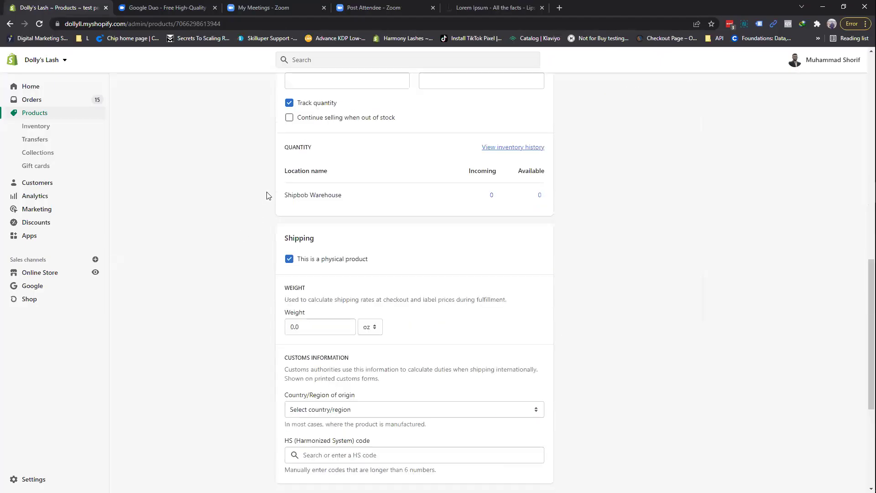
scroll(274, 224, up, 3)
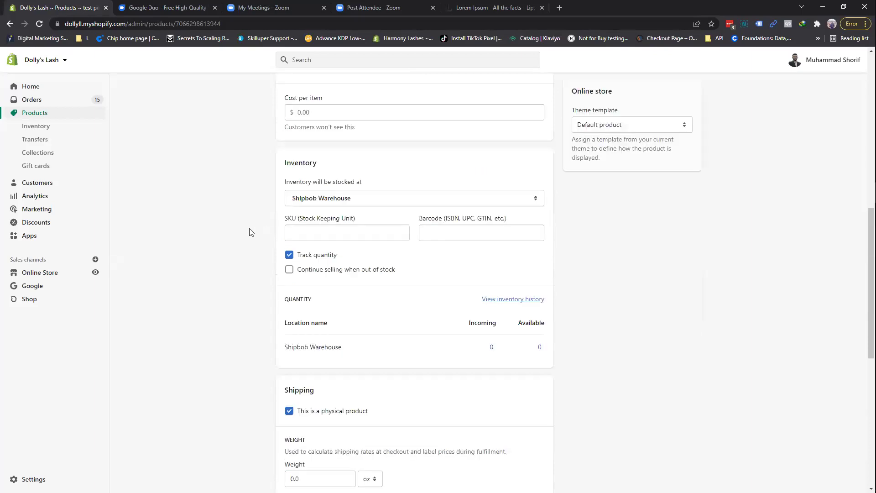
scroll(249, 233, up, 3)
scroll(249, 233, down, 7)
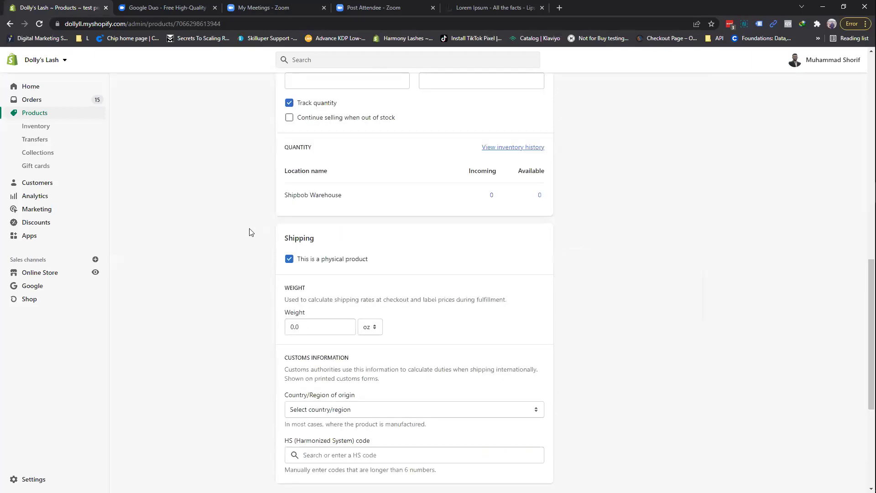
scroll(249, 233, down, 5)
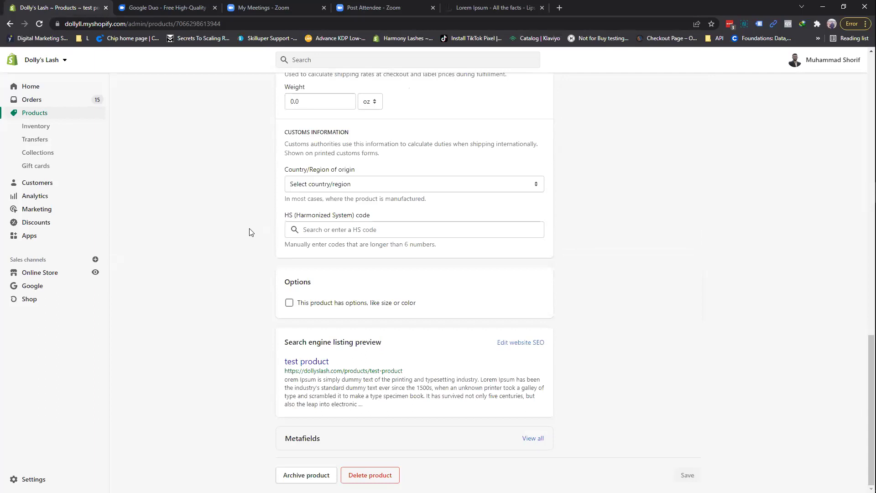
scroll(249, 232, up, 10)
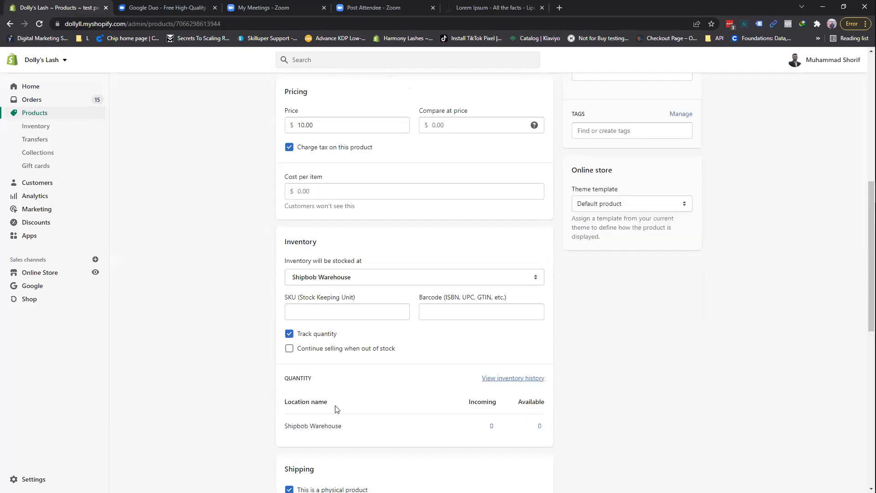
scroll(204, 363, up, 7)
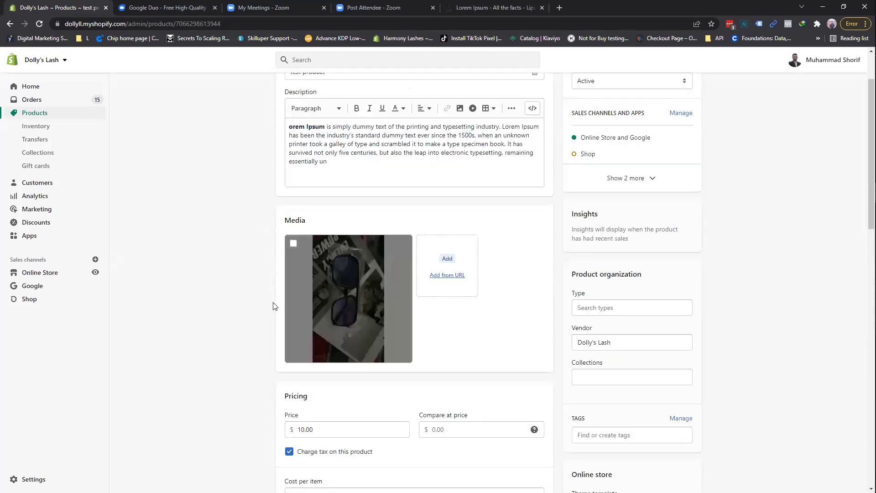
scroll(266, 283, up, 2)
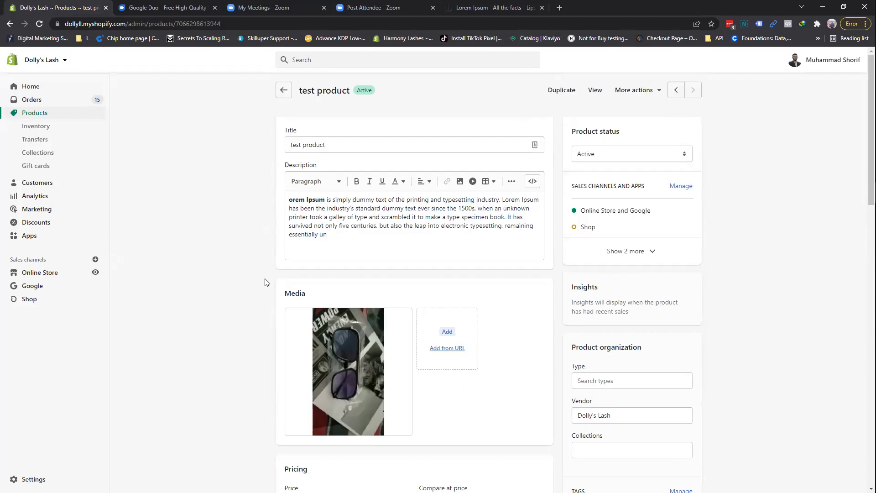
scroll(266, 282, down, 7)
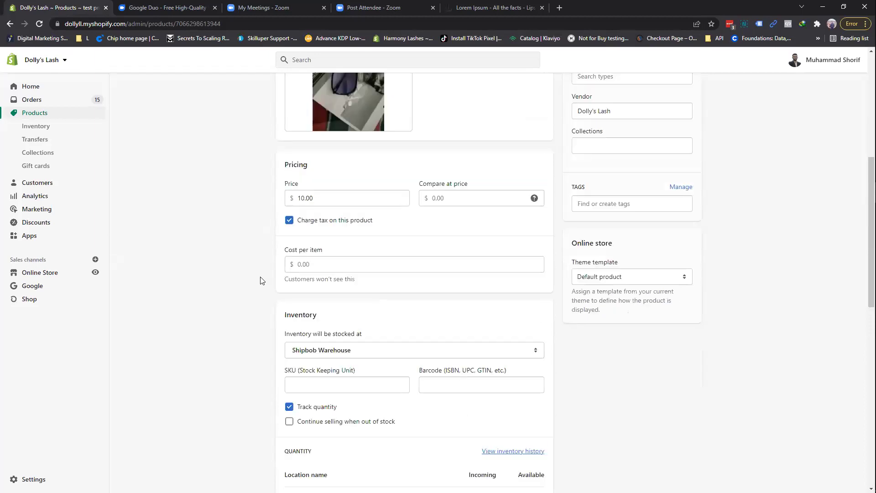
scroll(262, 280, down, 3)
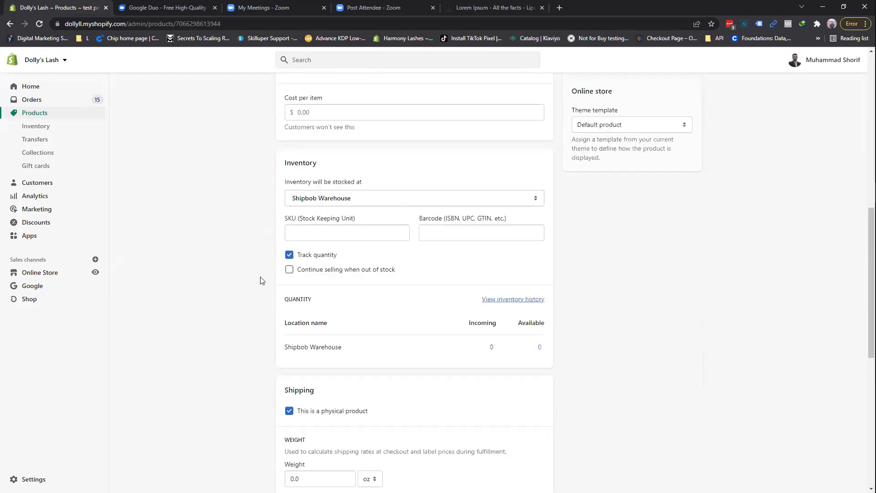
Check the test product's inventory history, return to its product page, and review its stock, options and pricing settings again.
click(508, 299)
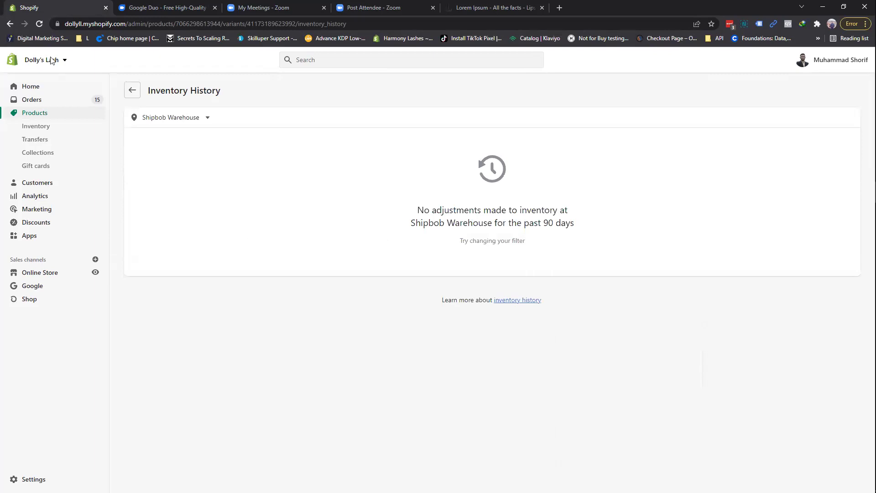
key(alt+Left)
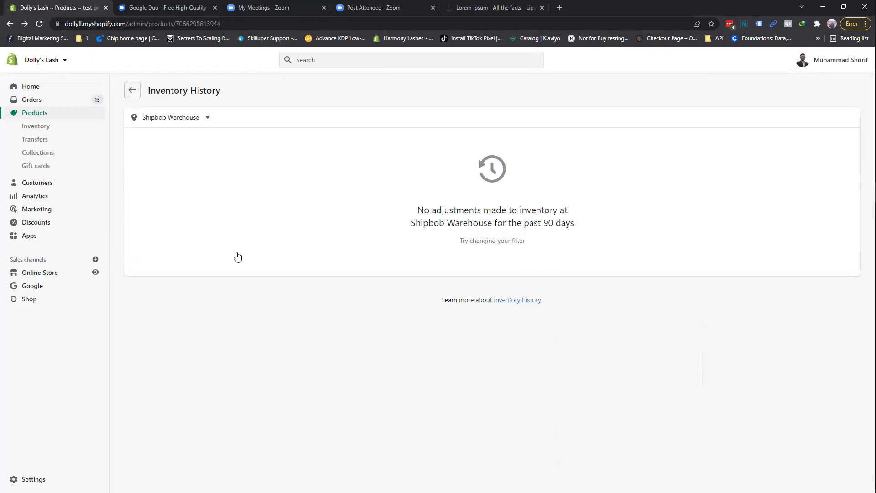
scroll(232, 265, down, 5)
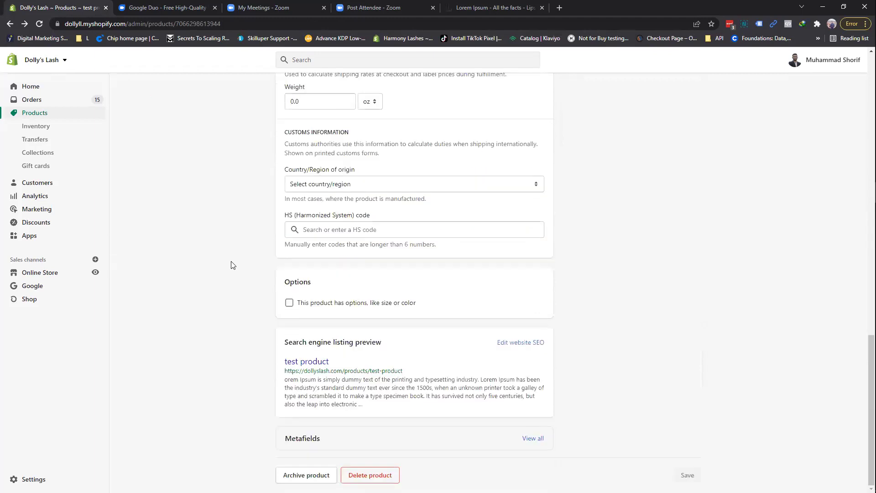
scroll(233, 265, up, 7)
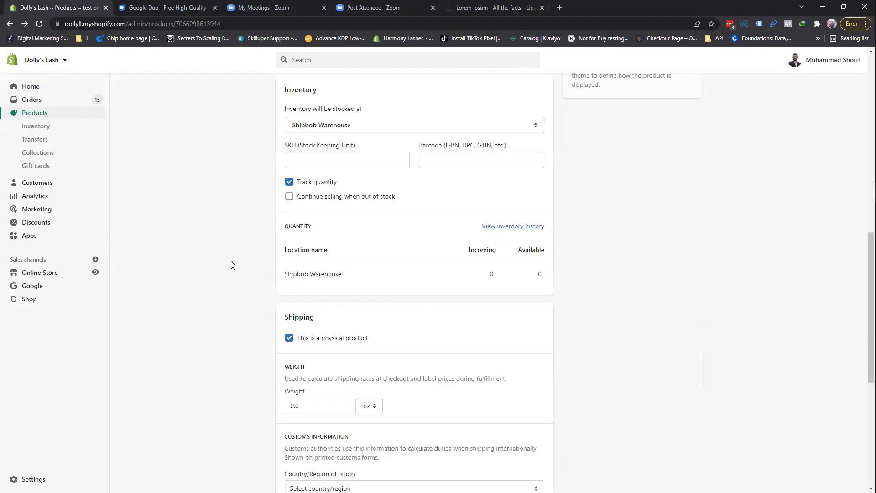
scroll(232, 265, up, 7)
scroll(233, 265, up, 5)
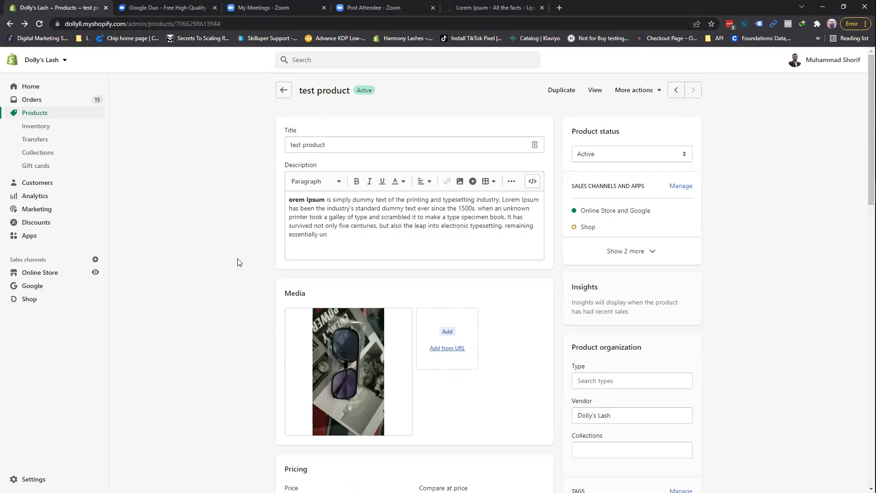
scroll(237, 262, down, 3)
scroll(237, 262, down, 2)
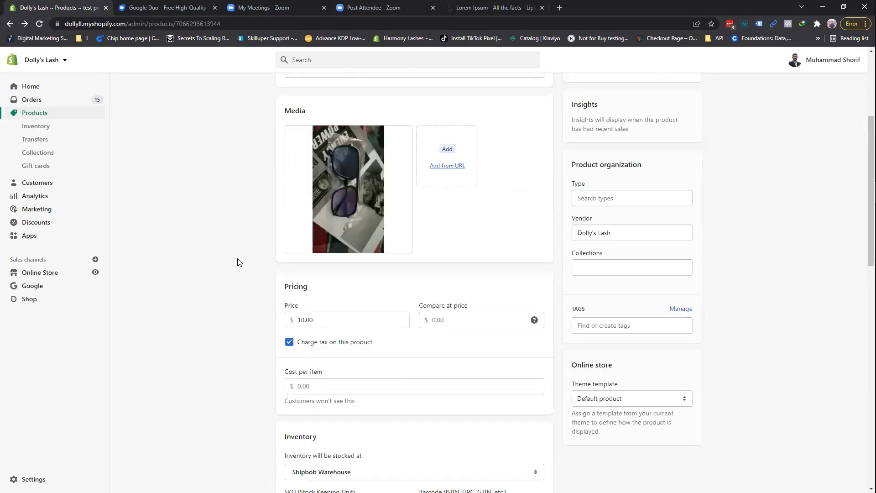
scroll(237, 263, down, 1)
scroll(237, 263, down, 1)
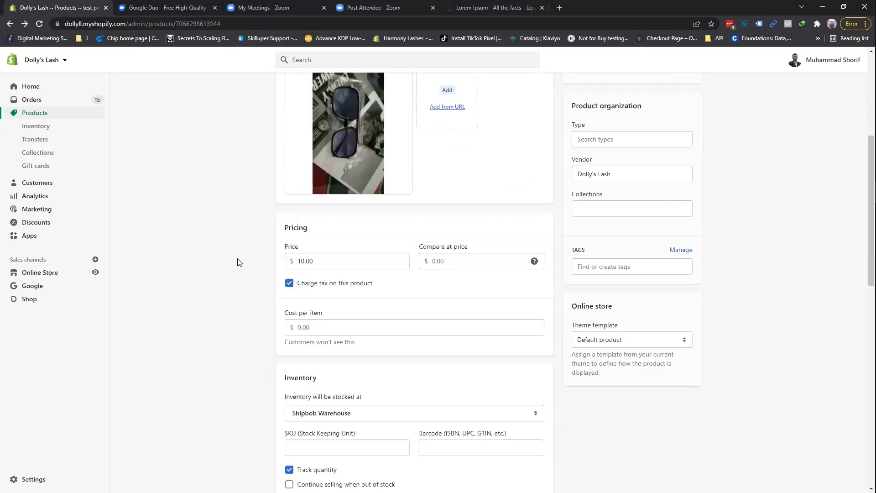
Review the test product's pricing, inventory, shipping, options and search listing settings, and return to its title and status.
scroll(238, 263, down, 2)
scroll(237, 263, down, 1)
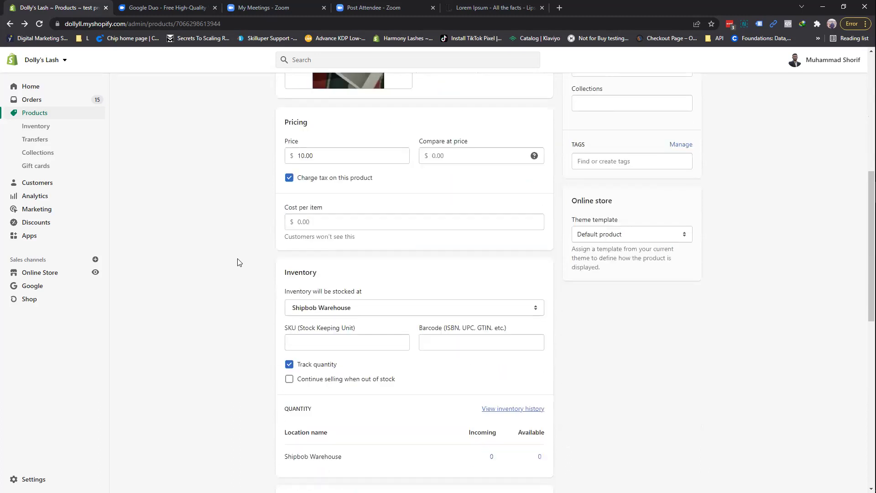
scroll(237, 262, down, 1)
scroll(238, 262, down, 1)
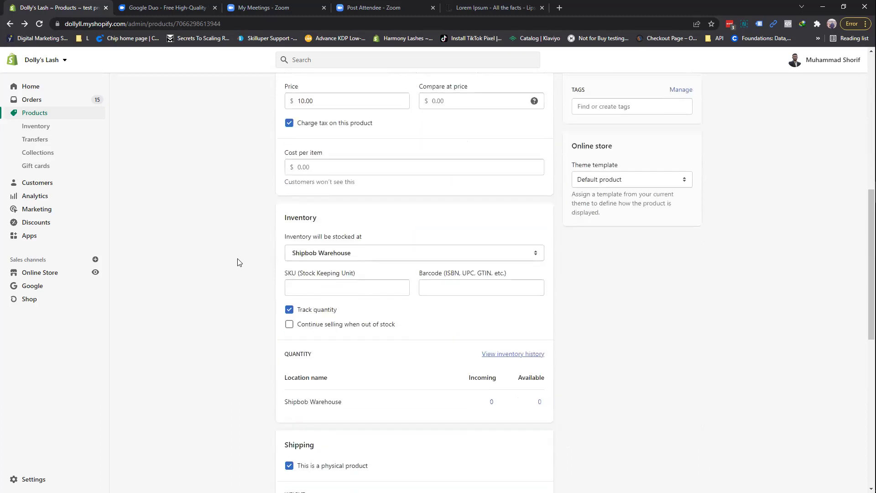
scroll(237, 262, down, 1)
scroll(238, 262, down, 1)
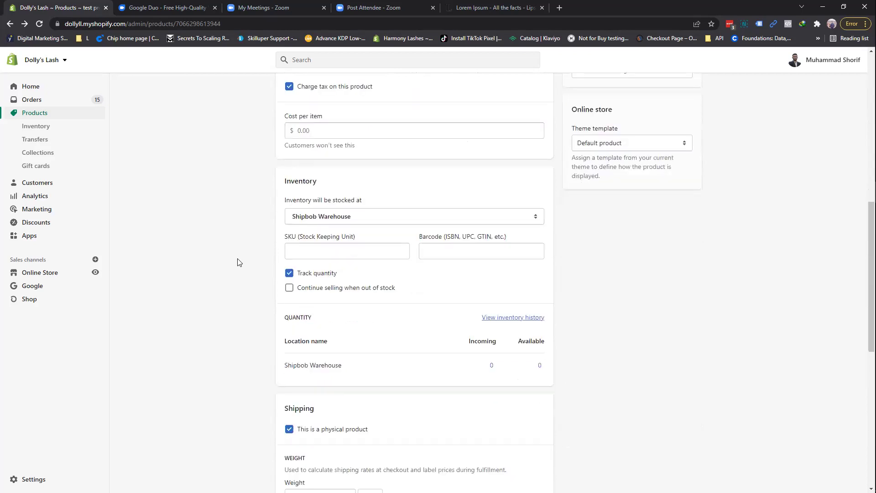
scroll(237, 263, down, 3)
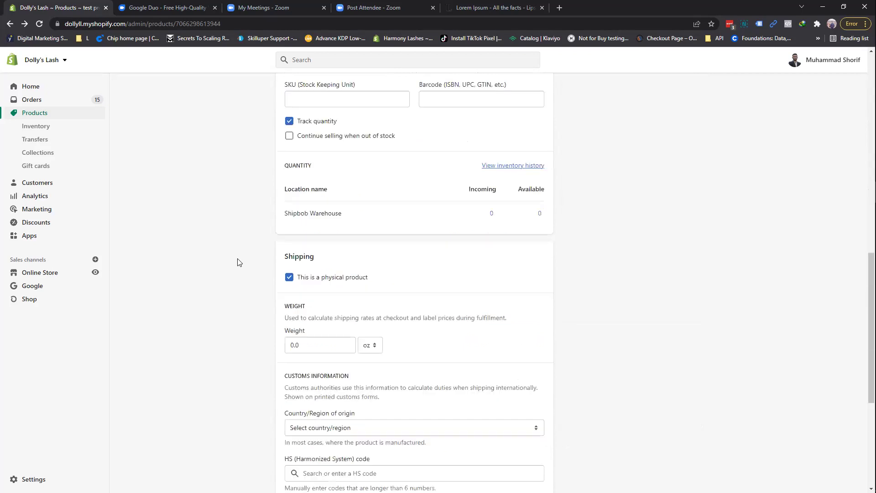
scroll(237, 262, down, 3)
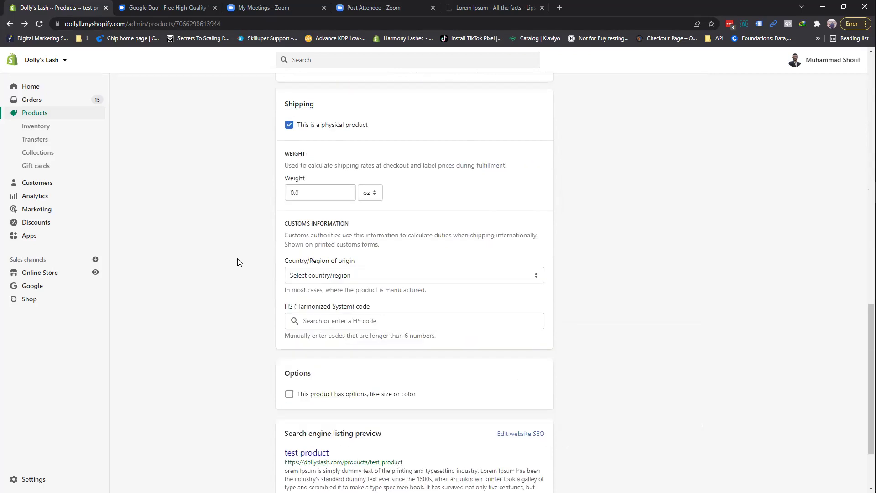
scroll(237, 262, down, 2)
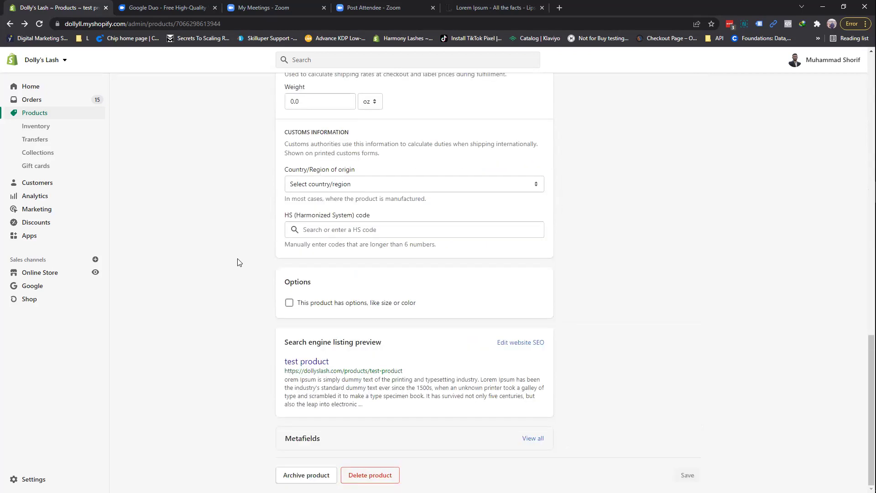
scroll(237, 262, up, 15)
scroll(237, 263, up, 2)
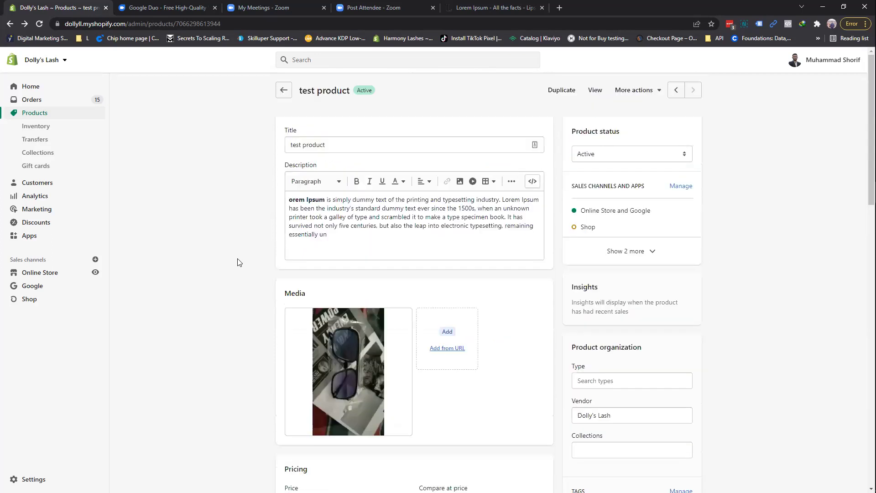
Search the product page for "quan" and turn off quantity tracking for the test product.
scroll(305, 226, down, 3)
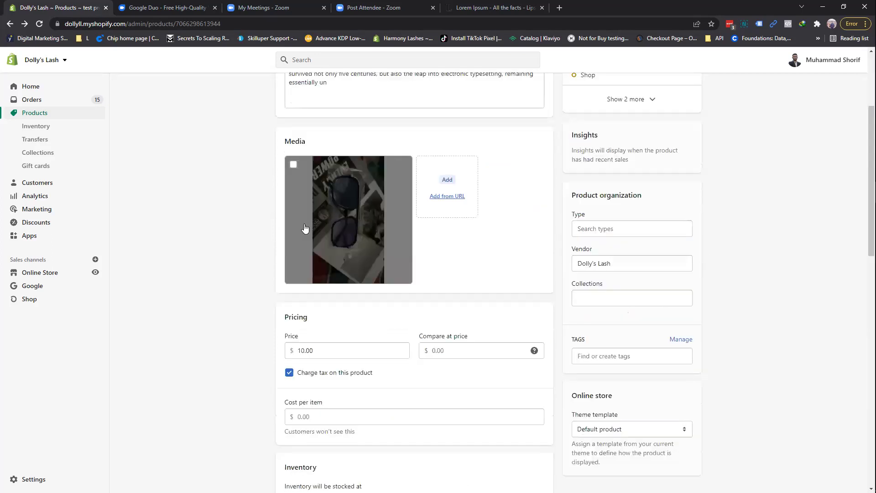
key(ctrl+f)
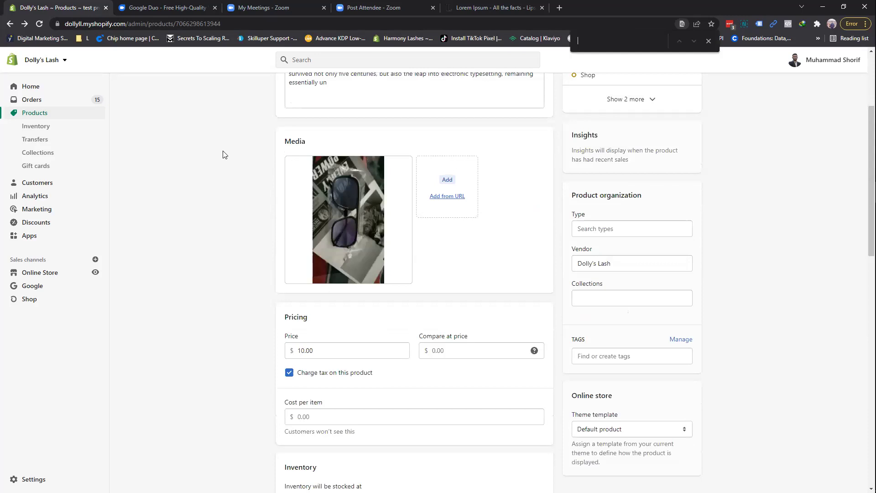
text(quan)
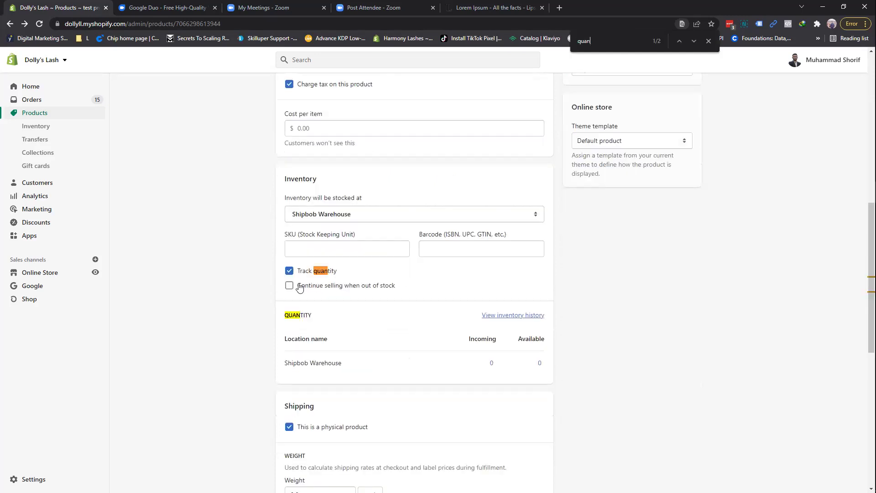
click(290, 272)
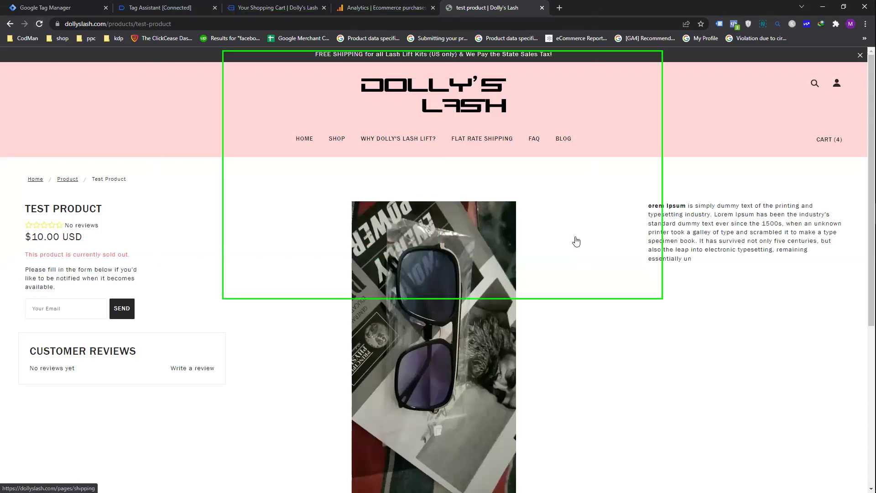
View the store's Flat Rate Shipping page, return to the test product in the Shopify admin and close the page search.
click(511, 156)
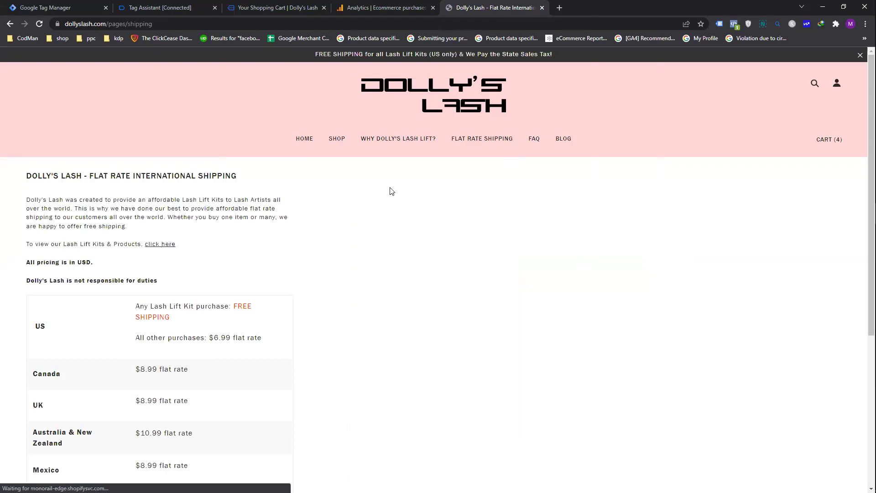
scroll(170, 108, down, 5)
key(Home)
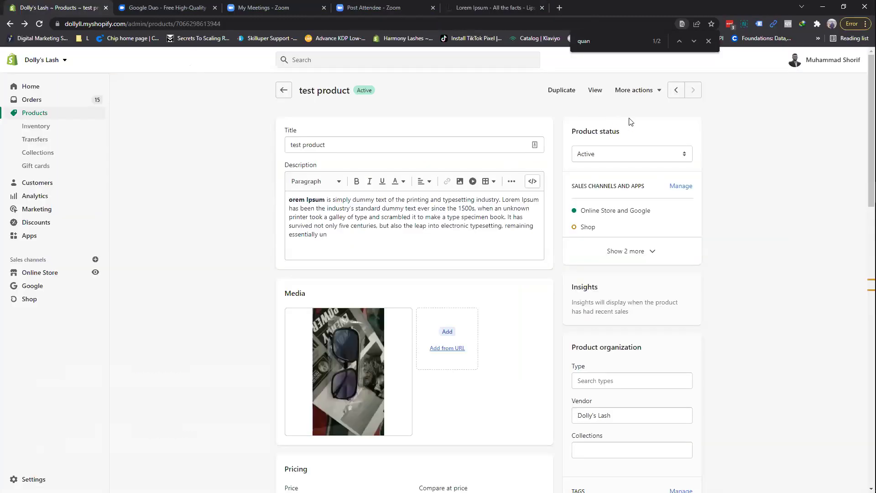
key(Escape)
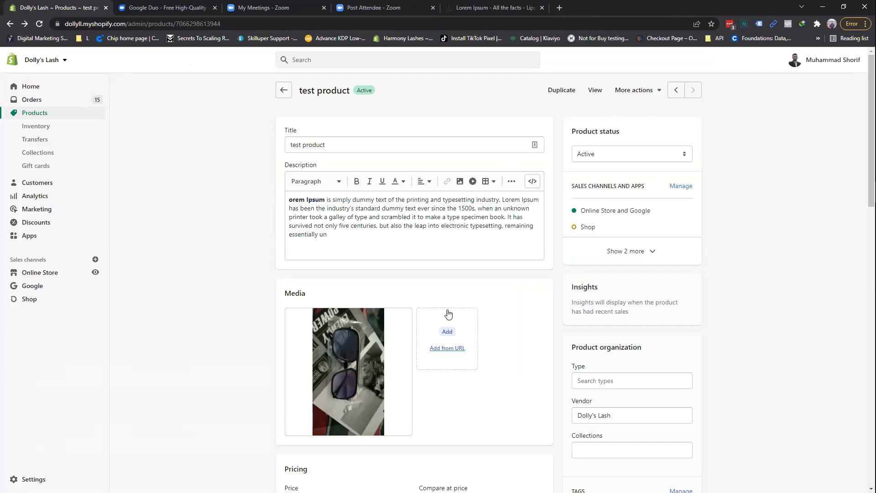
View the test product's storefront page and load dollyslash.com/products/test-product in the browser window with Tag Assistant.
click(594, 89)
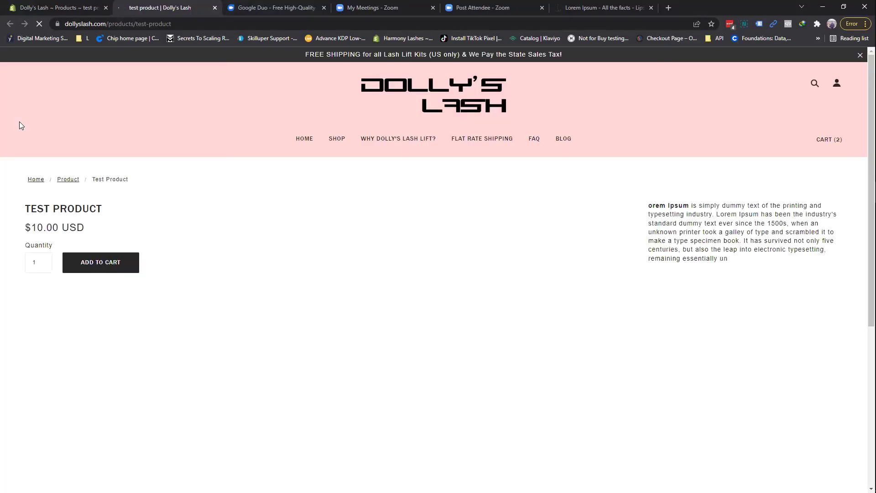
click(171, 26)
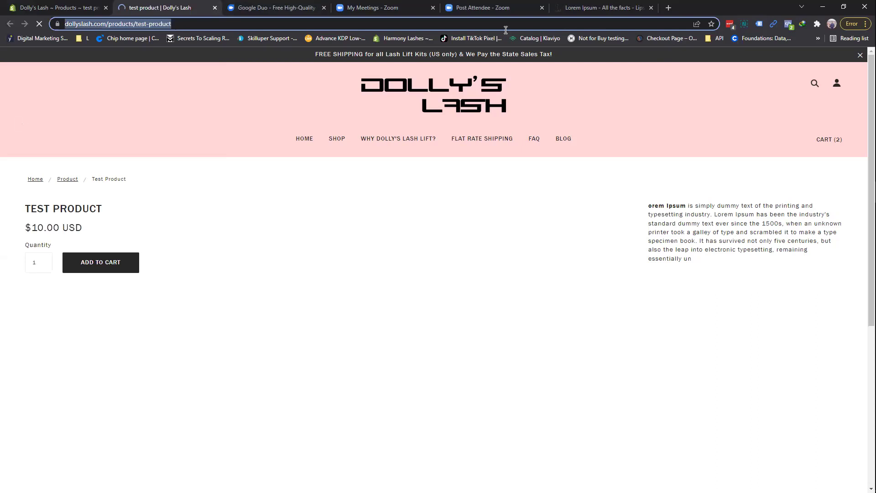
key(alt+Tab)
key(ctrl+Tab)
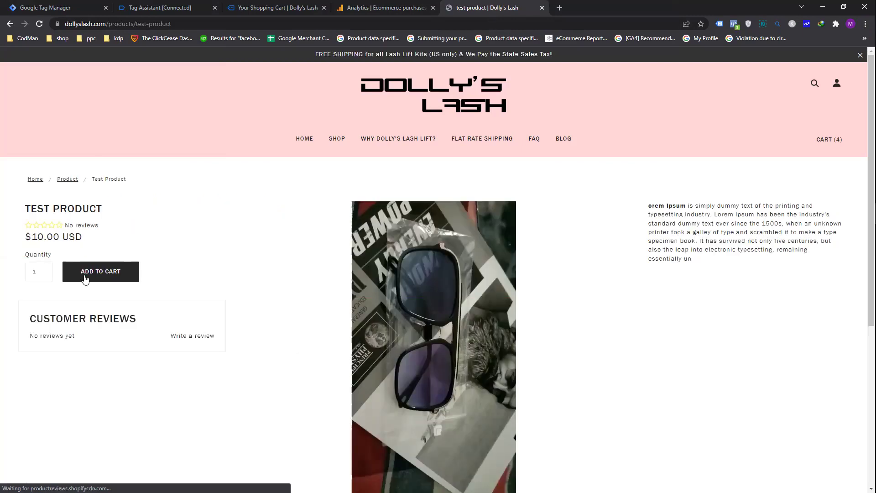
Check the shopping cart and the current Tag Assistant session, and start a new container preview from Google Tag Manager.
click(242, 5)
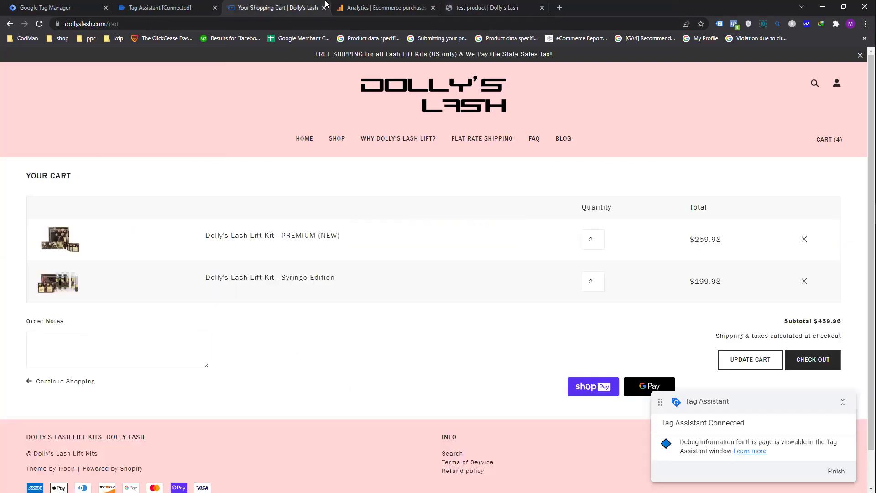
click(194, 4)
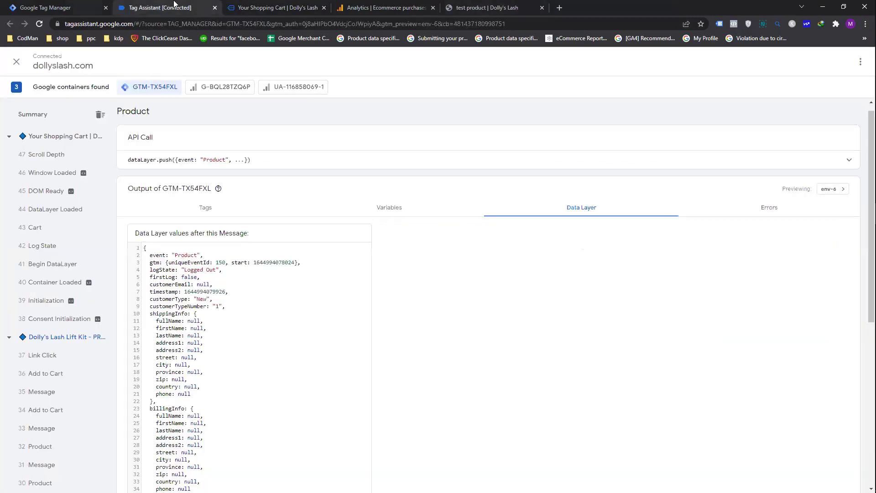
click(64, 8)
click(789, 91)
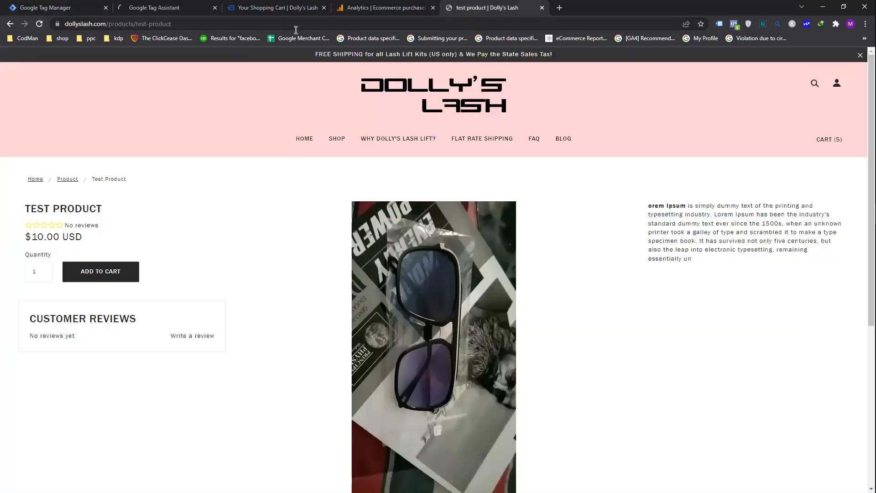
click(295, 30)
key(Return)
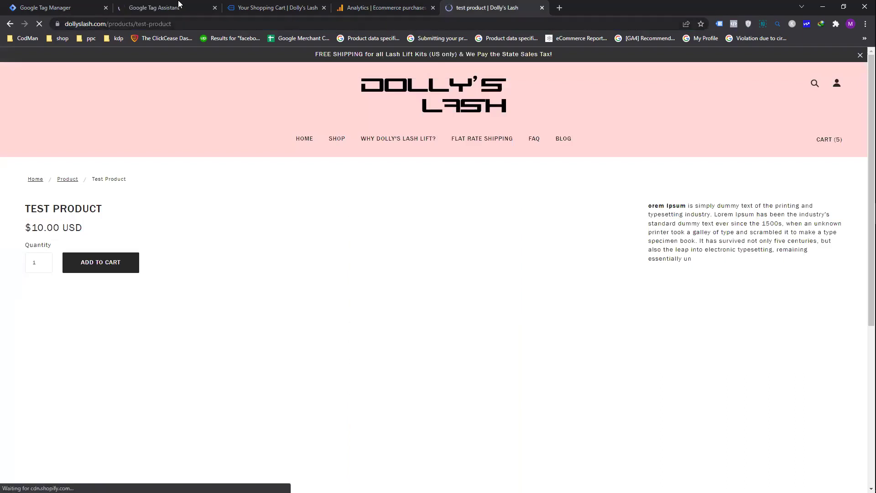
click(178, 4)
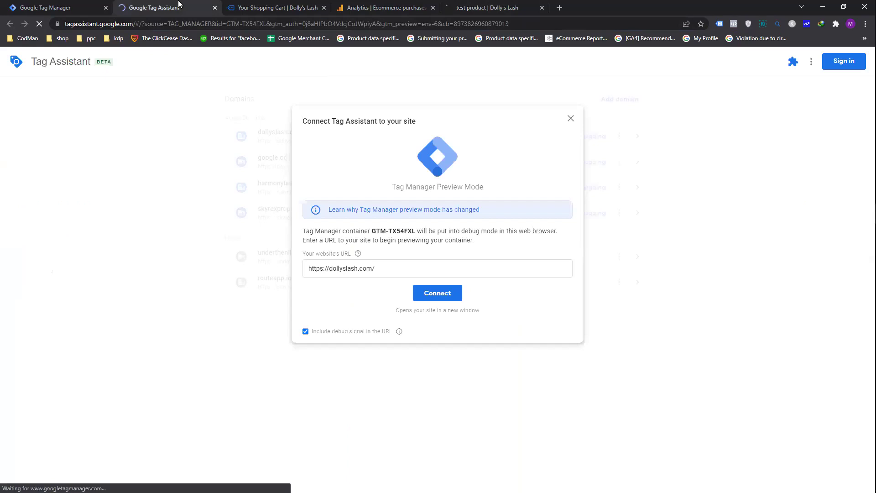
click(449, 297)
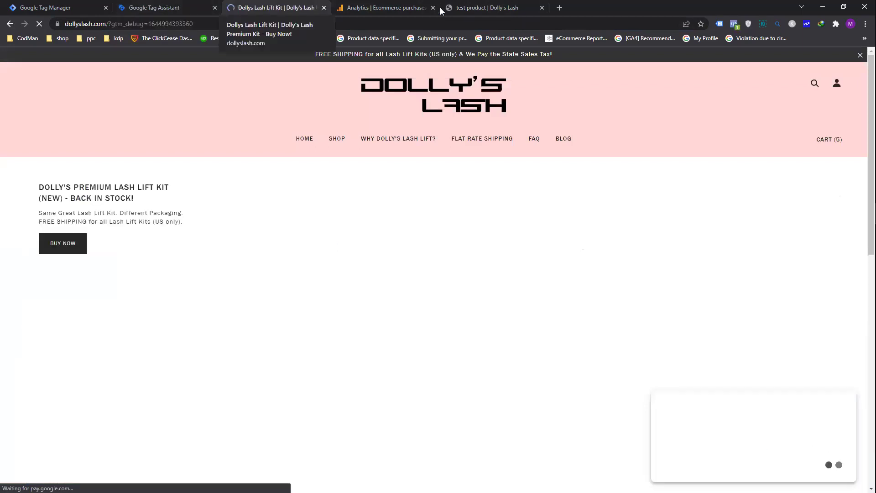
click(488, 8)
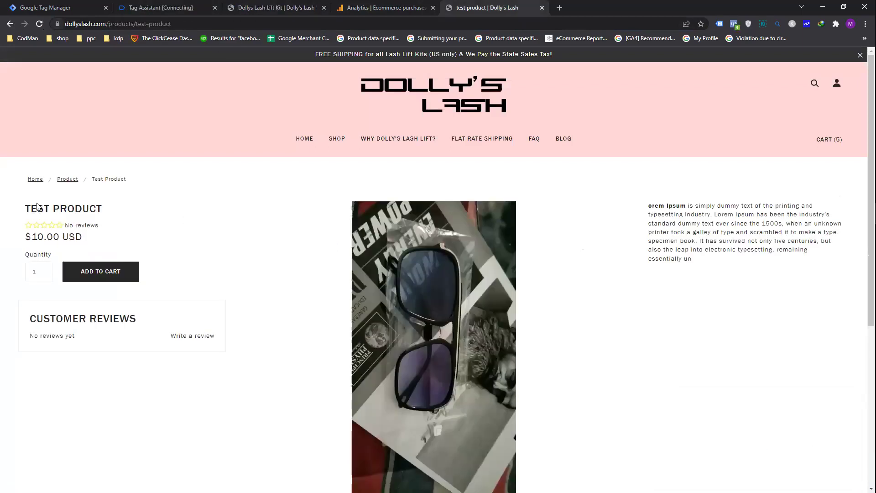
click(114, 11)
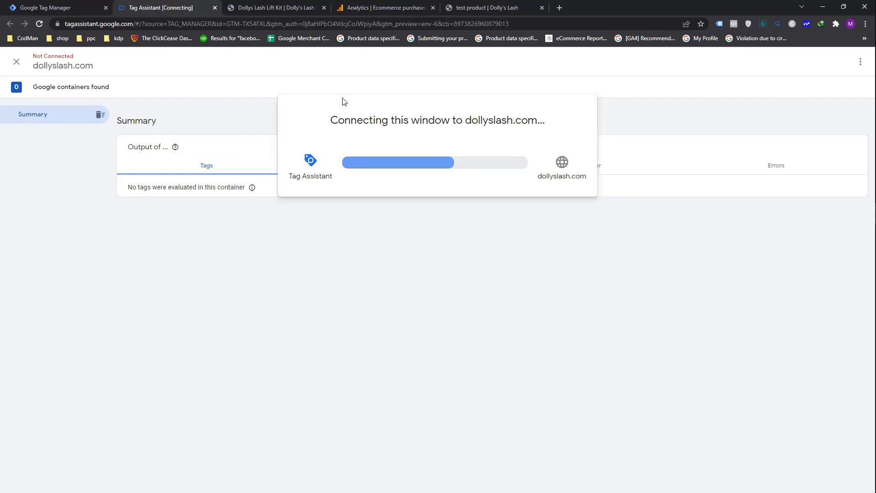
double_click(388, 112)
click(388, 112)
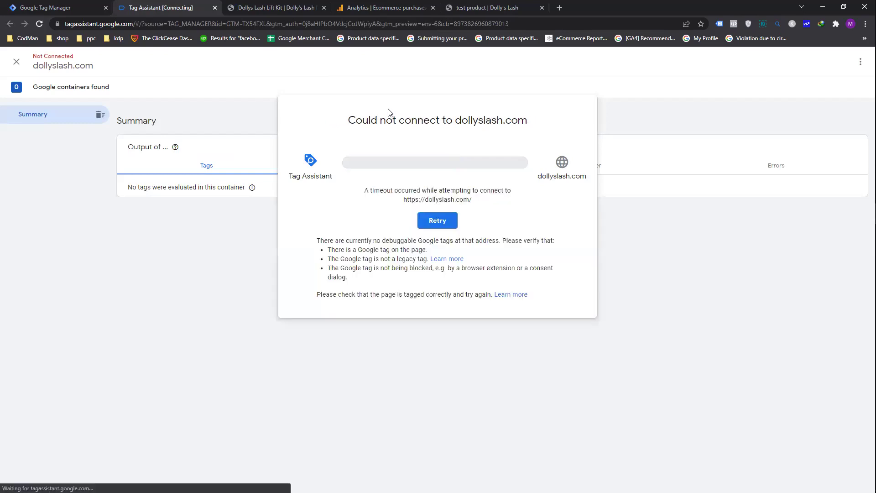
click(441, 223)
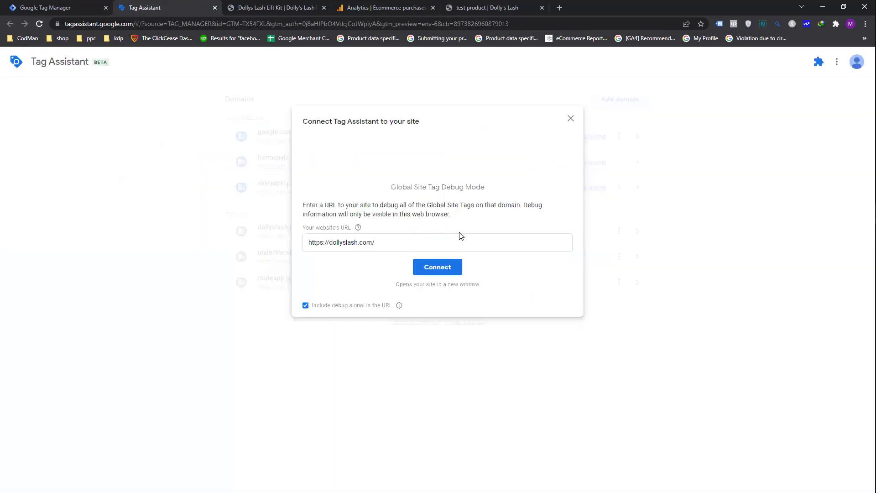
click(439, 273)
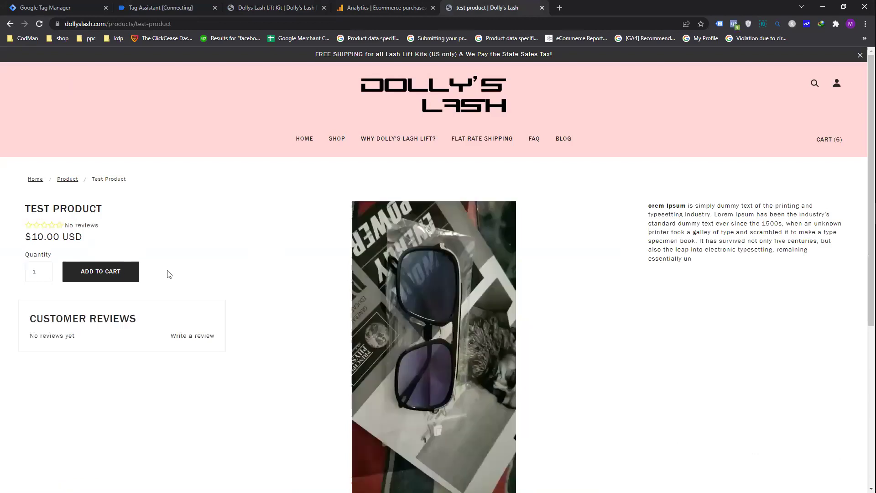
click(162, 7)
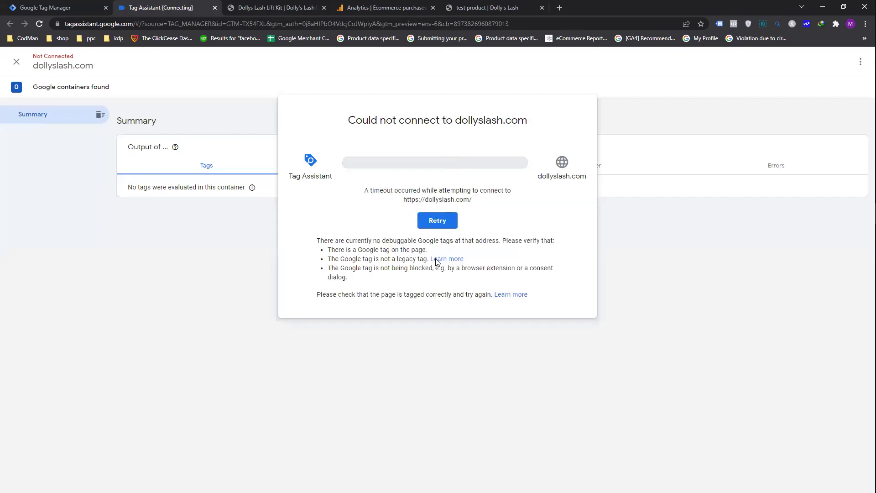
click(445, 224)
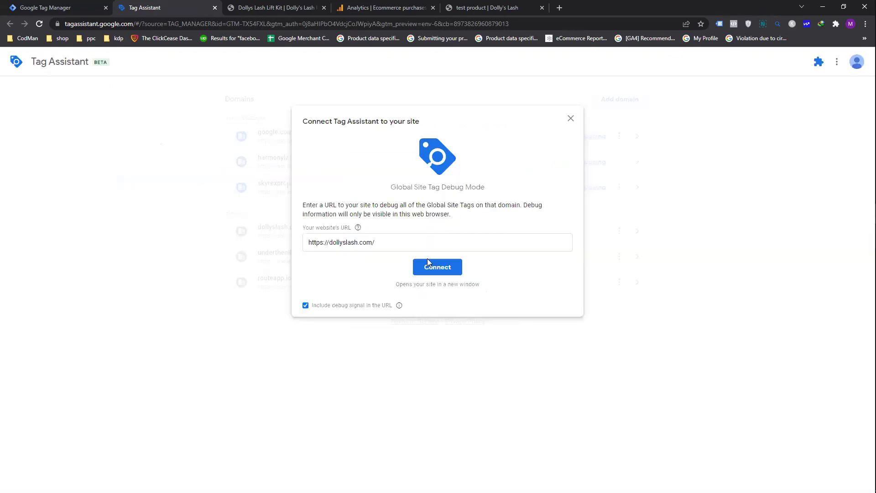
click(439, 266)
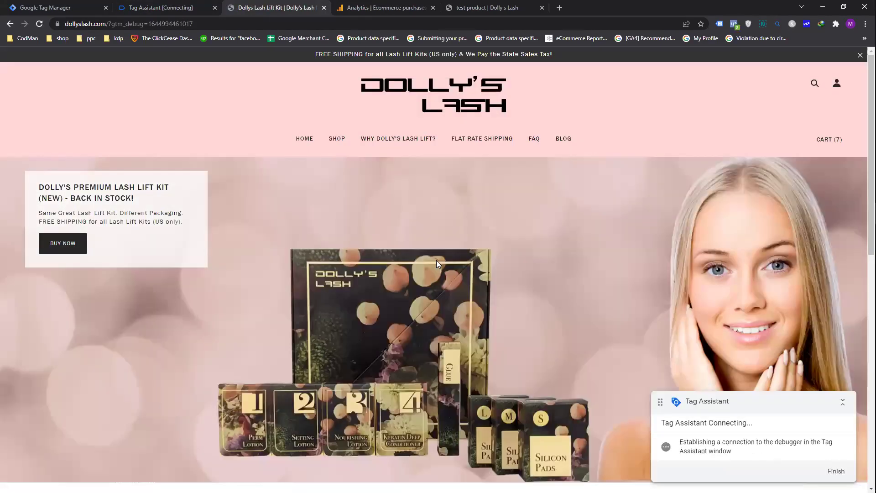
key(ctrl+5)
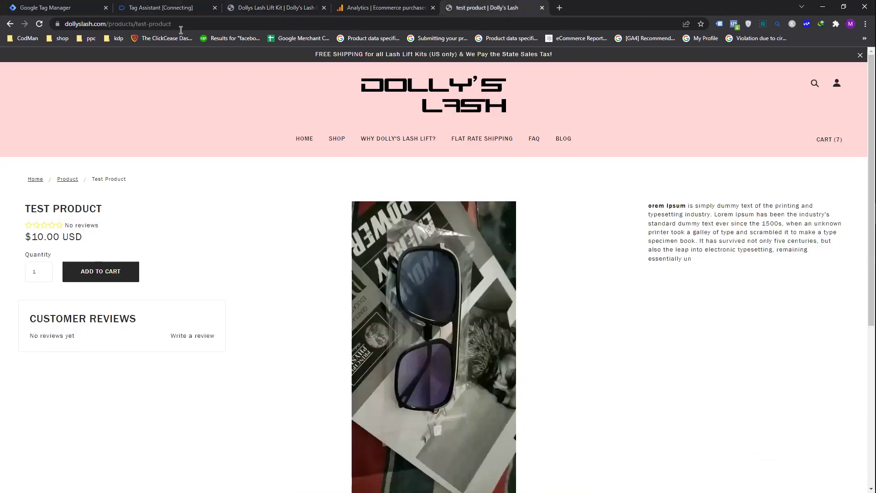
key(ctrl+2)
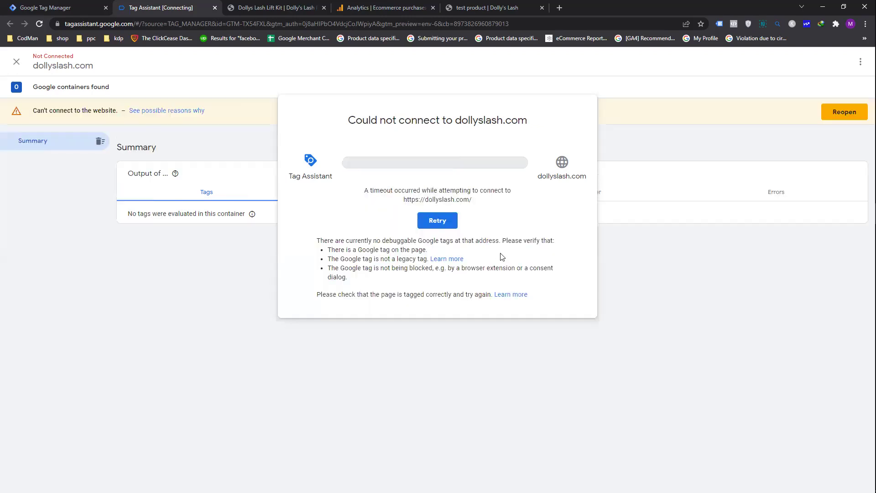
click(439, 223)
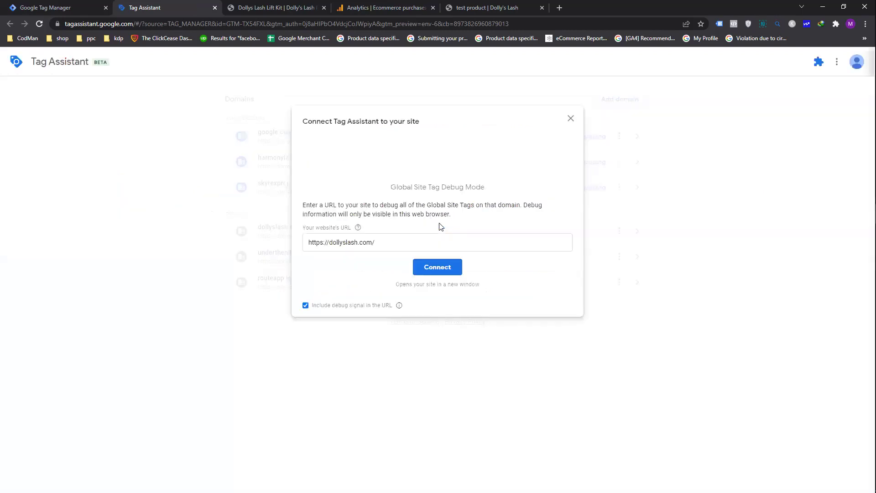
click(444, 270)
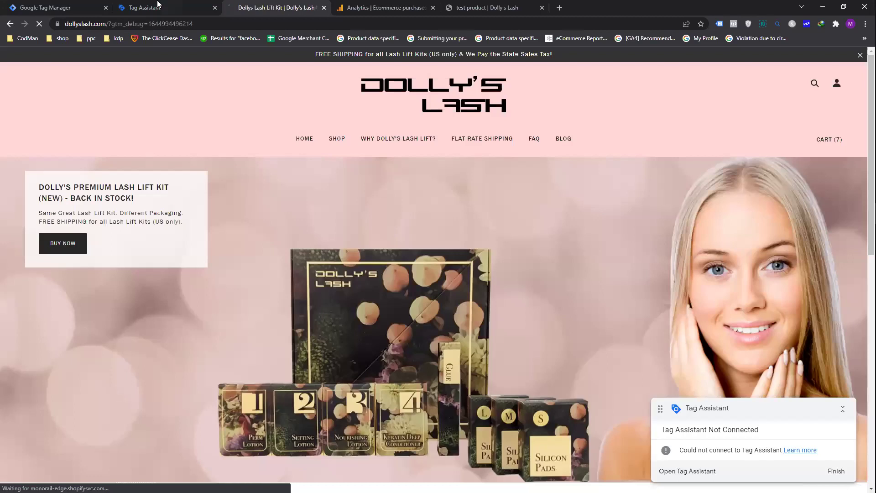
click(158, 7)
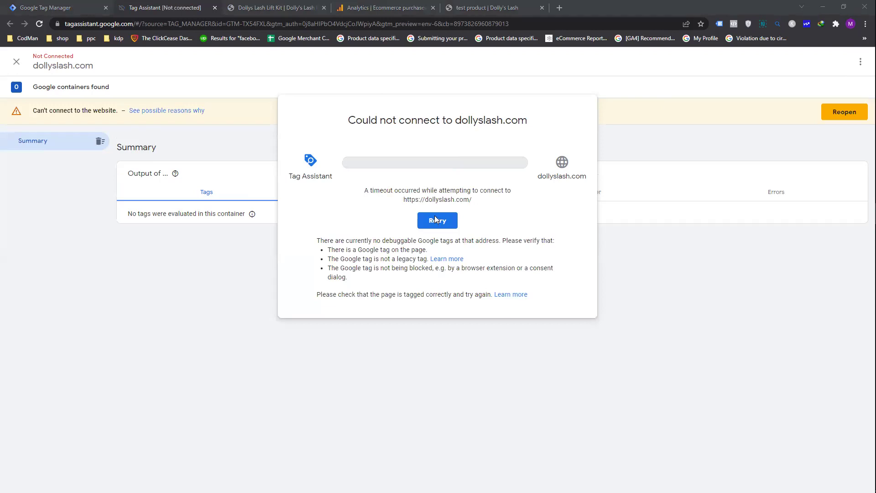
click(455, 221)
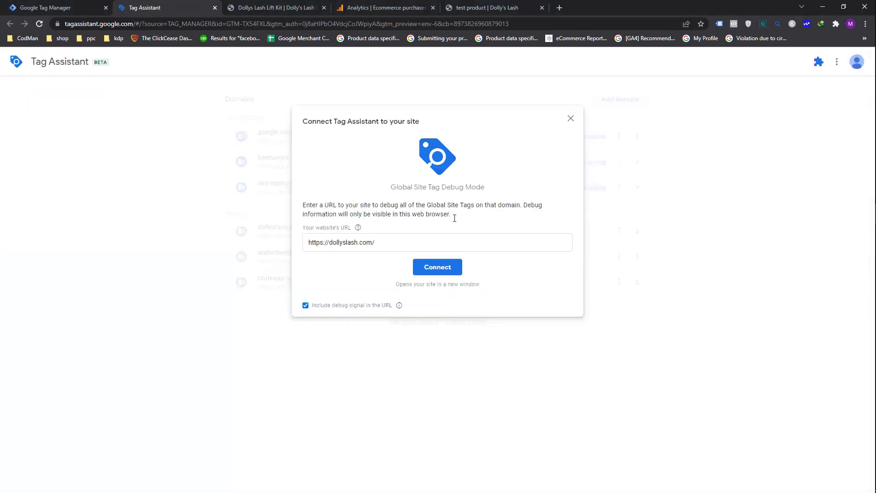
click(441, 265)
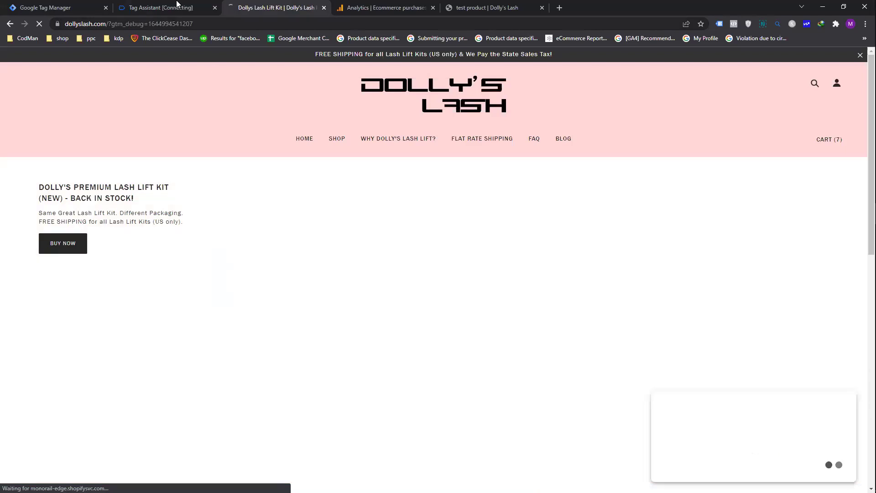
click(174, 4)
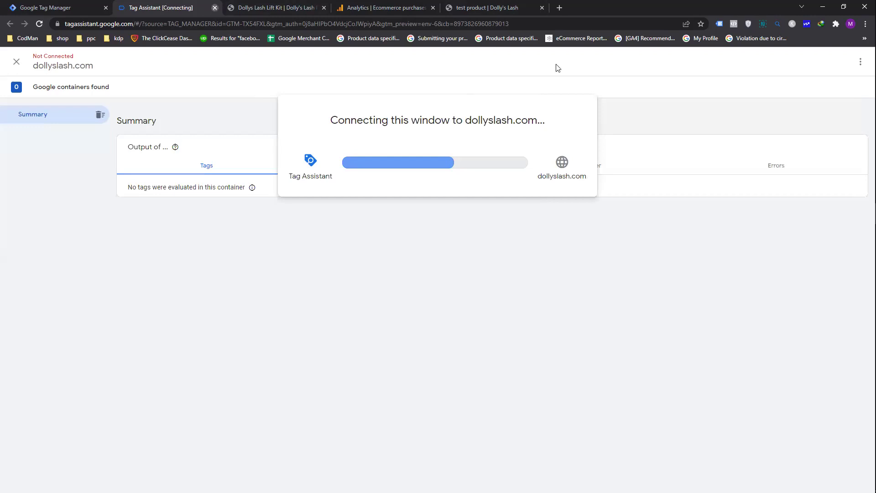
key(ctrl+w)
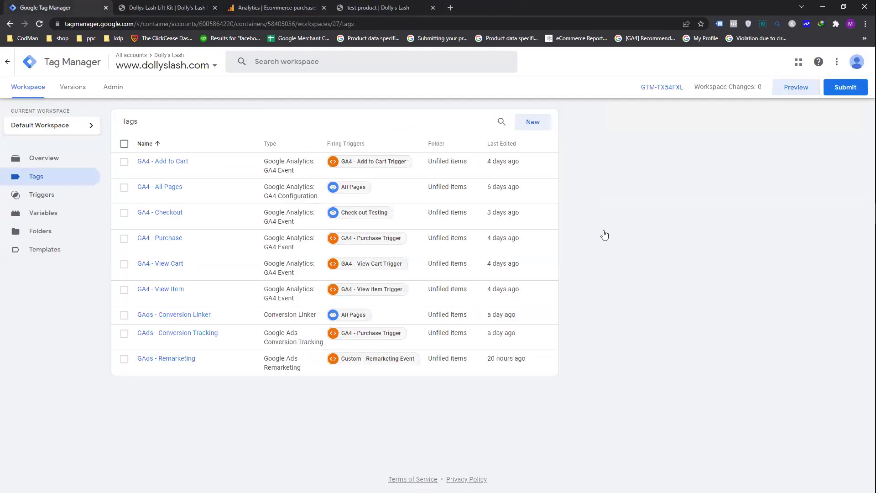
click(792, 95)
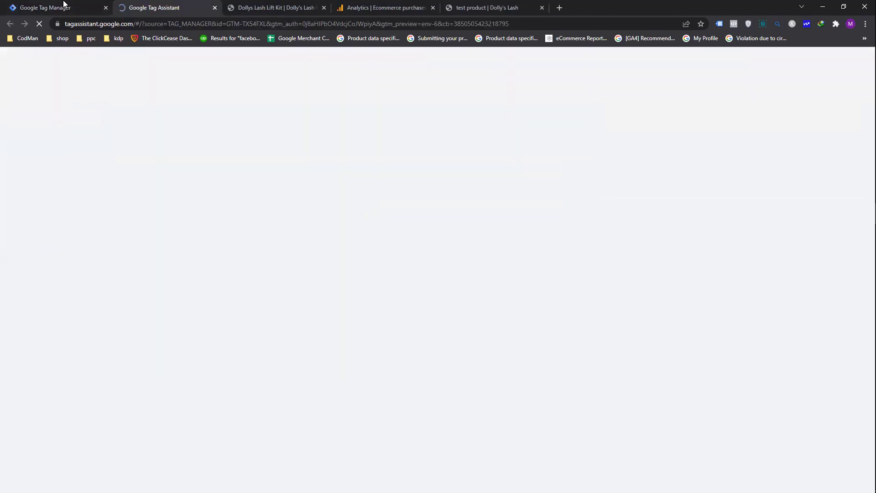
click(64, 6)
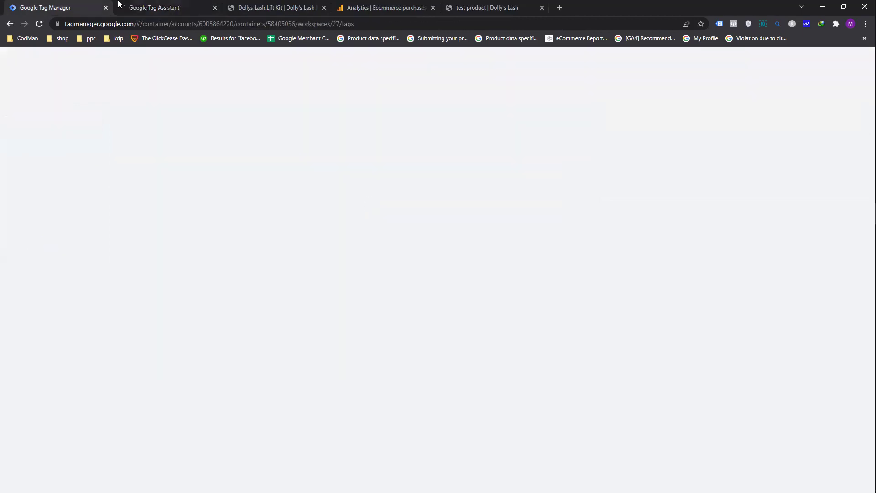
click(149, 5)
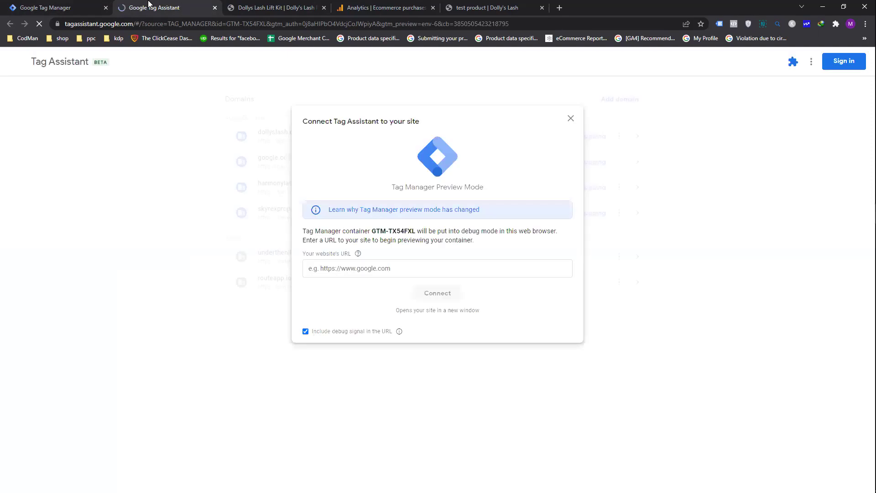
click(396, 279)
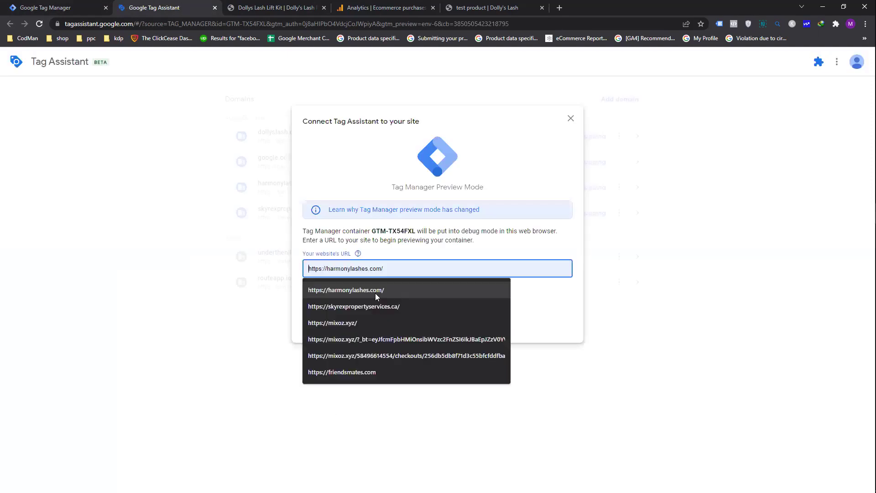
key(Down)
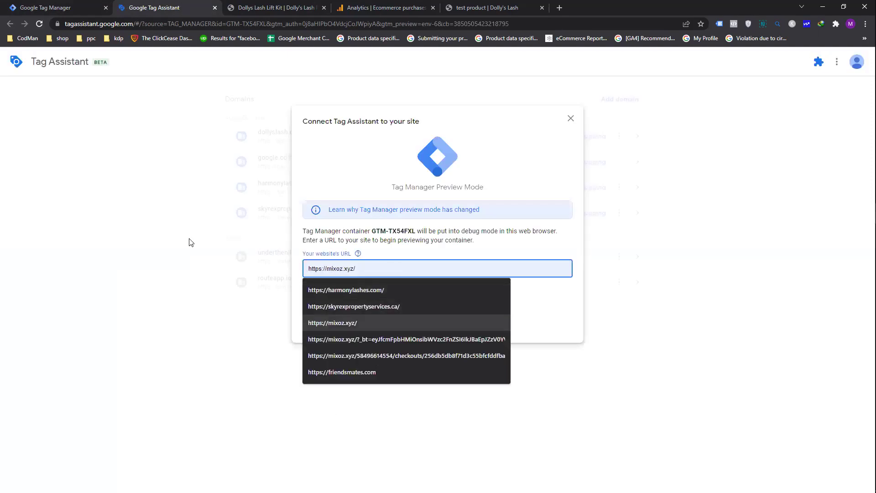
click(235, 81)
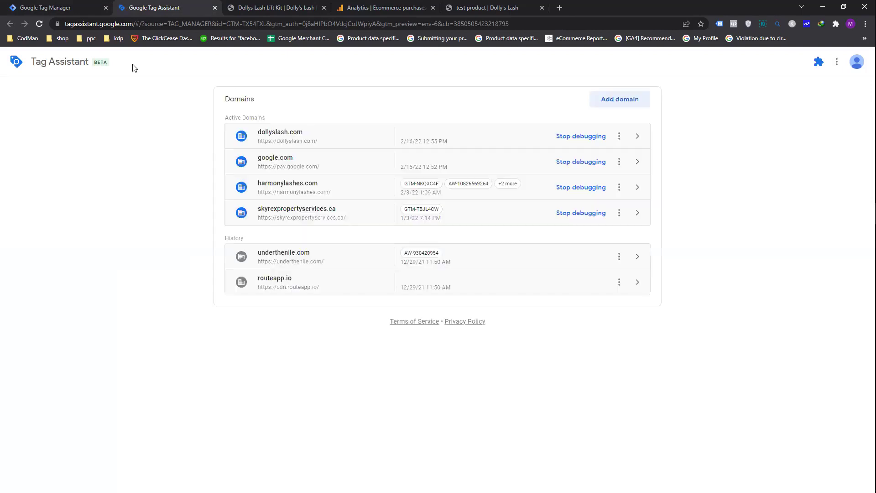
click(215, 8)
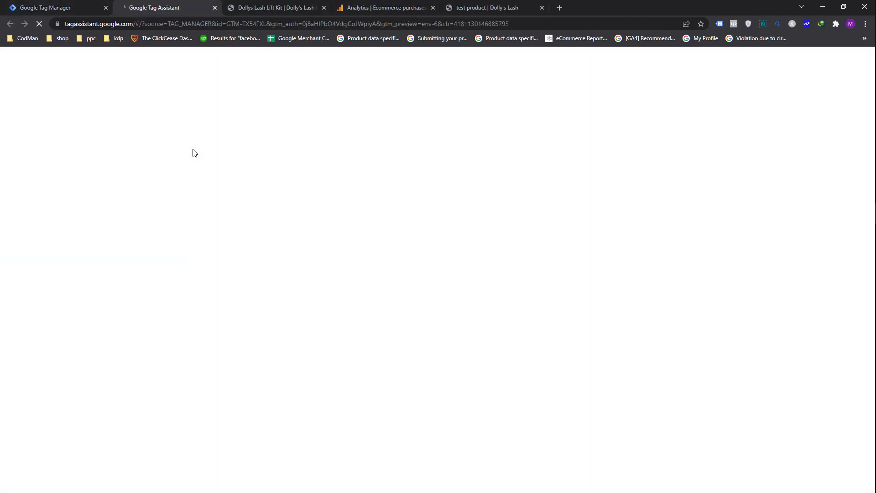
click(351, 275)
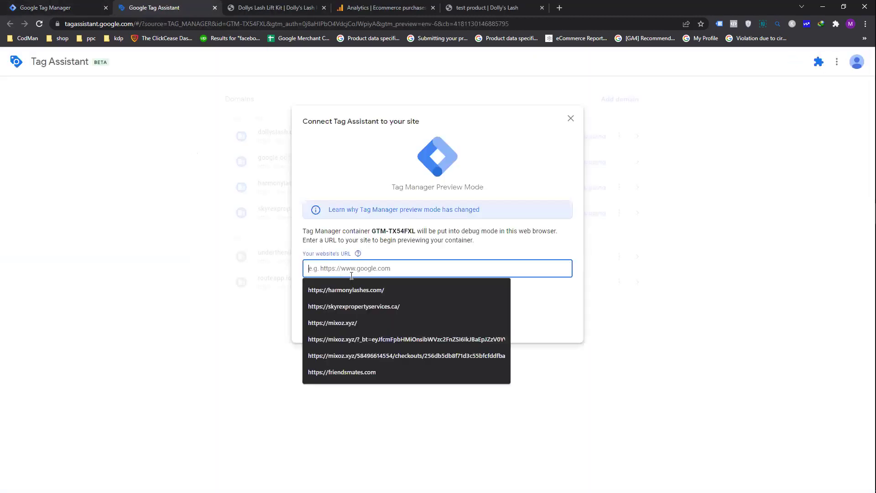
text(d)
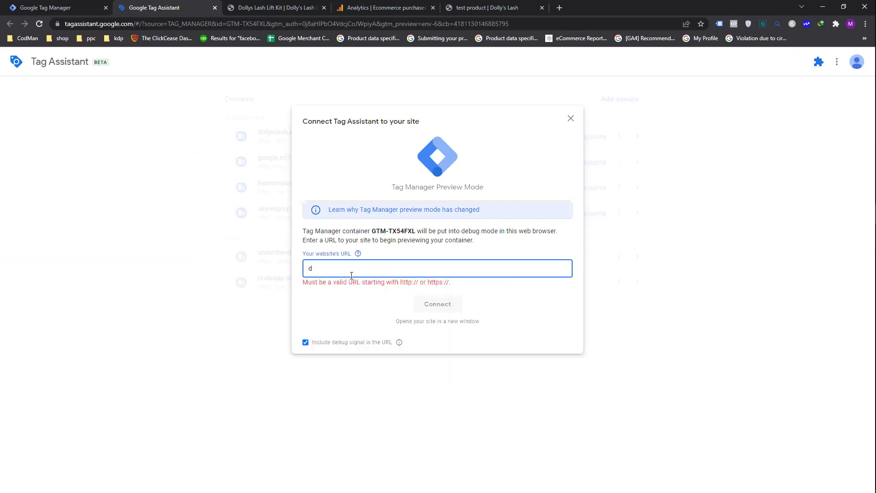
key(BackSpace)
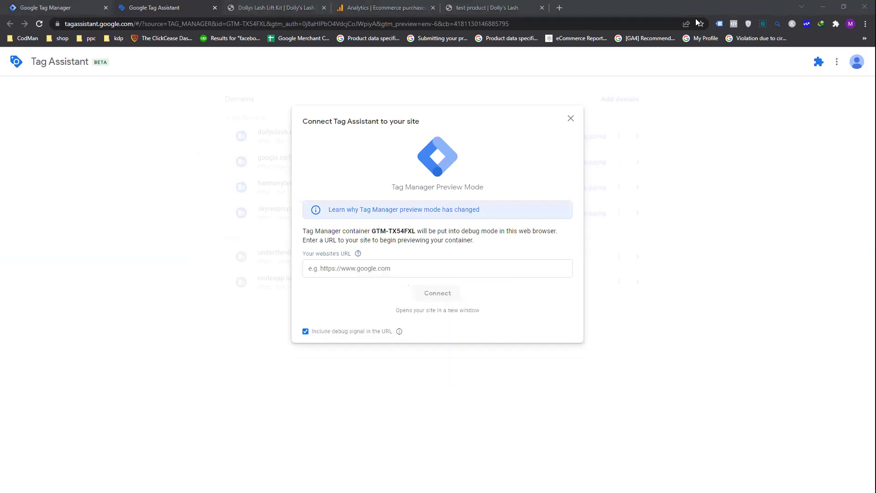
key(ctrl+shift+m)
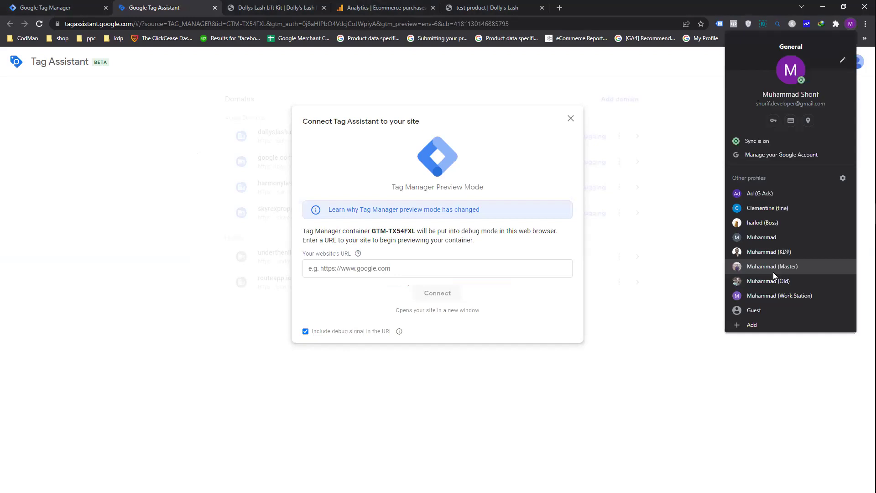
click(750, 265)
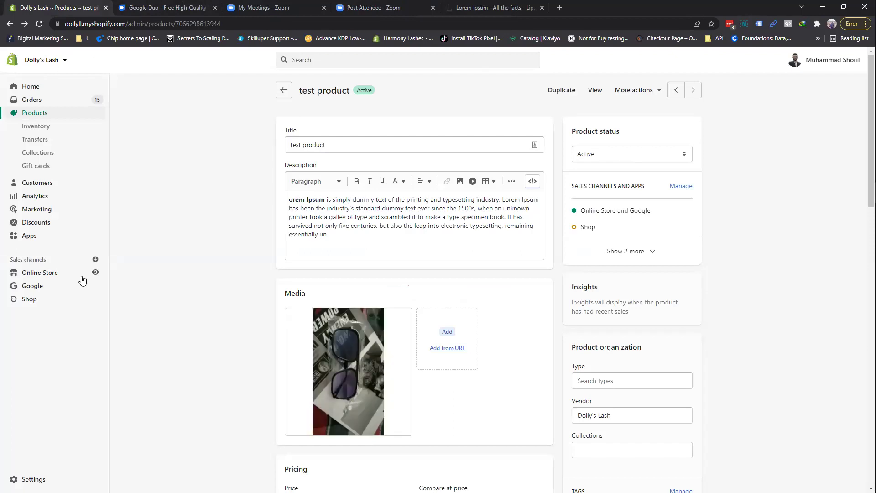
key(ctrl+t)
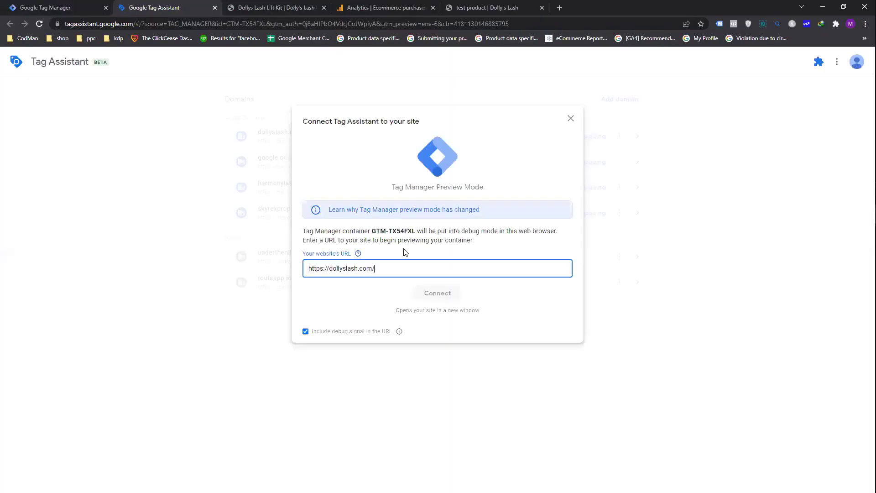
click(258, 171)
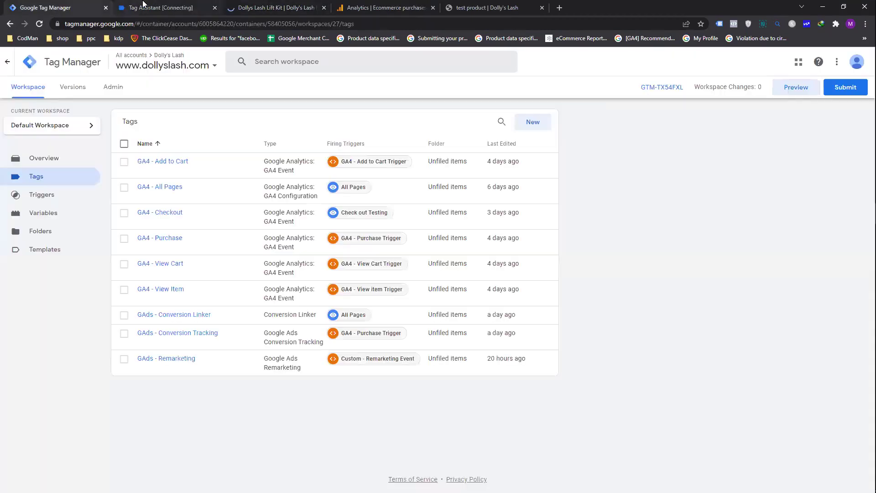
click(143, 4)
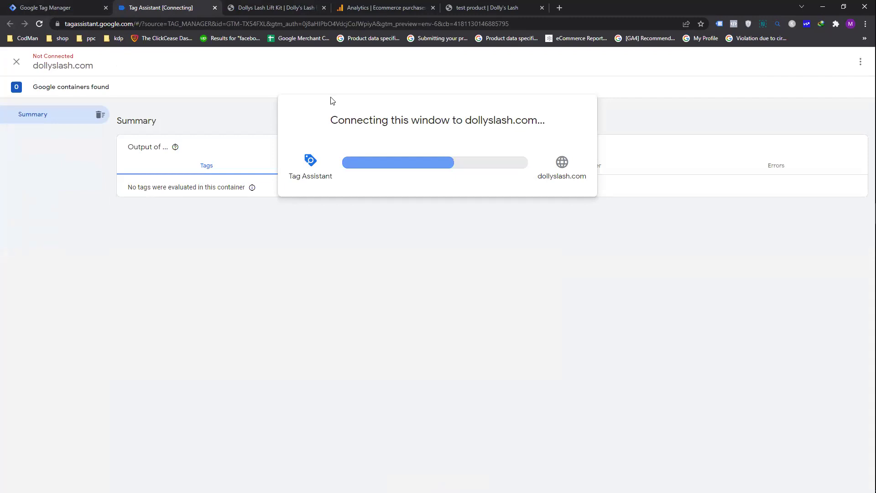
click(357, 4)
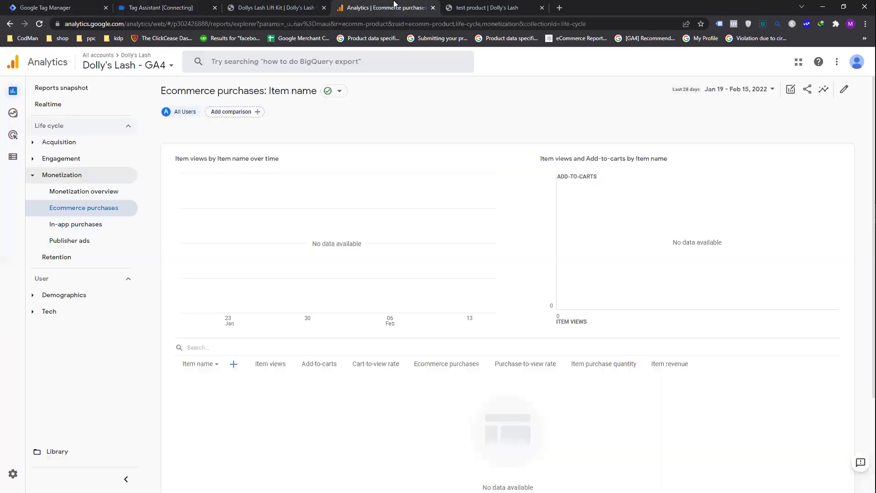
key(ctrl+Tab)
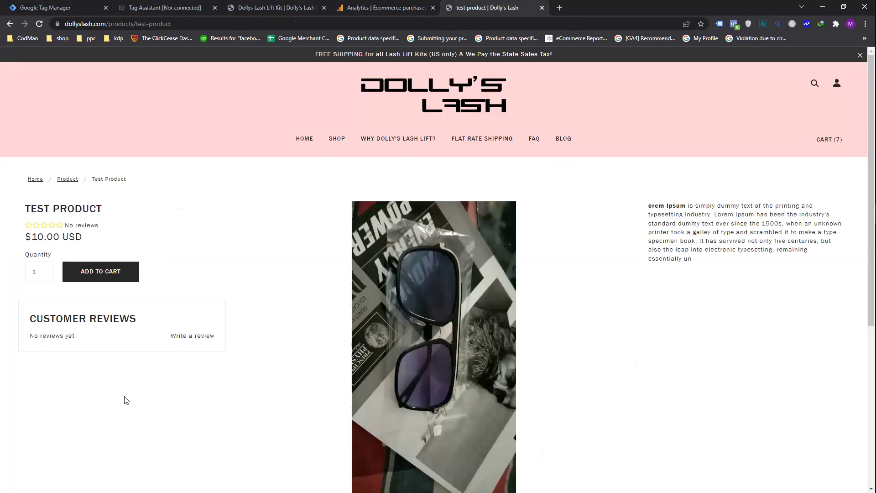
click(143, 7)
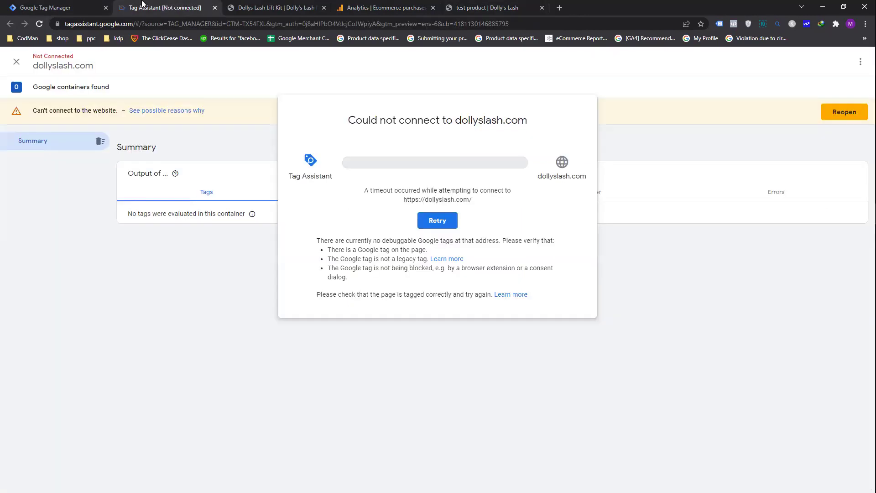
click(424, 217)
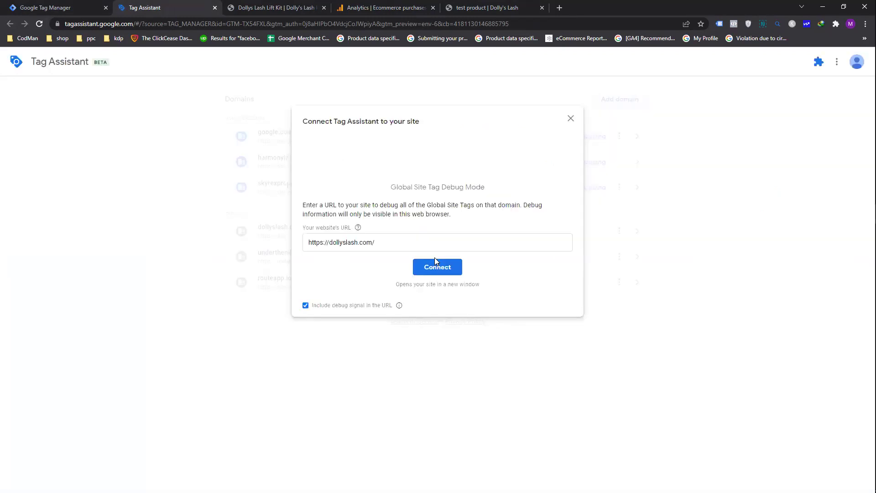
click(445, 269)
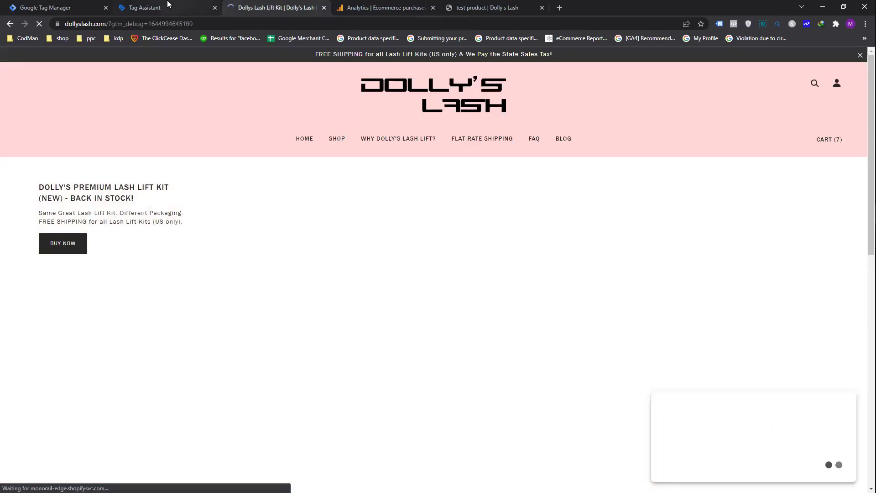
click(144, 7)
Publish a new container version to the Live environment without a name or description, and return to the workspace.
click(67, 7)
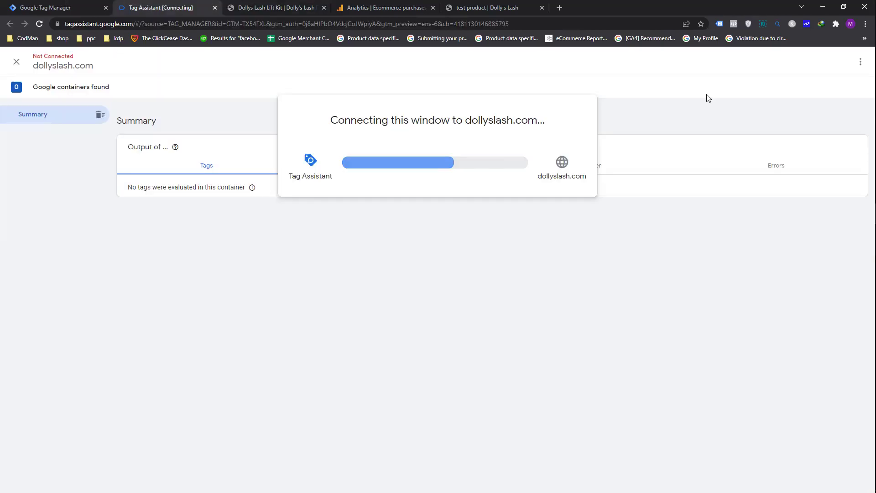
click(851, 93)
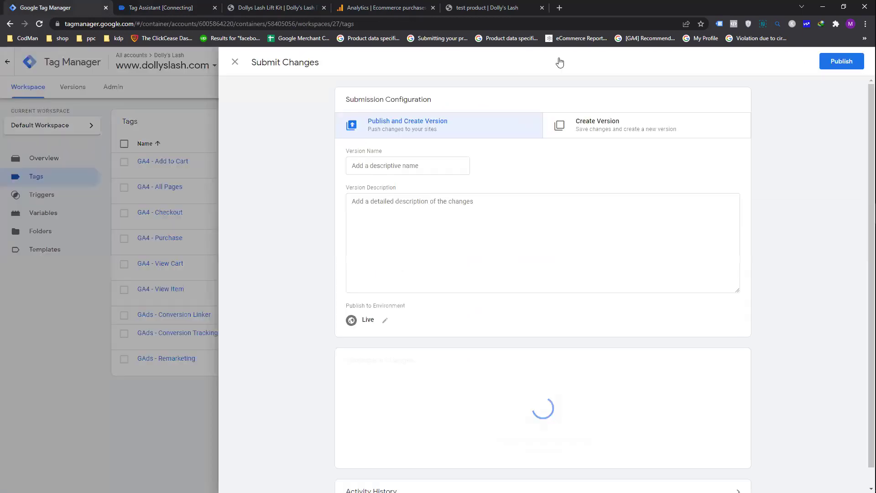
click(841, 61)
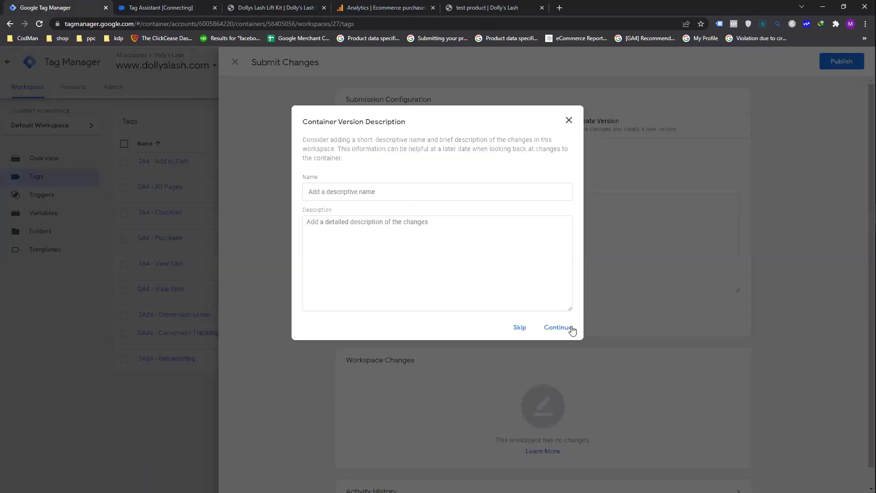
click(214, 194)
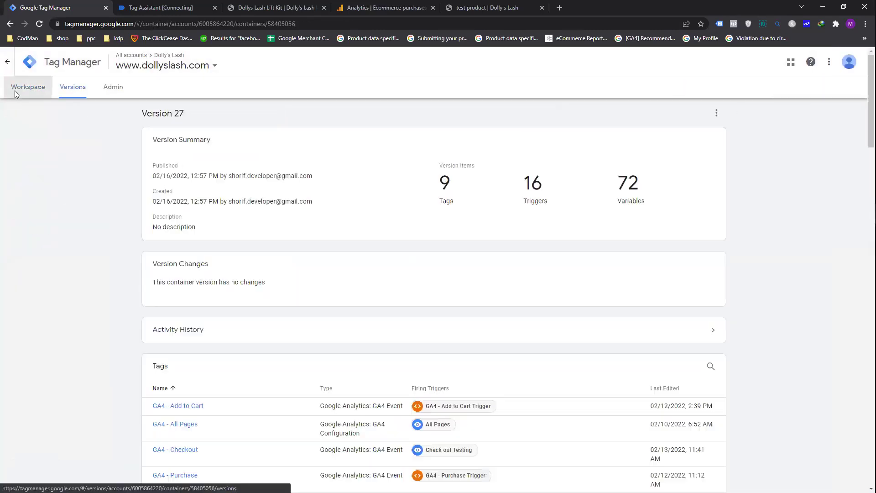
click(28, 87)
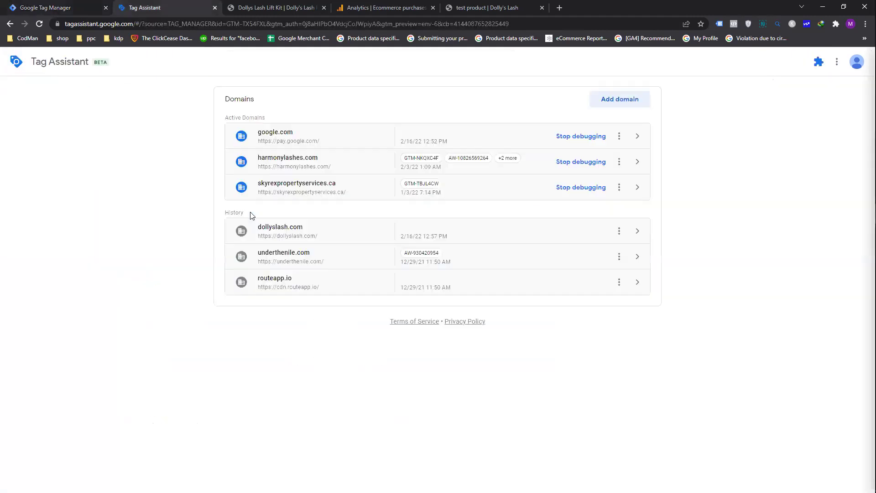
click(388, 273)
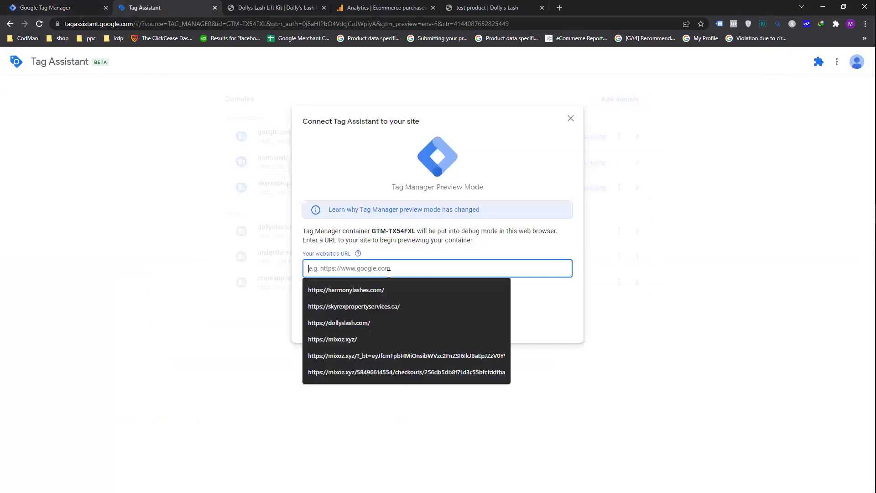
click(339, 323)
key(Return)
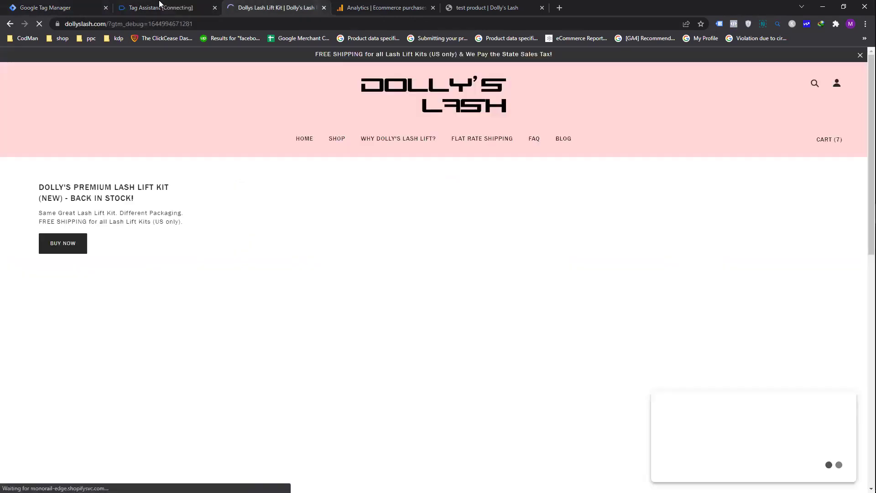
click(159, 6)
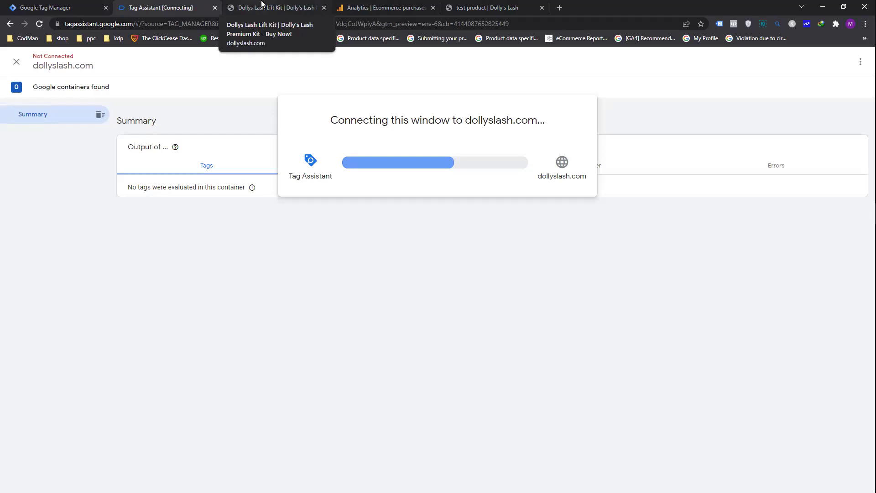
drag(353, 105, 359, 104)
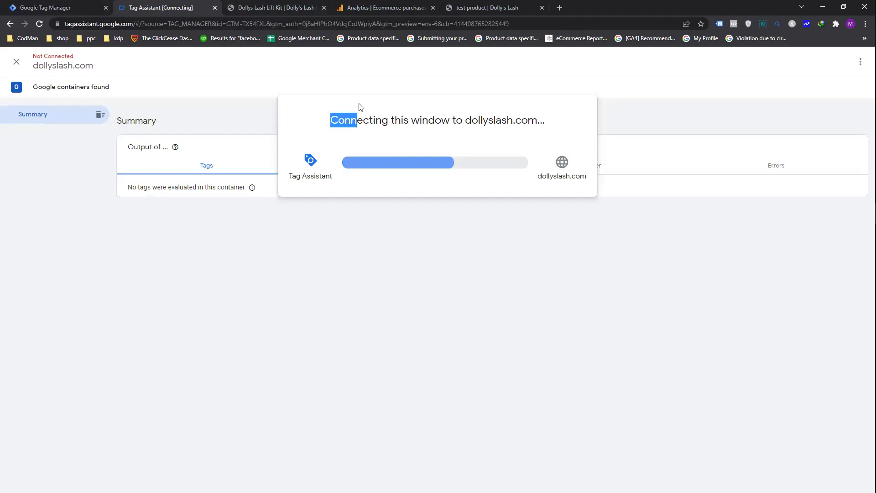
click(359, 107)
mouse_move(862, 145)
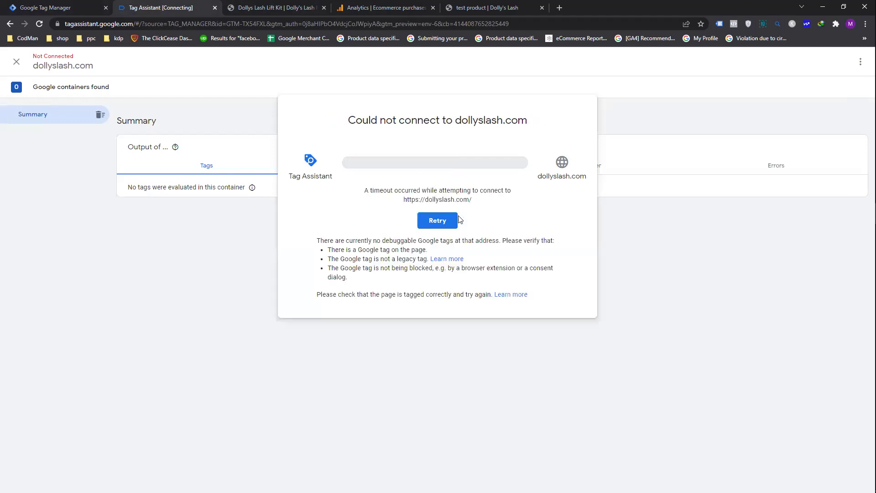
click(441, 220)
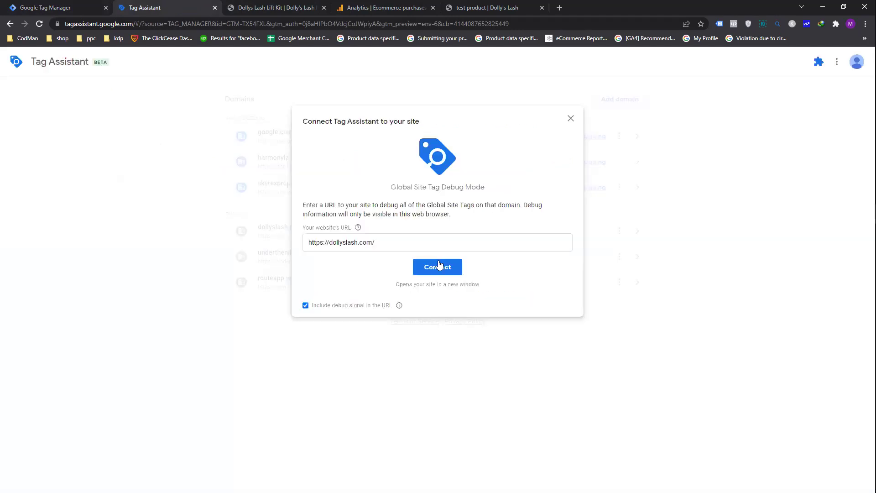
click(440, 265)
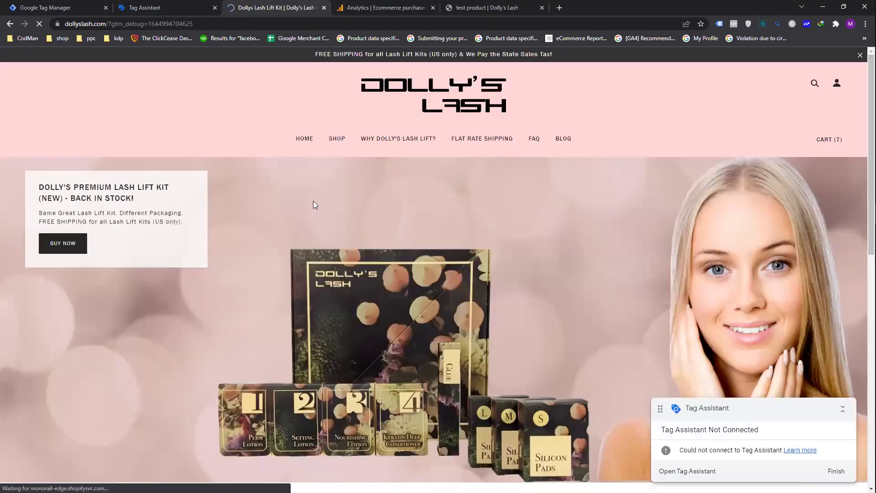
click(159, 5)
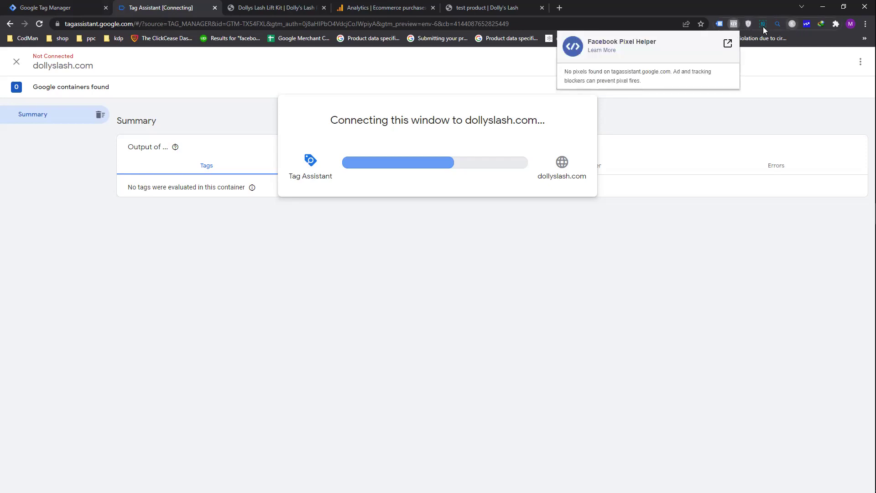
Turn off the Free VPN for Chrome - VPN Proxy VeePN extension and close its settings page.
right_click(746, 24)
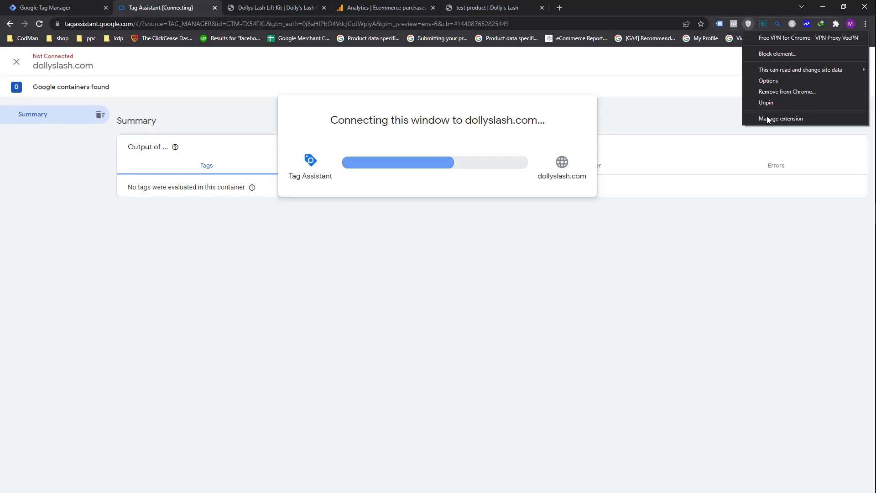
key(Return)
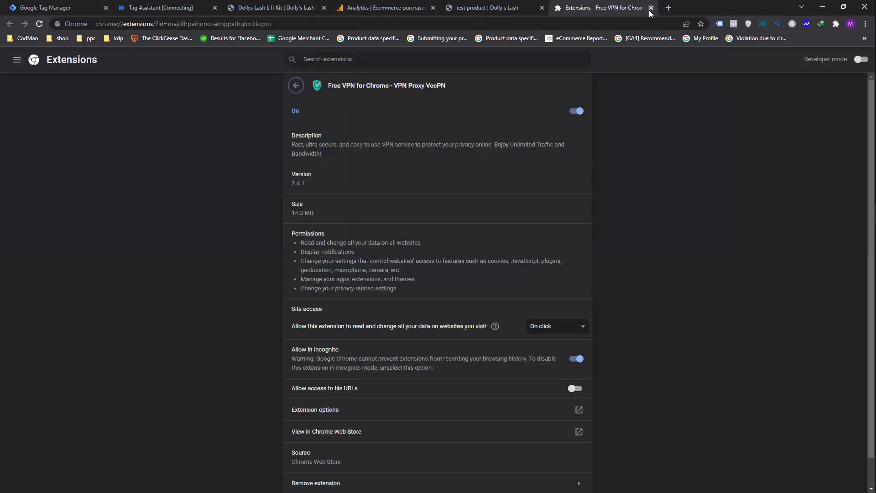
click(574, 110)
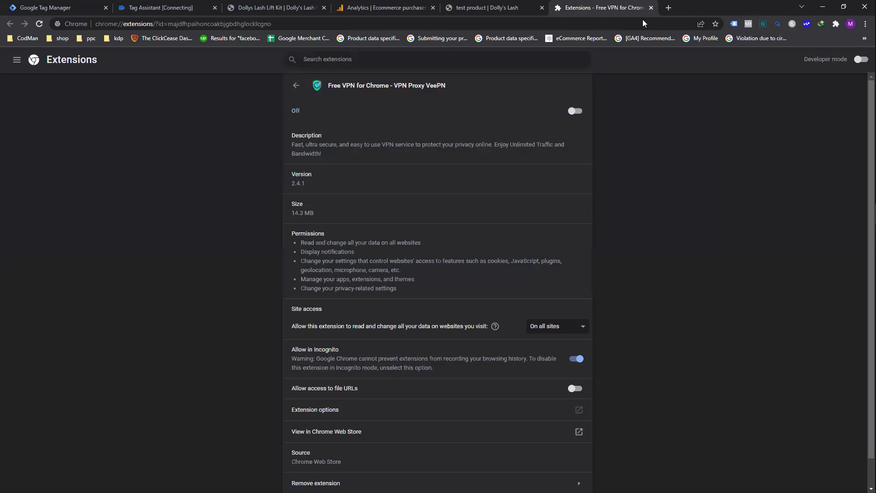
key(ctrl+w)
Check the browser's list of extensions and restart the GTM-TX54FXL container's preview from the Default Workspace.
click(836, 24)
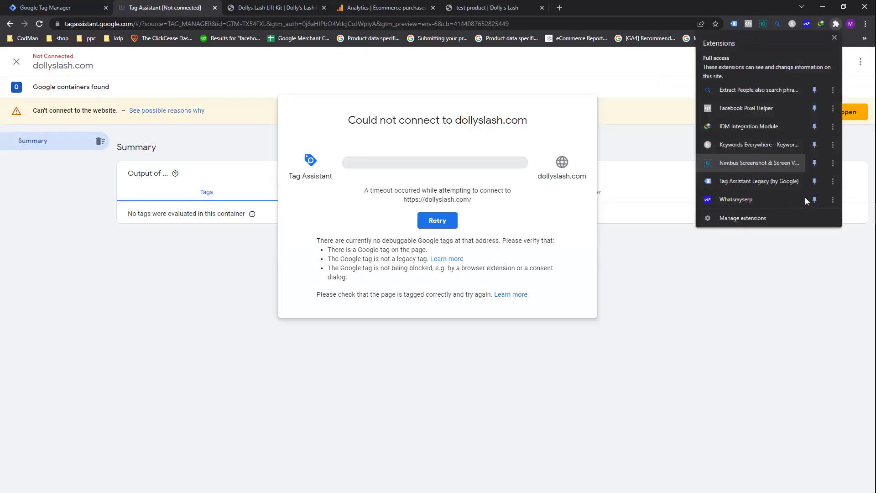
click(644, 38)
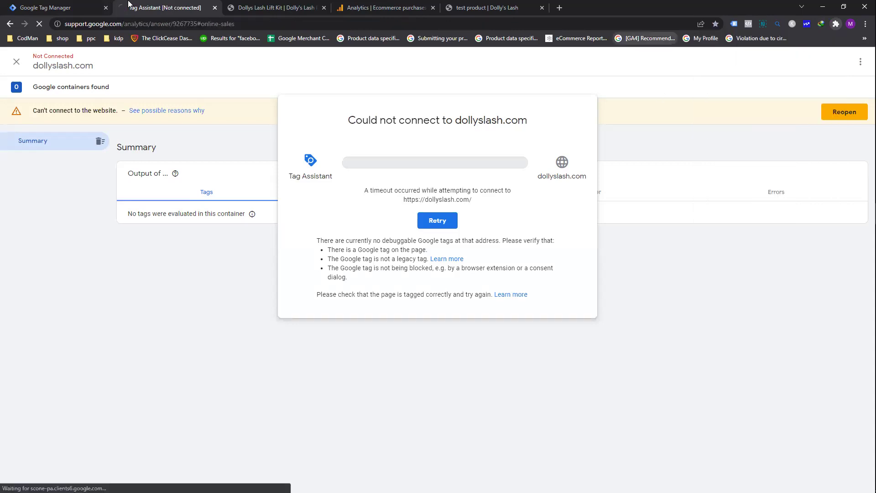
click(69, 5)
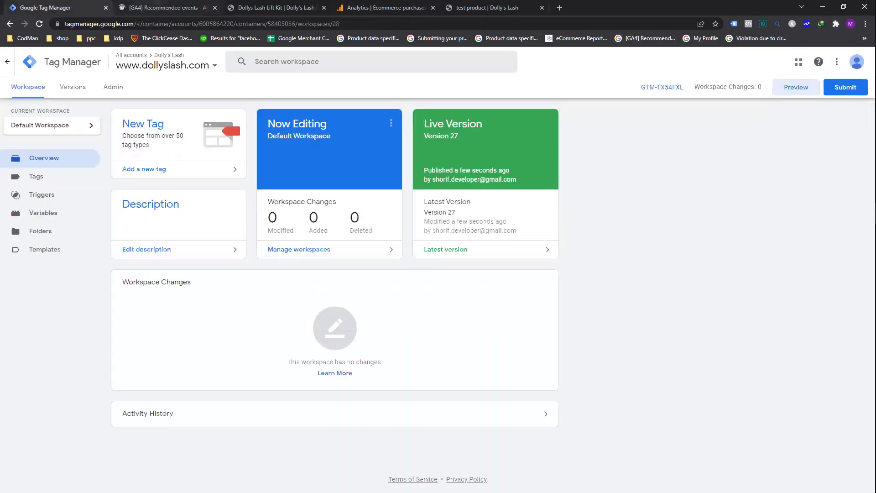
click(794, 88)
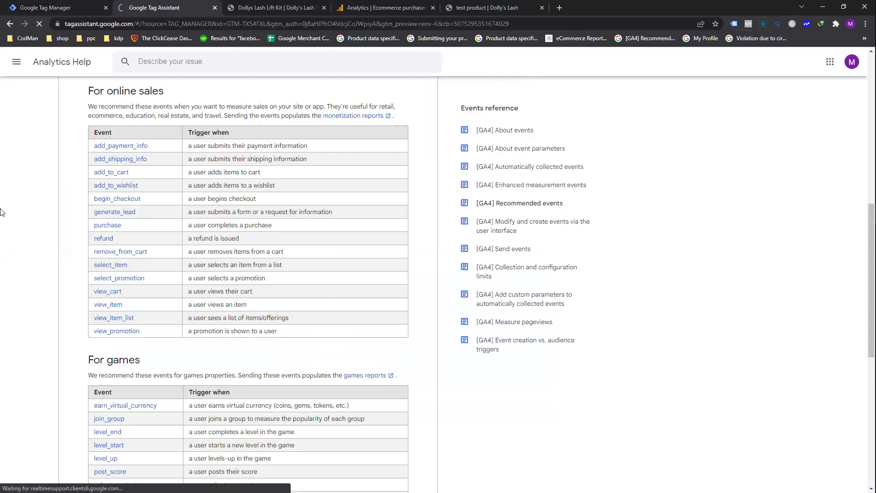
Unpin the Keywords Everywhere and Whatsmyserp browser extensions.
click(835, 24)
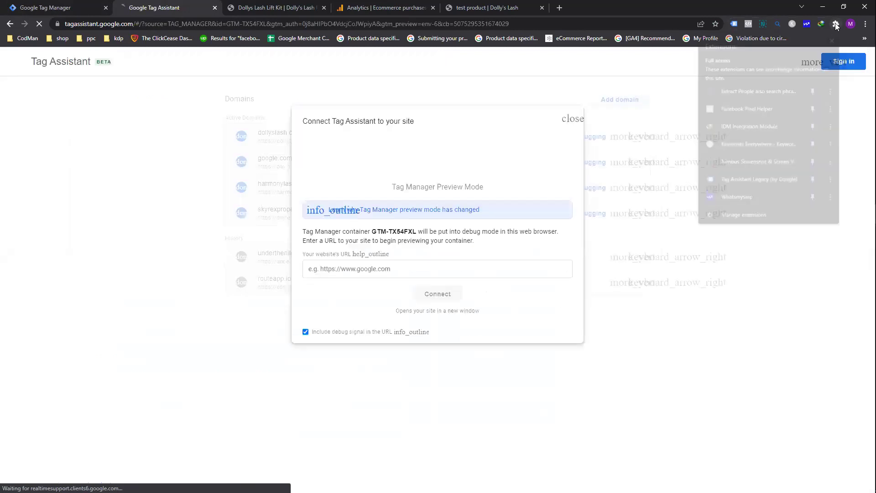
click(814, 145)
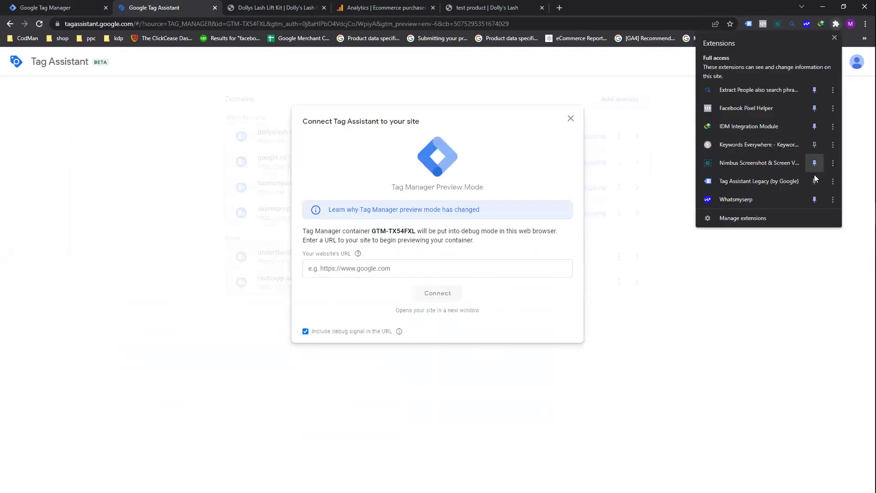
click(815, 199)
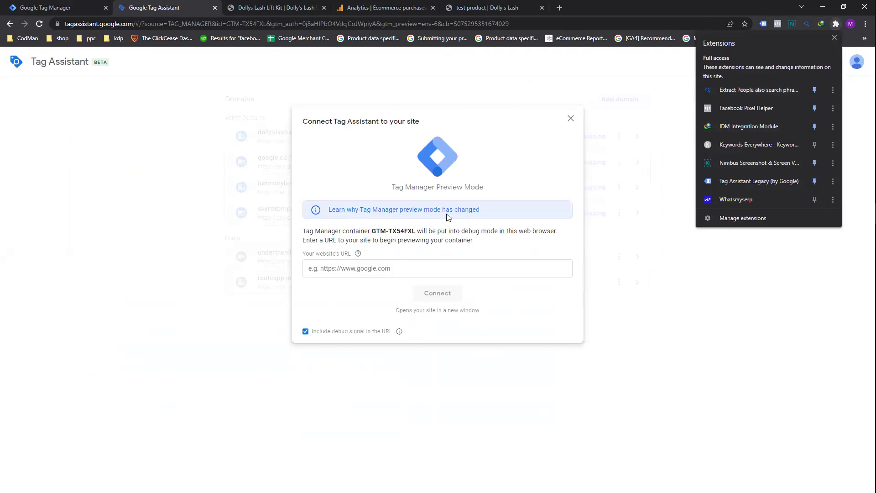
click(12, 4)
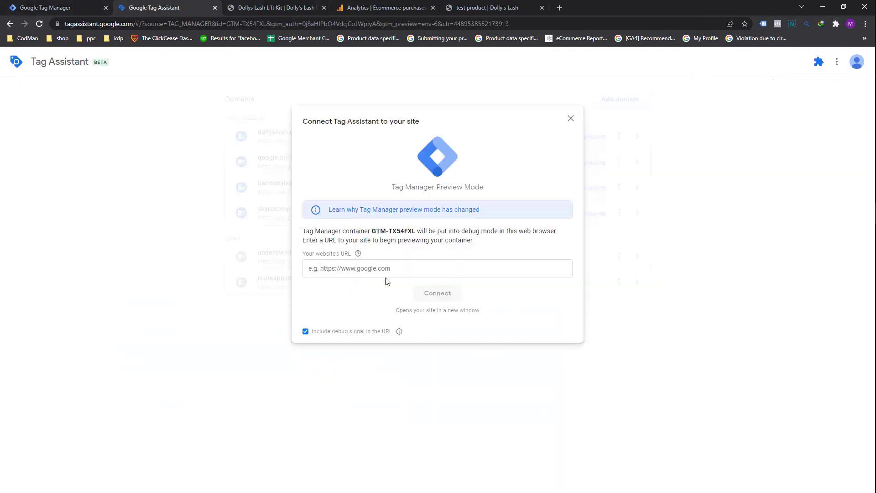
click(438, 273)
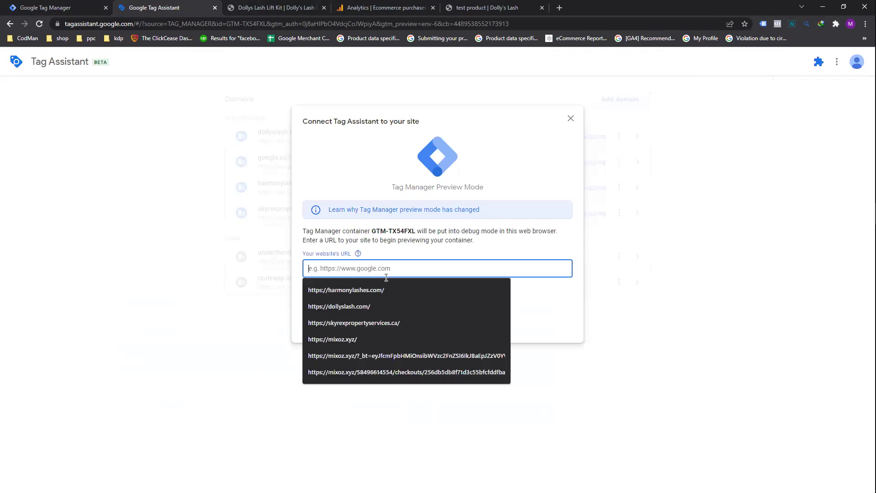
click(416, 304)
click(439, 295)
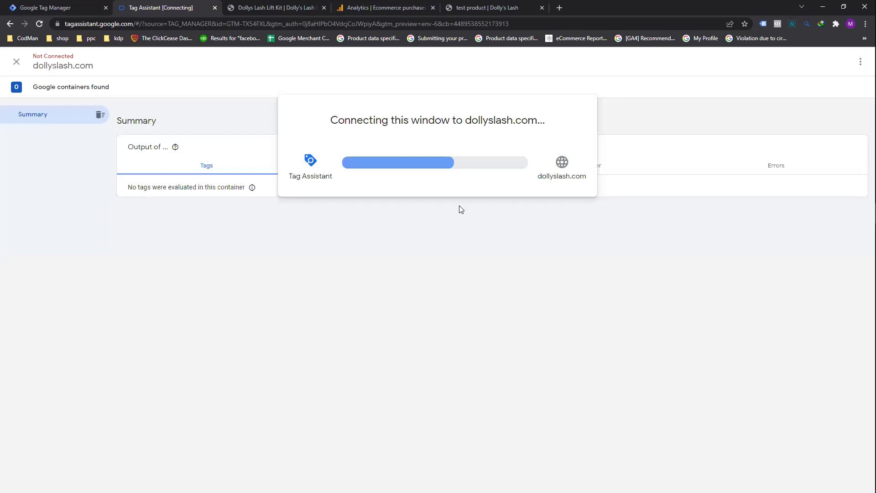
click(39, 24)
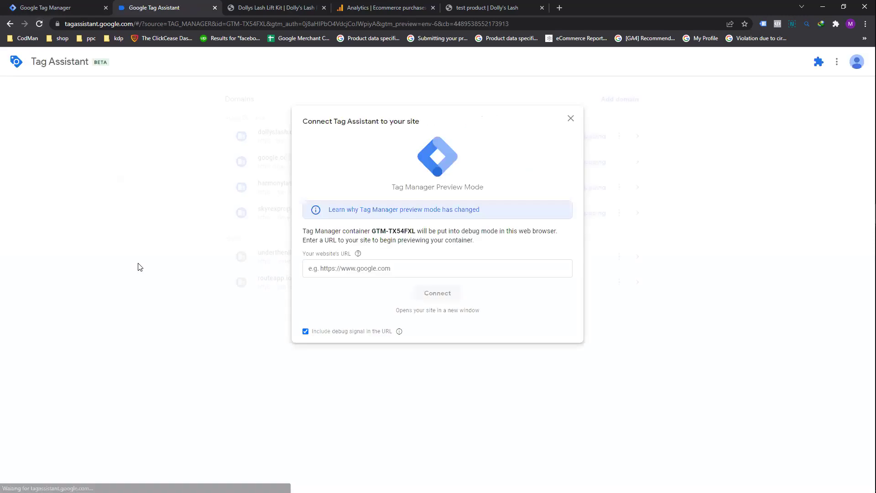
click(371, 274)
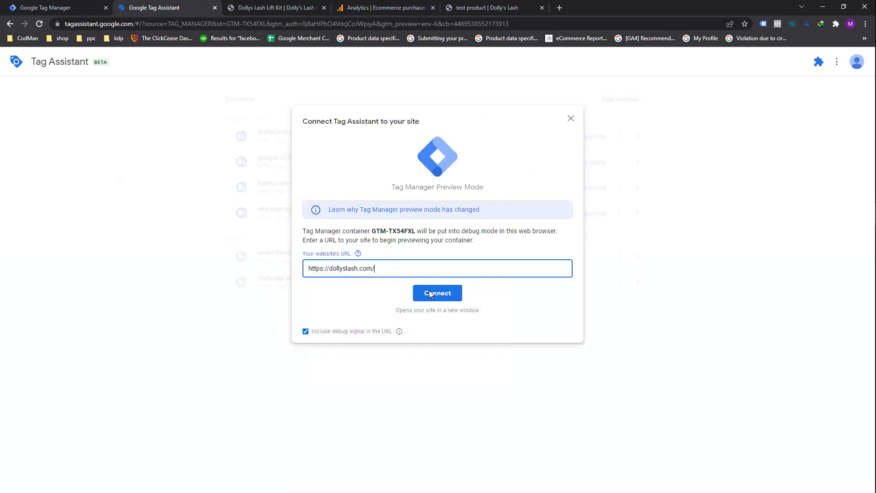
click(430, 293)
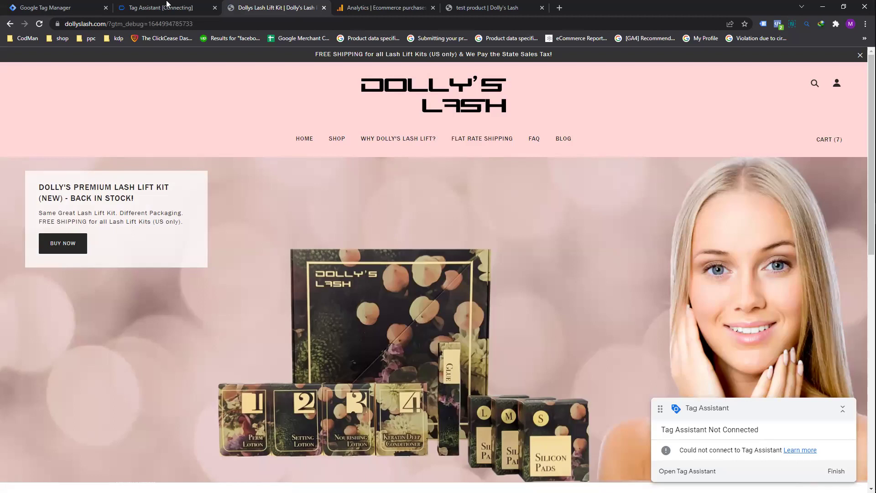
Review the Tag Manager workspace, the Ecommerce purchases report and the test product page, and close the product page.
key(ctrl+1)
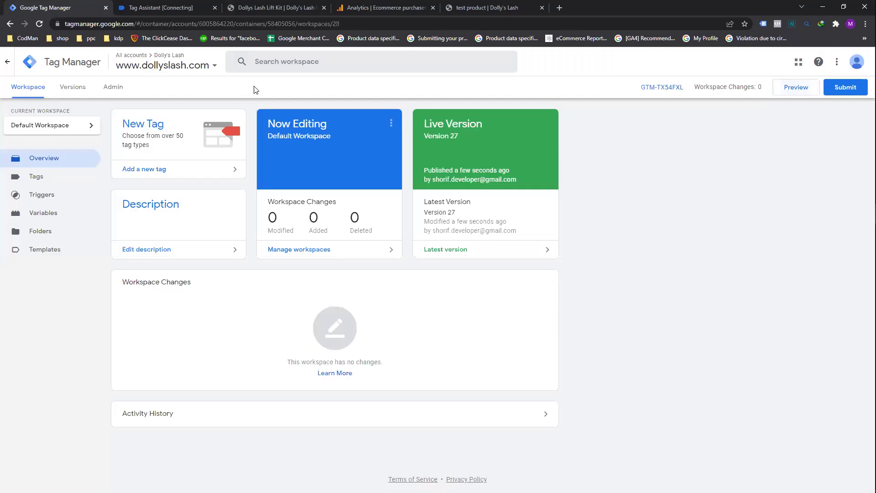
key(ctrl+4)
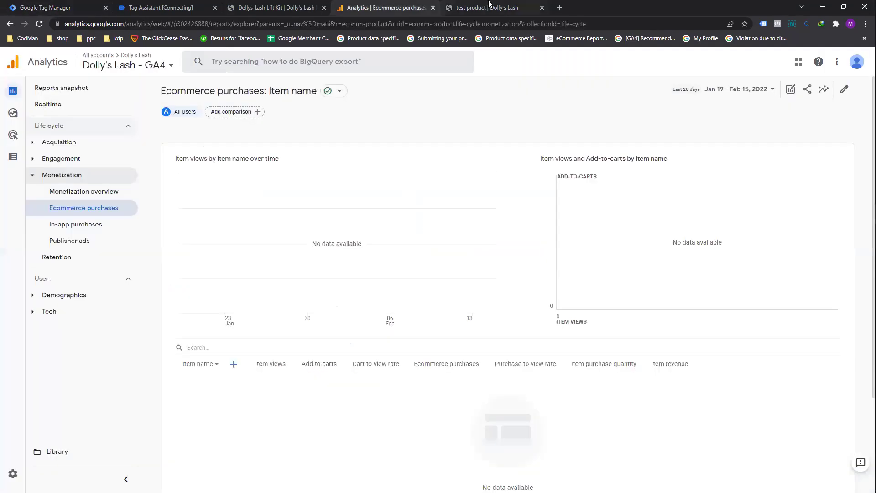
click(533, 9)
scroll(338, 182, down, 5)
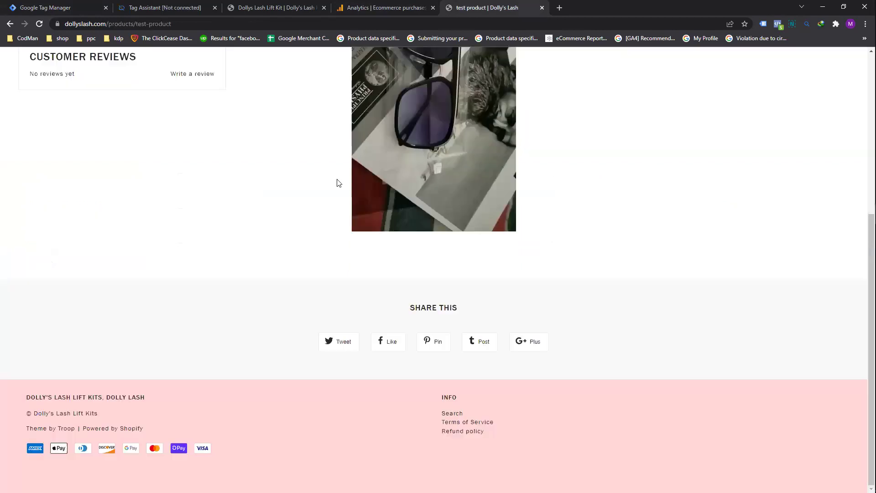
scroll(338, 182, up, 5)
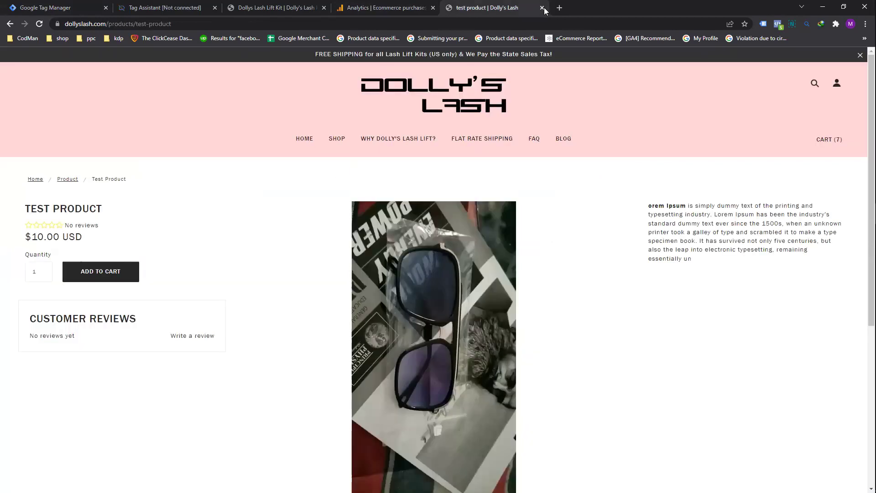
click(541, 8)
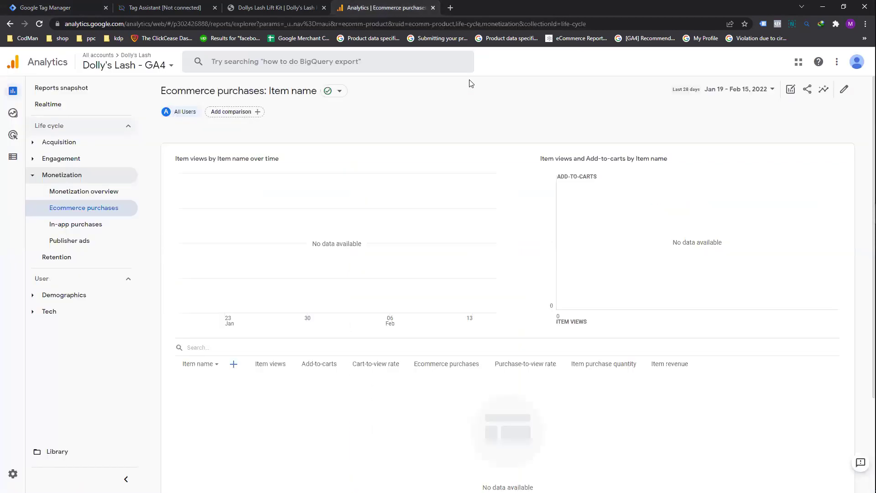
click(253, 7)
key(ctrl+shift+Tab)
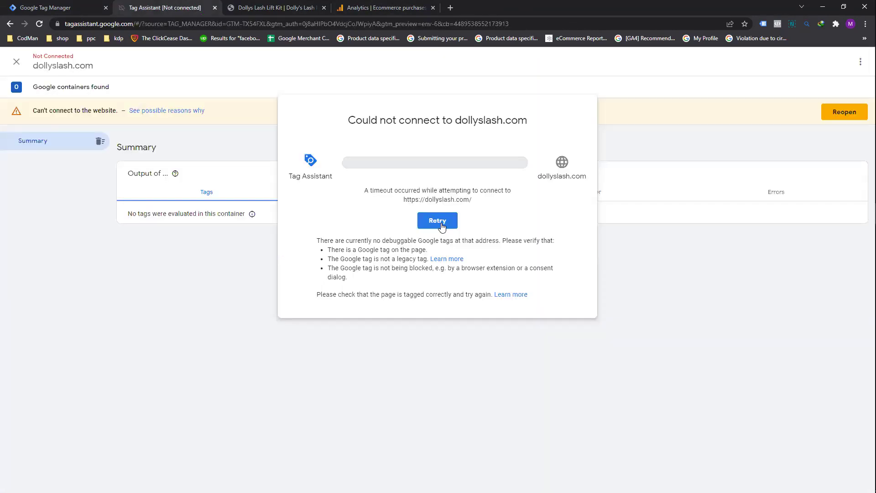
click(437, 220)
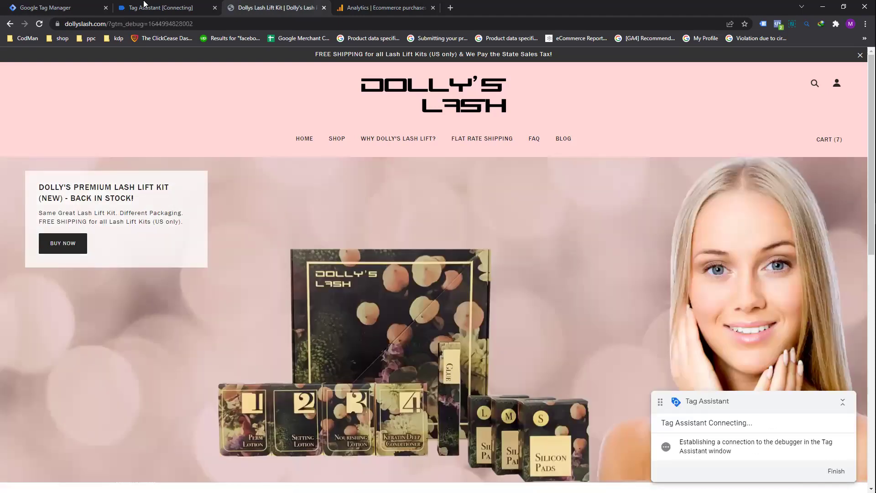
click(144, 5)
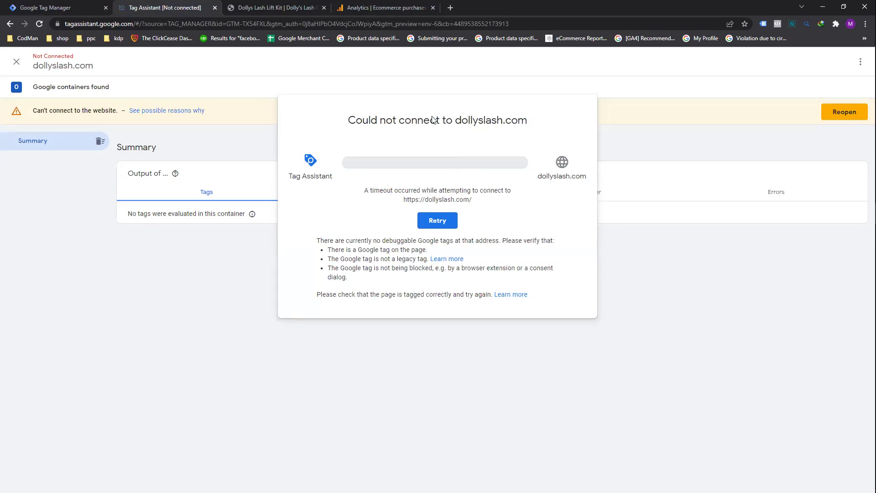
click(450, 222)
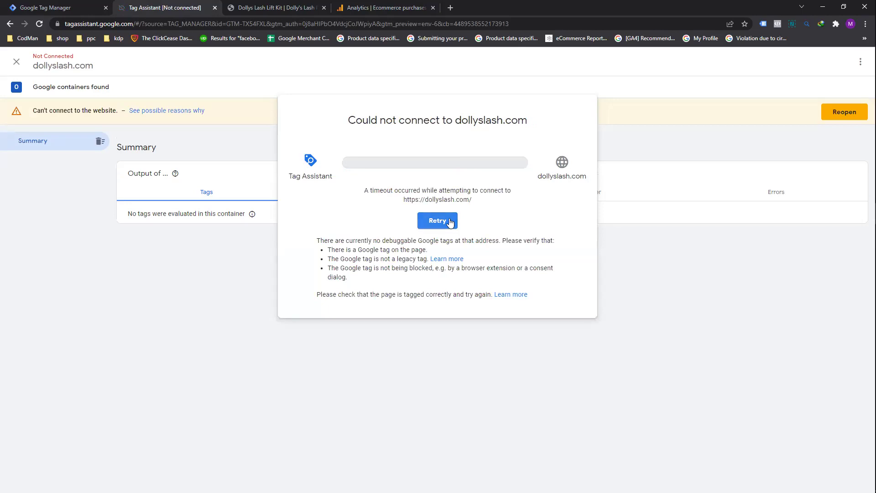
click(445, 222)
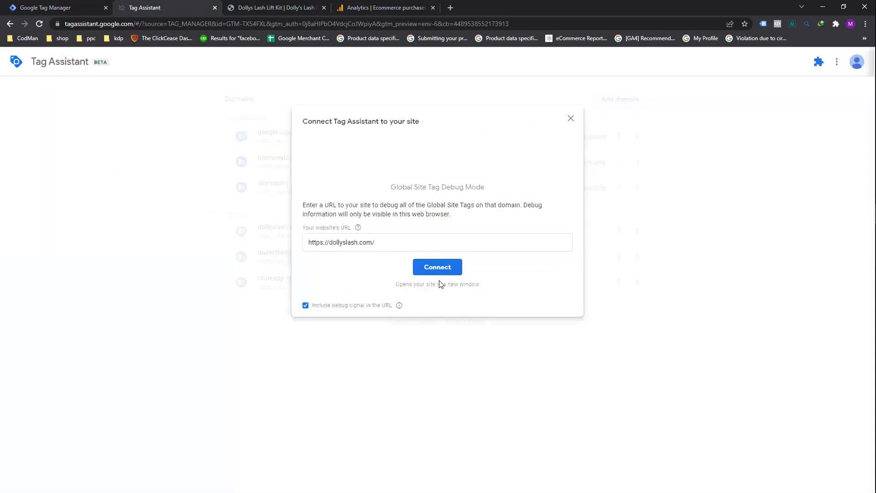
click(438, 269)
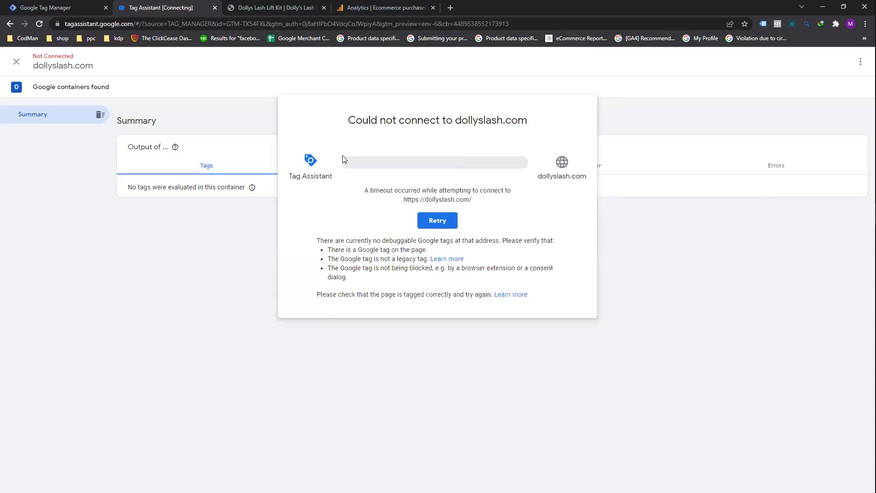
click(447, 222)
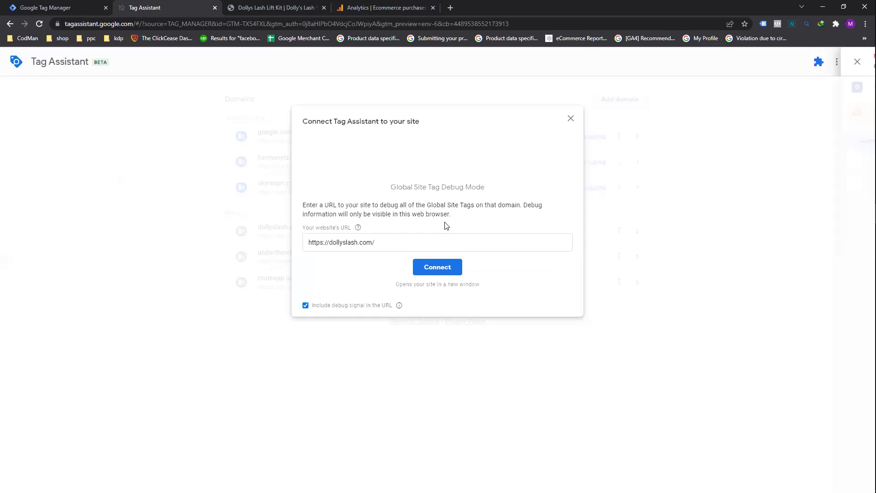
click(438, 267)
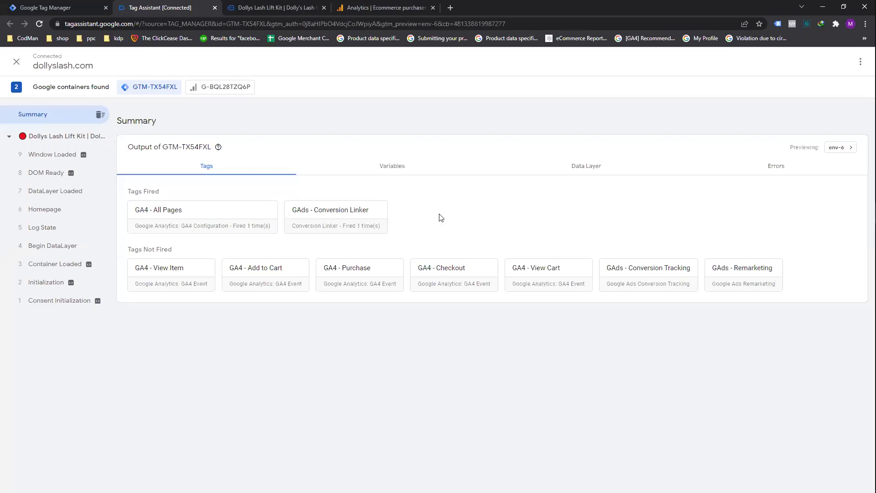
Switch to the Shopify browser profile's window and bring up the test product in the Dolly's Lash admin.
click(850, 25)
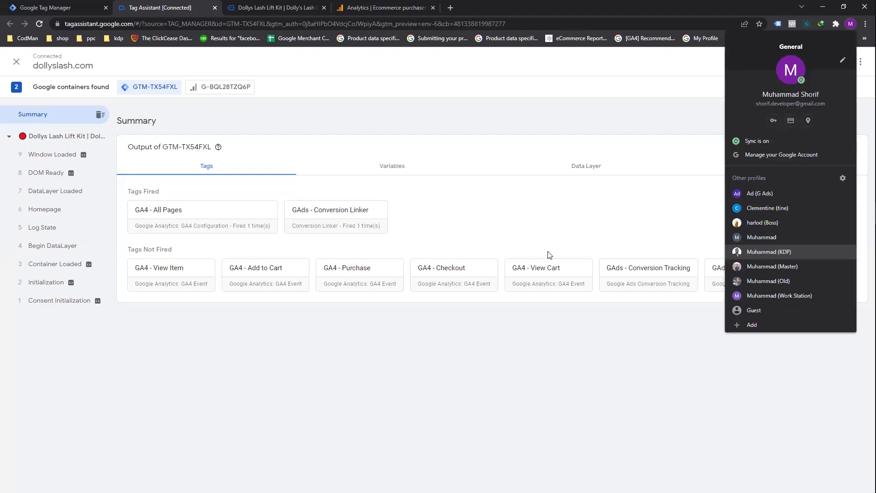
key(alt+Tab)
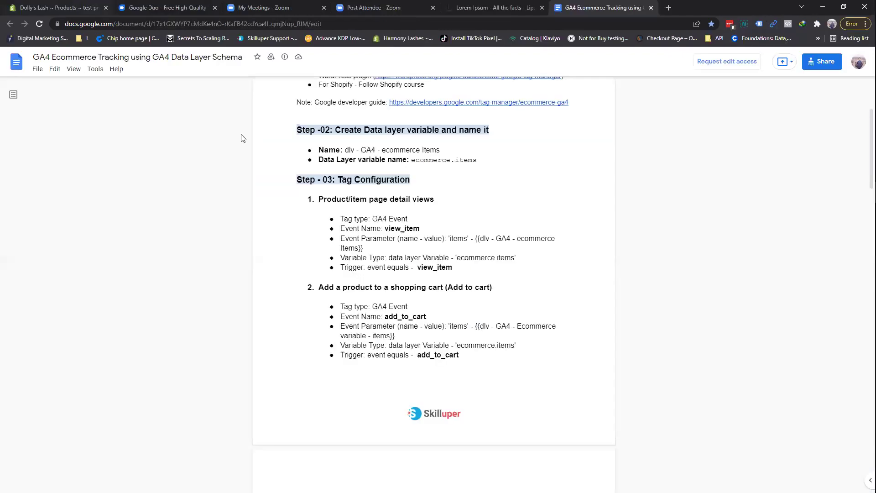
key(ctrl+1)
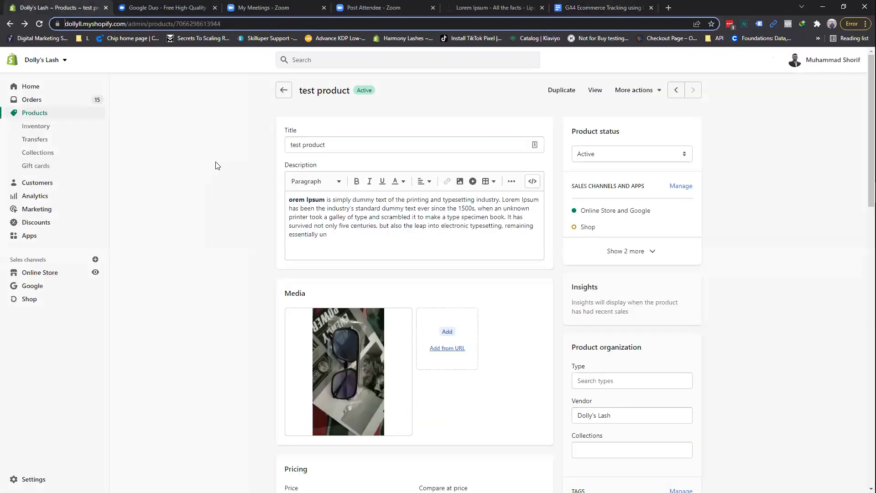
View the test product on the storefront and open its address, dollyslash.com/products/test-product, in a new tab of the Tag Assistant browser window.
click(594, 90)
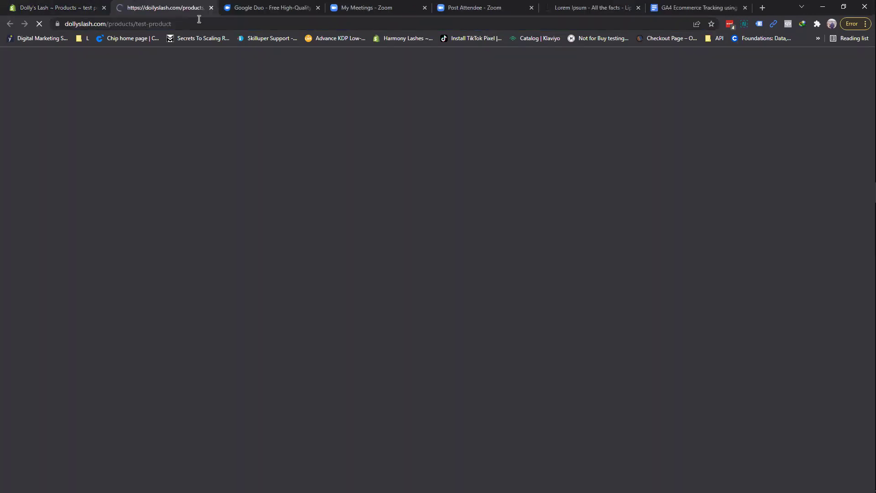
click(199, 19)
key(ctrl+c)
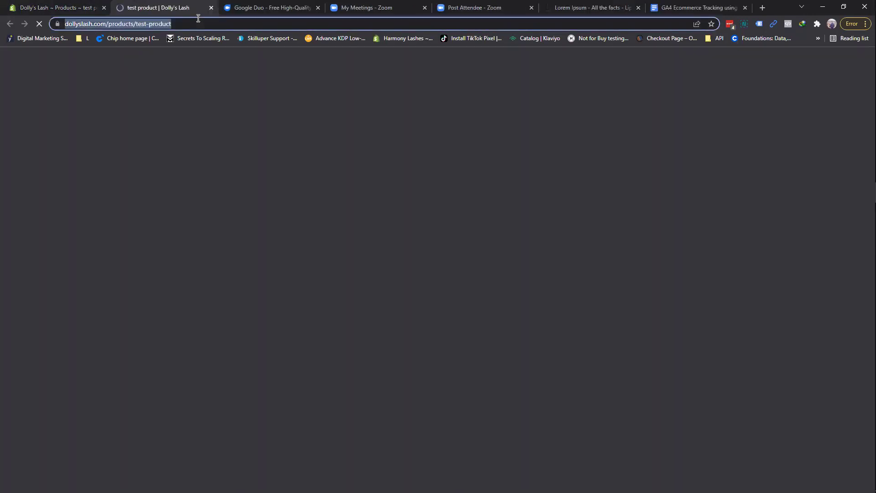
key(BackSpace)
key(ctrl+z)
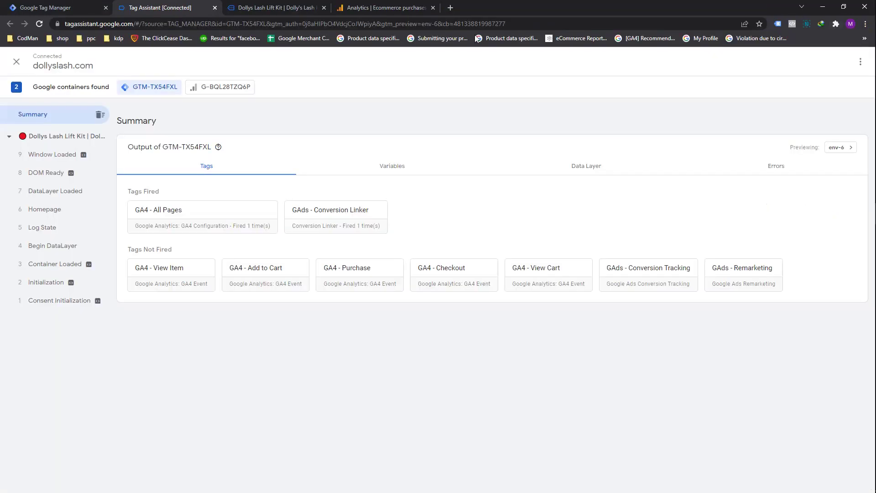
click(450, 5)
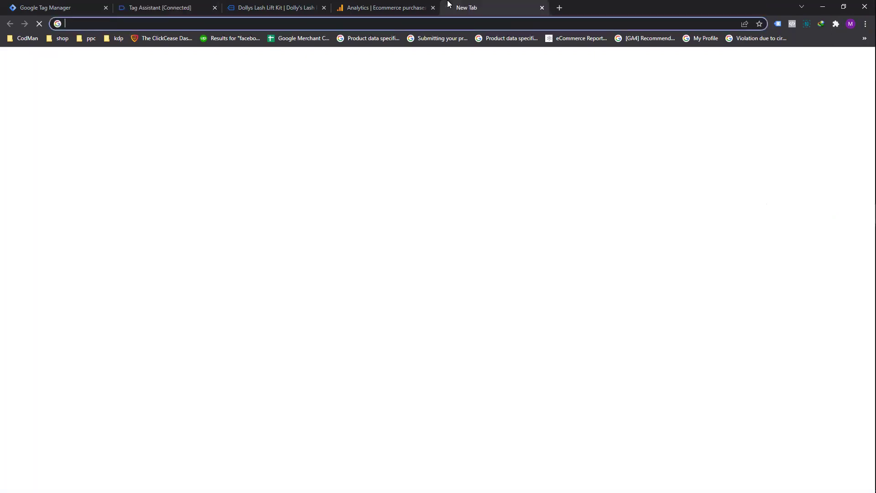
key(ctrl+v)
key(Return)
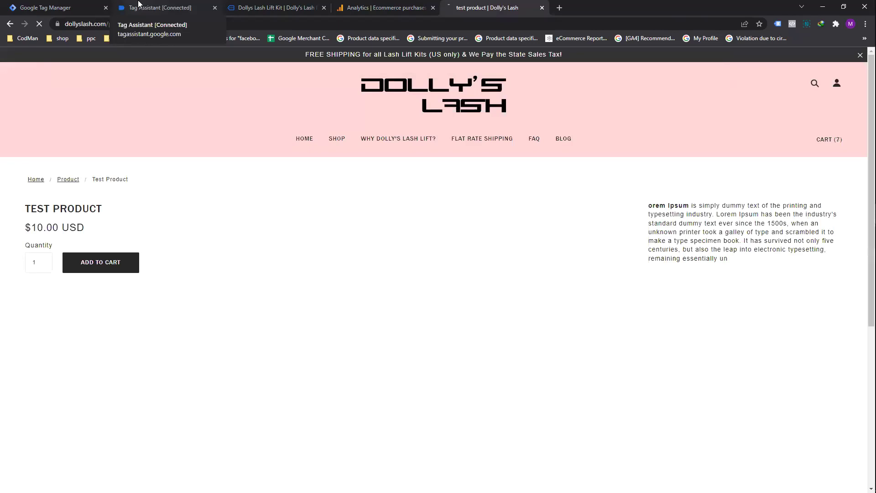
Add one test product to the cart from the new storefront tab and check Tag Assistant for the resulting events.
click(143, 4)
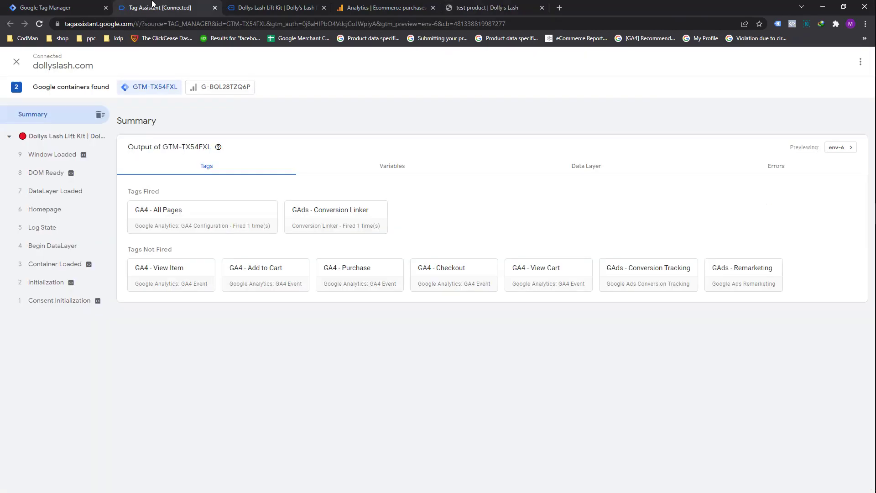
click(459, 4)
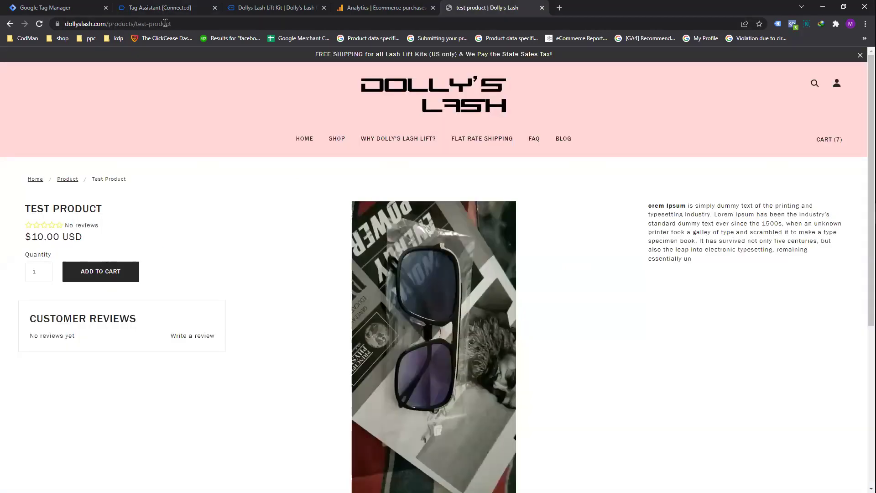
click(120, 267)
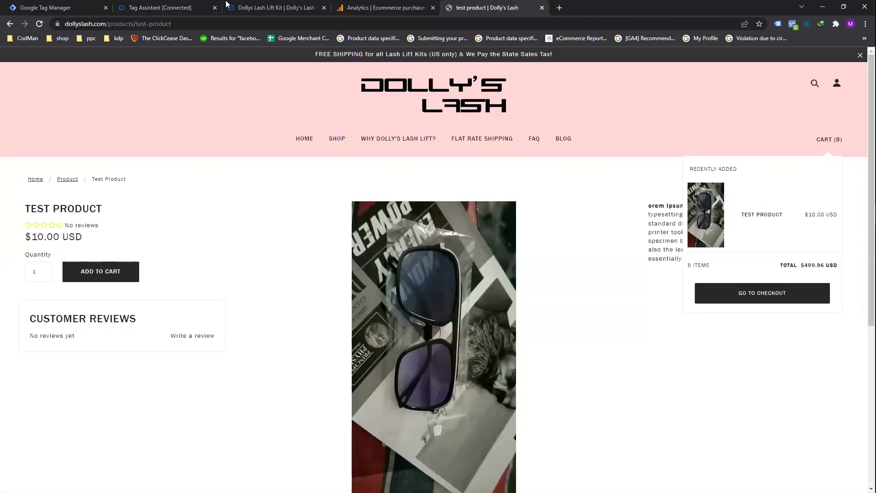
click(185, 6)
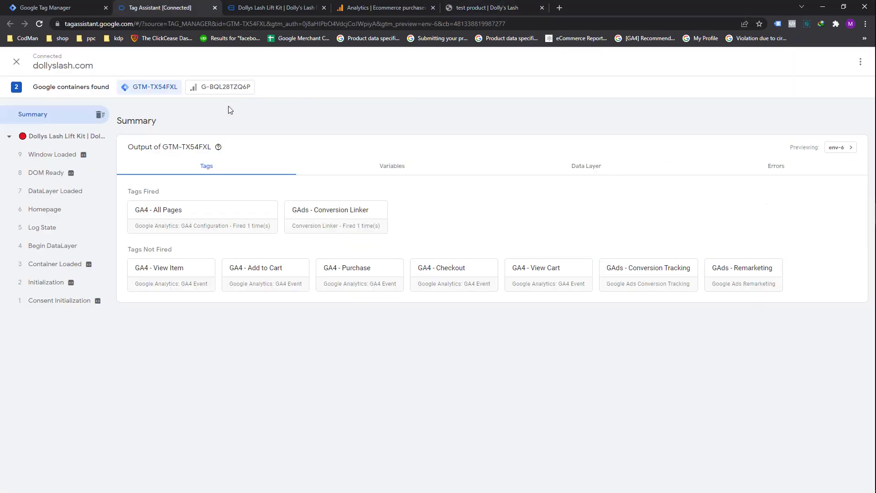
click(449, 5)
click(180, 5)
key(ctrl+5)
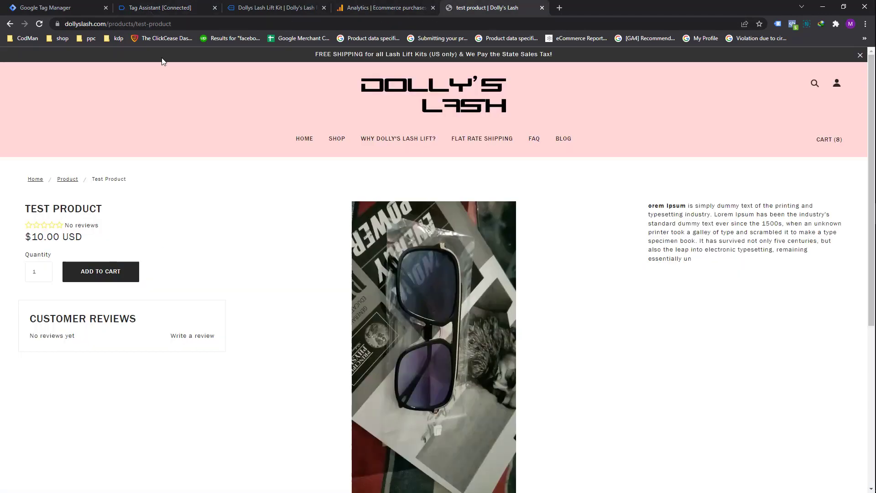
click(152, 6)
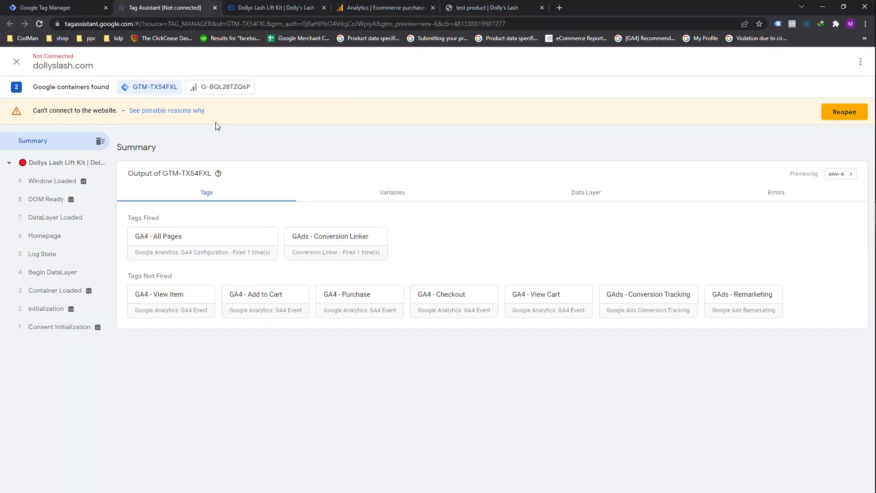
Reopen the Tag Assistant connection to dollyslash.com and review the summary of fired tags, dismissing the Tag Assistant Legacy popup.
click(842, 119)
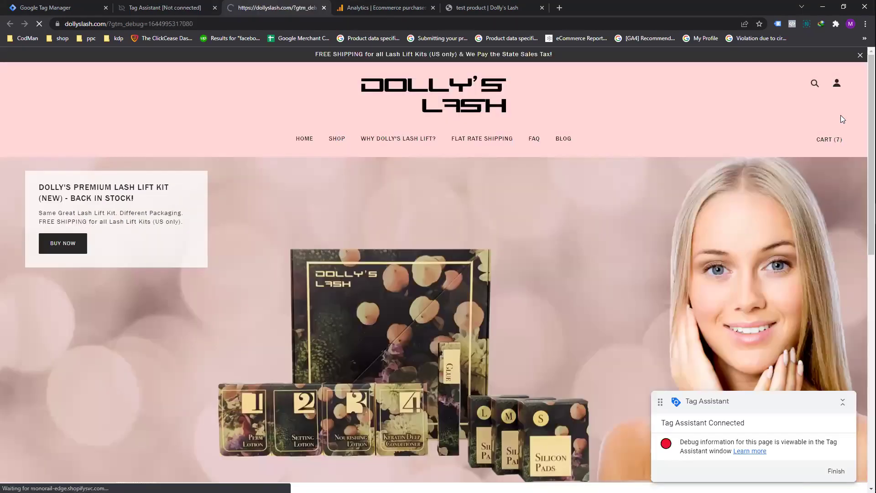
click(187, 4)
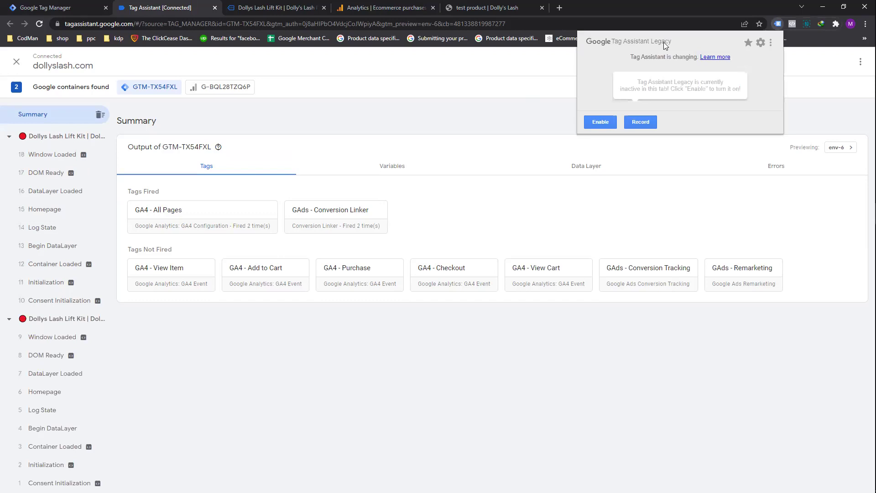
click(404, 90)
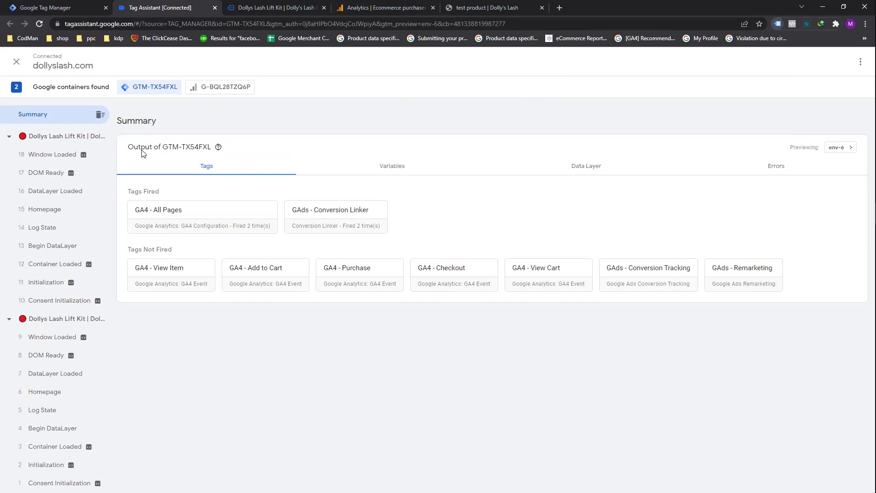
Load dollyslash.com/products/test-product in the connected store tab and check which tags fire in Tag Assistant.
click(287, 7)
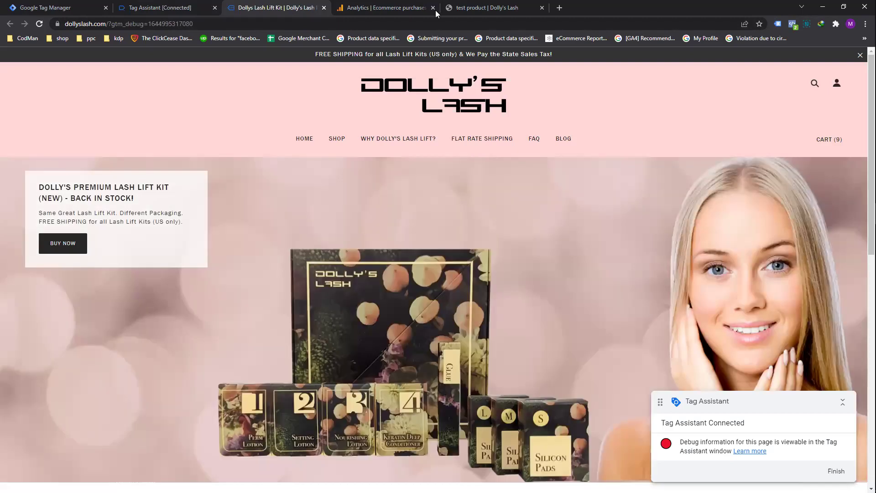
click(347, 22)
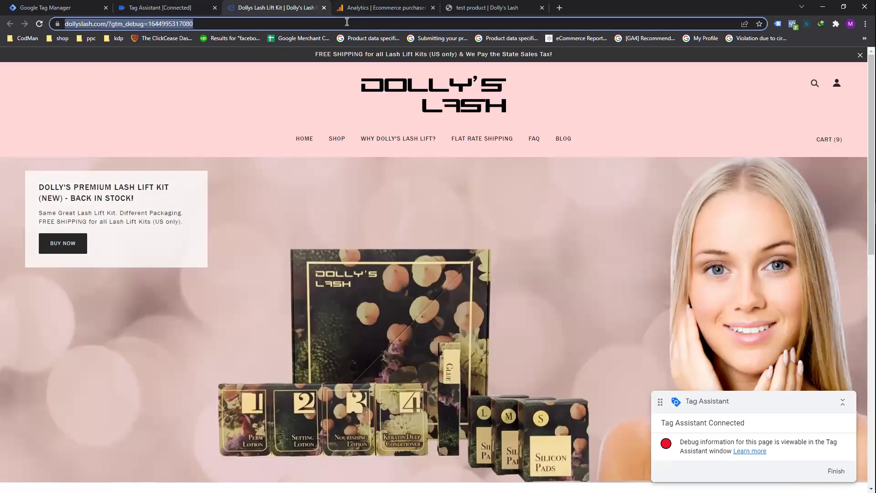
text(dollyslash.com/products/test-product)
key(Return)
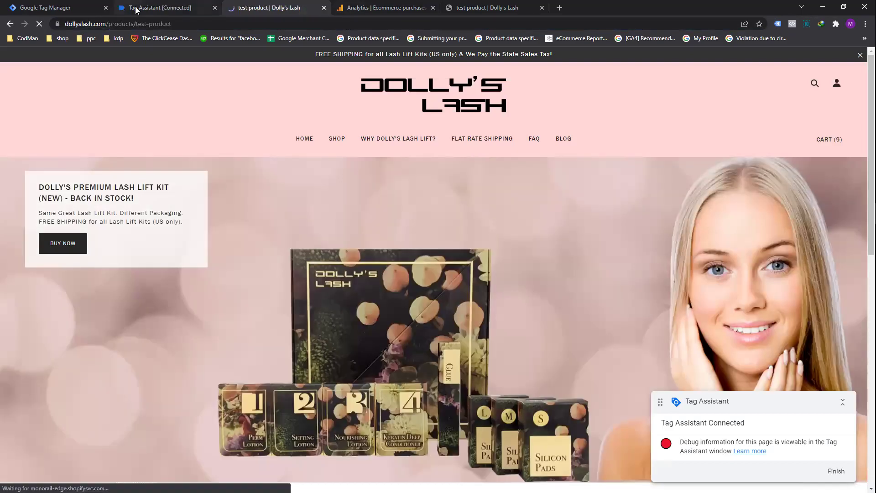
key(ctrl+shift+Tab)
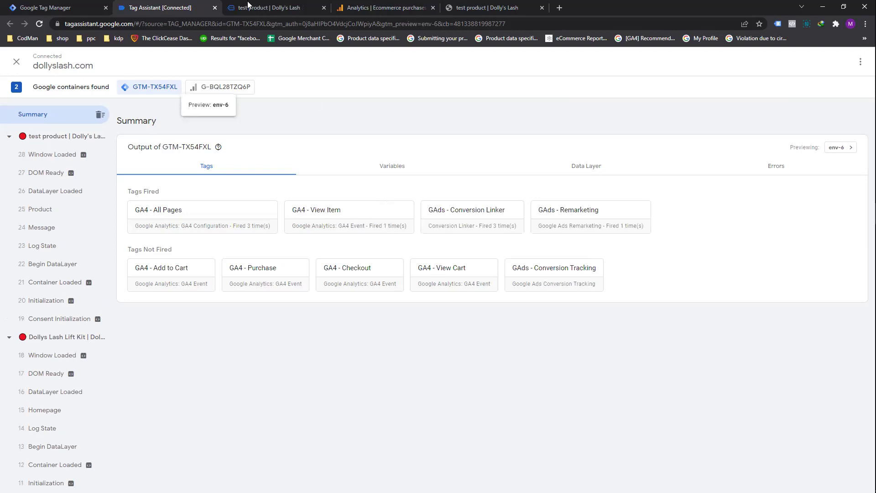
Add the test product to the cart in the connected tab and inspect the tags for the test product page in Tag Assistant.
key(ctrl+Tab)
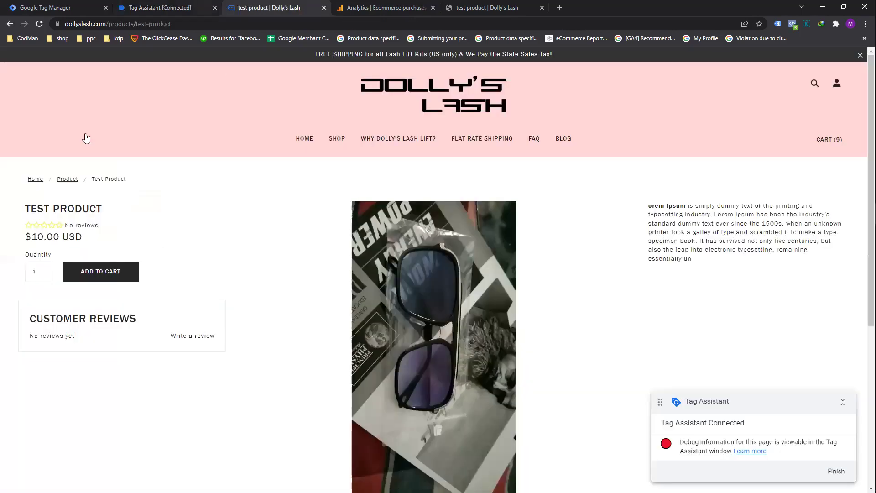
click(154, 6)
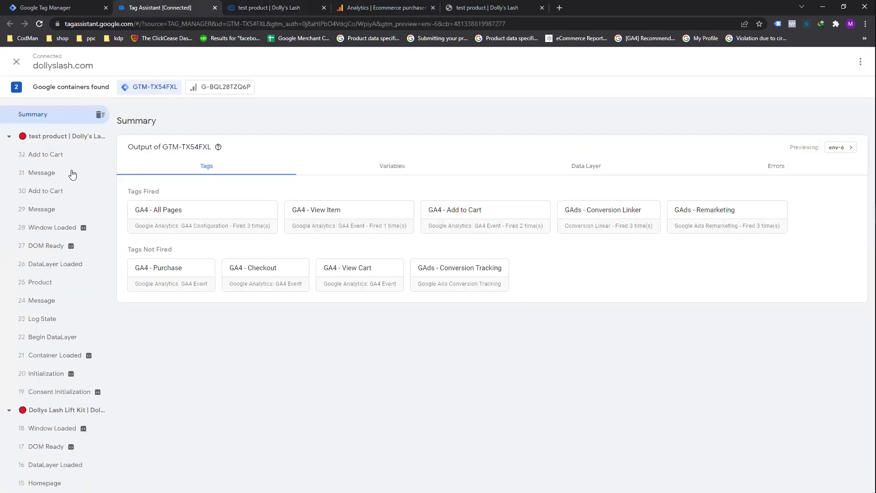
click(67, 135)
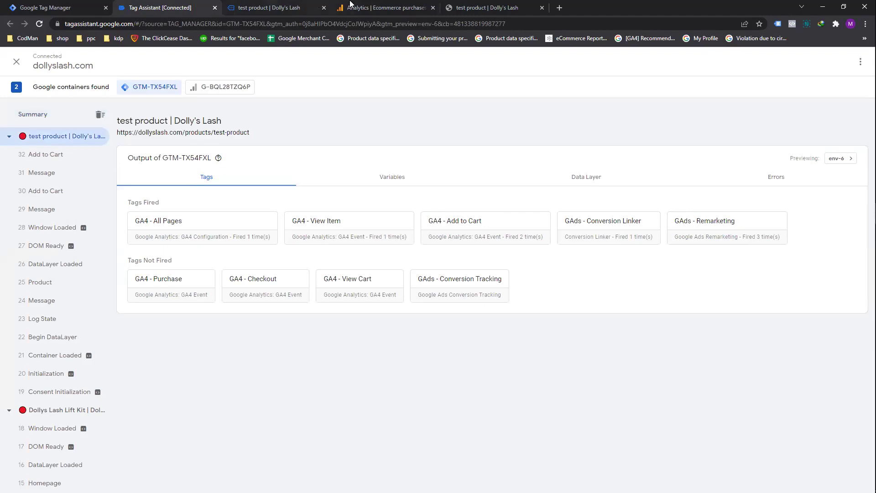
Open the shopping cart page in the connected store tab and check its events in Tag Assistant.
key(ctrl+Tab)
key(ctrl+Tab)
key(ctrl+shift+Tab)
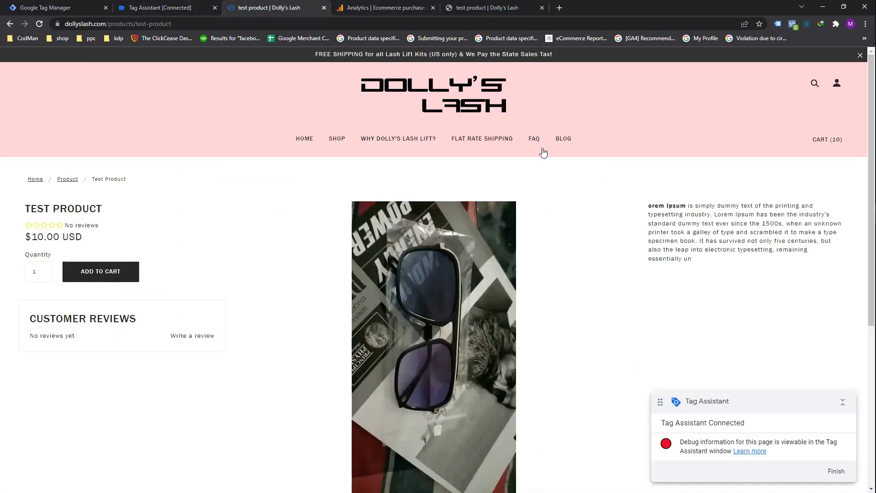
click(831, 140)
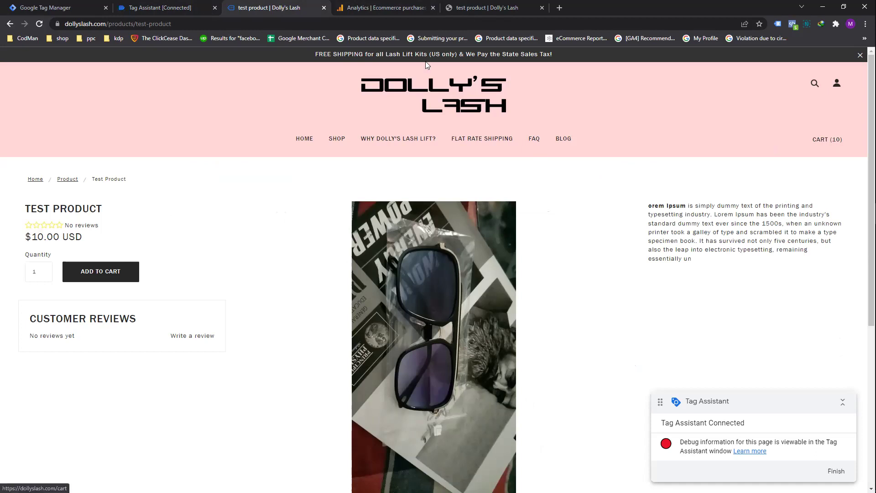
click(190, 4)
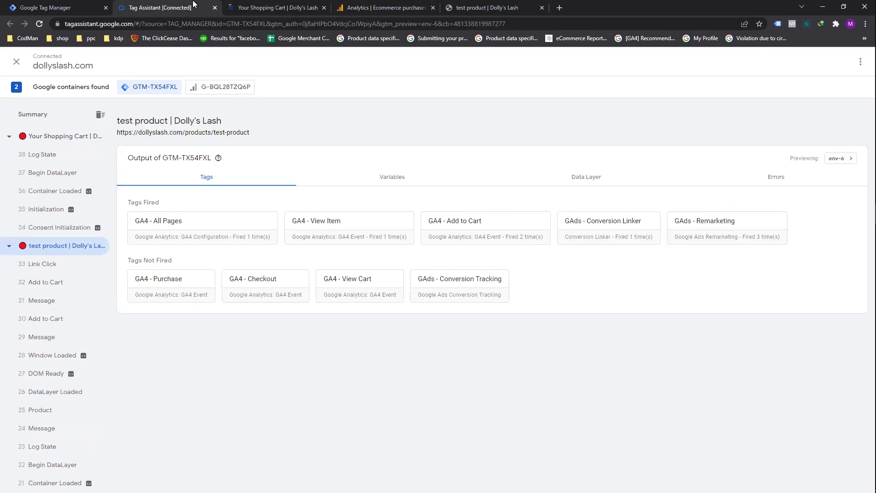
Remove Dolly's Lash Lift Kit - PREMIUM (NEW) and Dolly's Lash Lift Kit - Syringe Edition from the cart.
click(305, 5)
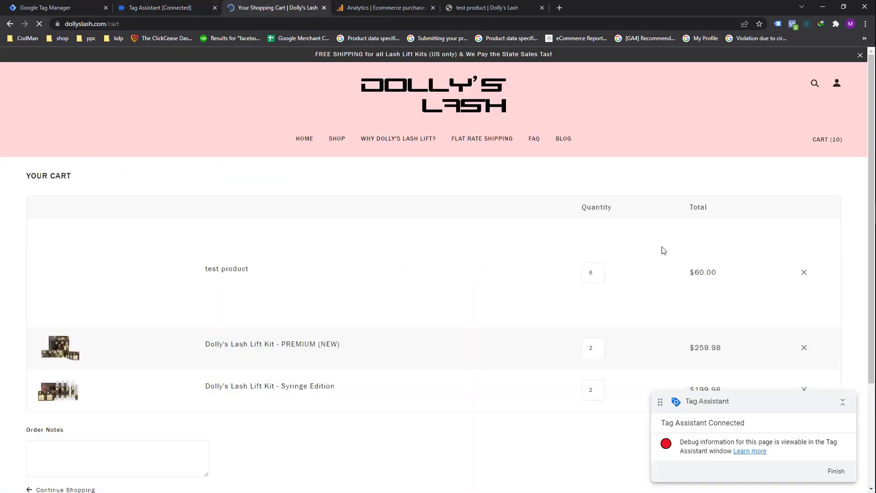
scroll(806, 208, down, 3)
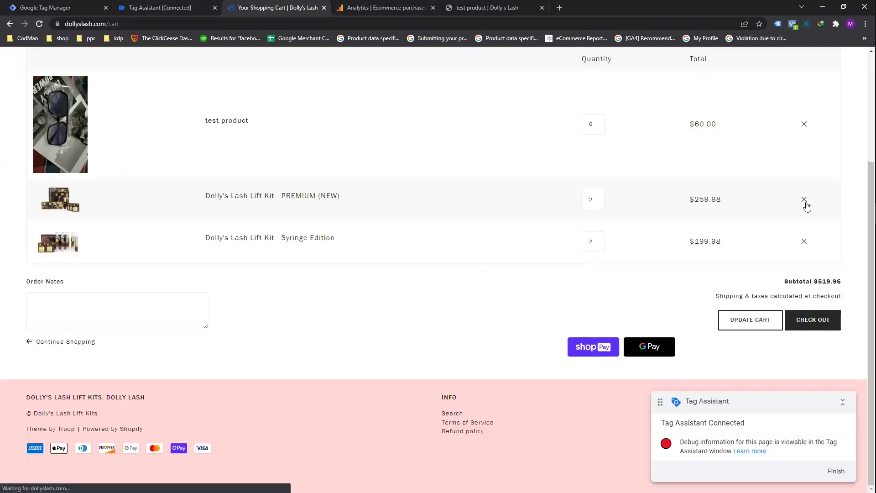
click(804, 200)
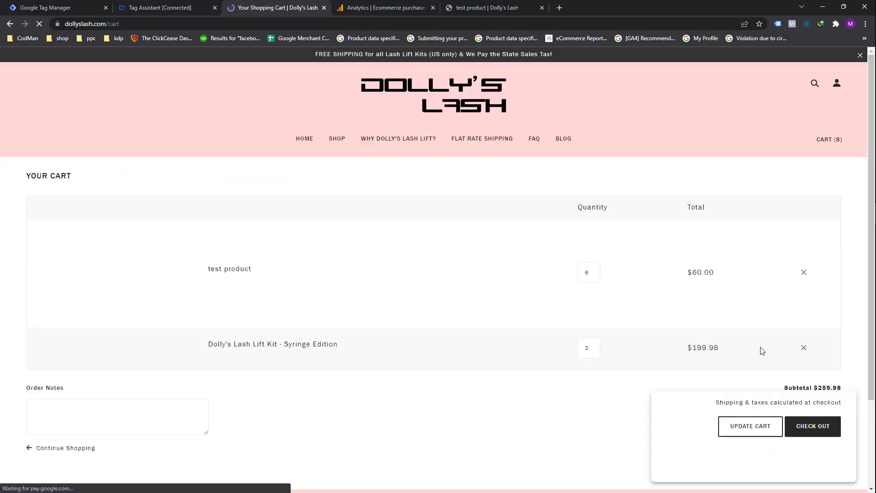
scroll(805, 247, down, 2)
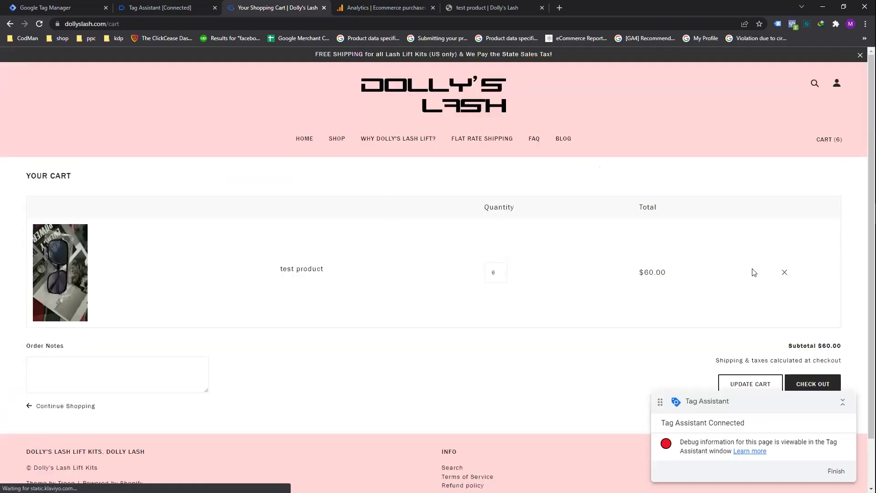
Proceed to checkout with the test product and review the payment page's credit card and billing address options.
scroll(793, 317, down, 1)
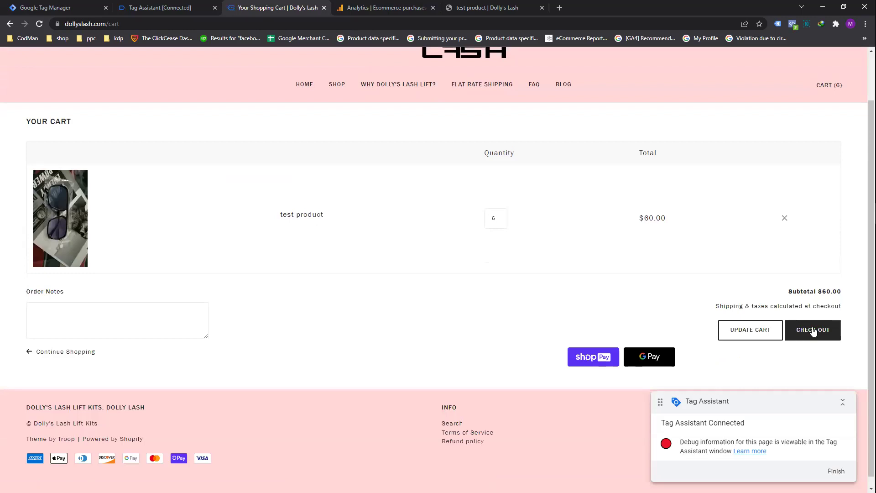
click(813, 332)
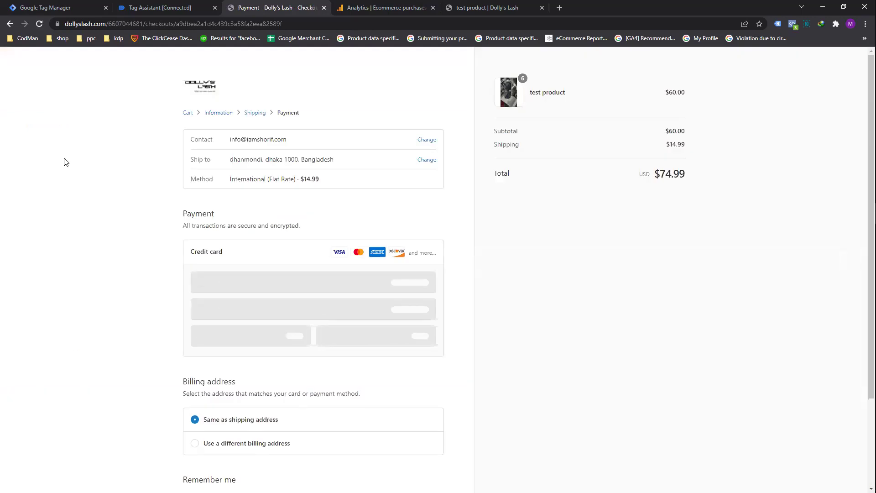
scroll(66, 162, down, 3)
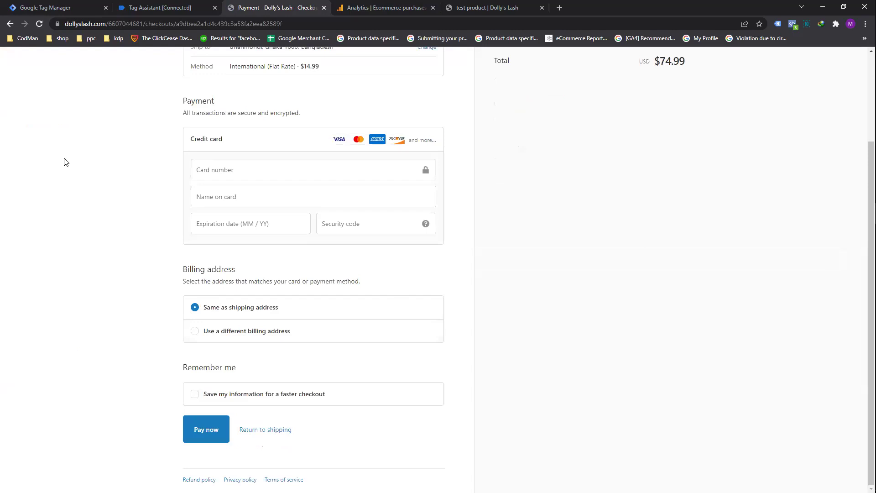
scroll(73, 164, up, 1)
scroll(80, 155, up, 2)
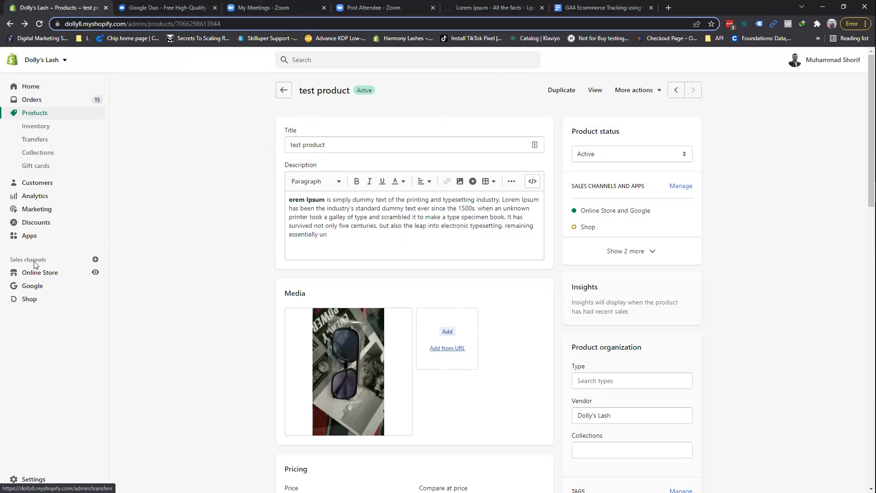
Switch to the Dolly's Lash Shopify admin and open the store settings.
scroll(34, 196, down, 10)
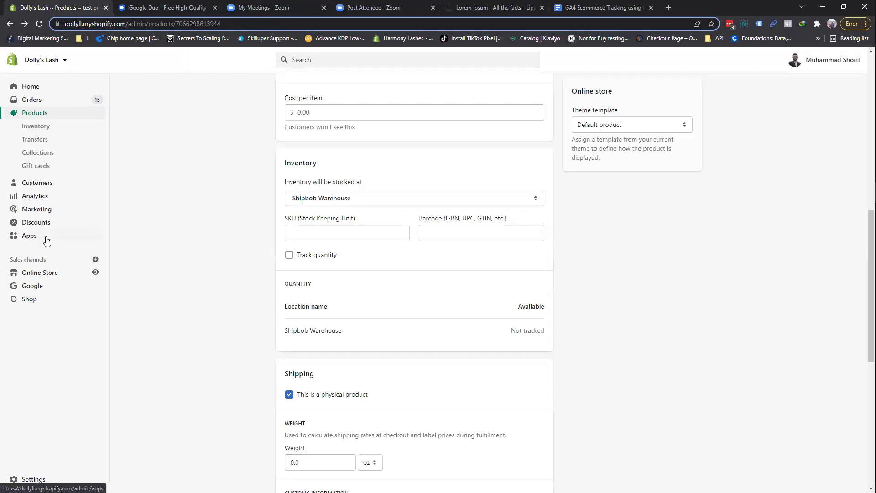
scroll(34, 210, up, 10)
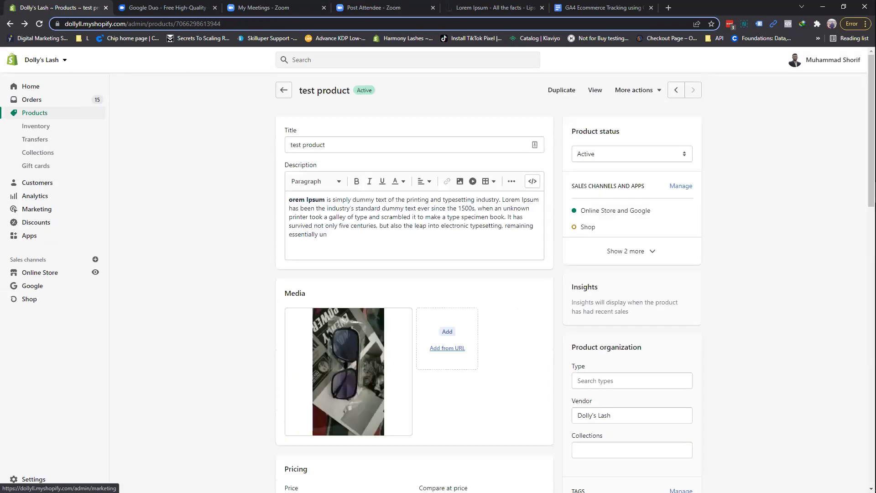
click(33, 479)
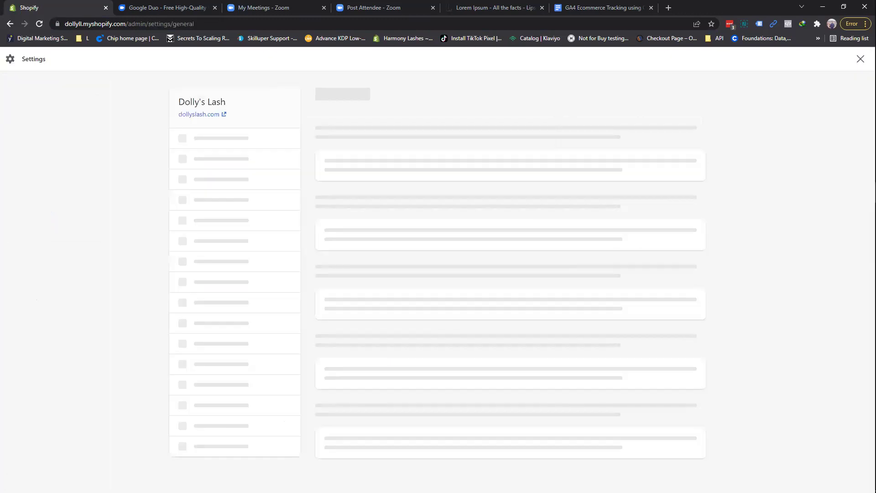
Open the store's Payments settings and search the page for "cash".
click(206, 222)
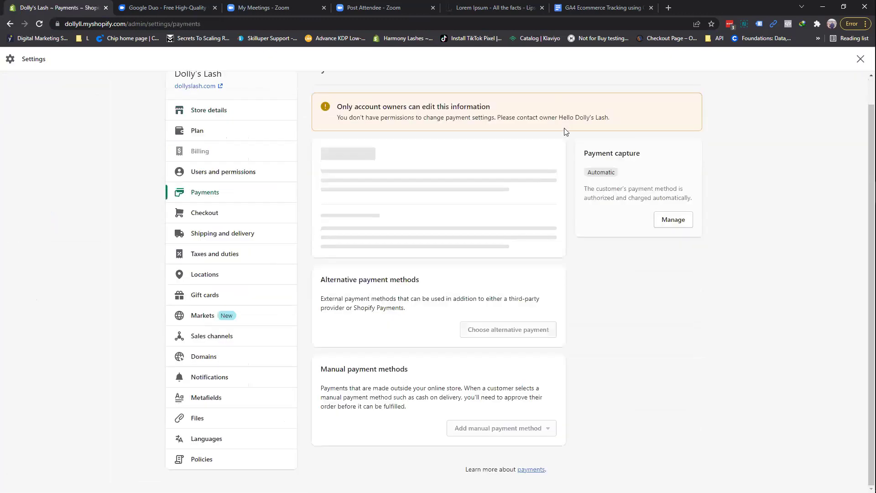
key(ctrl+f)
text(co)
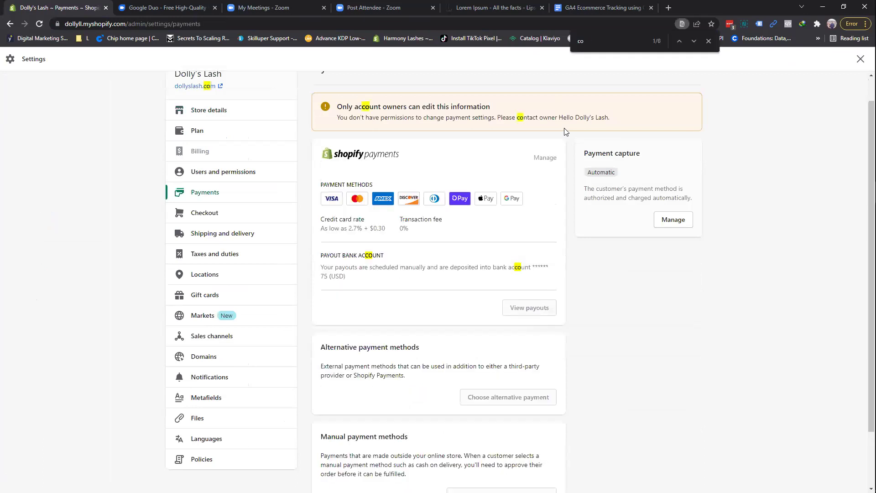
key(BackSpace)
key(BackSpace)
text(cas)
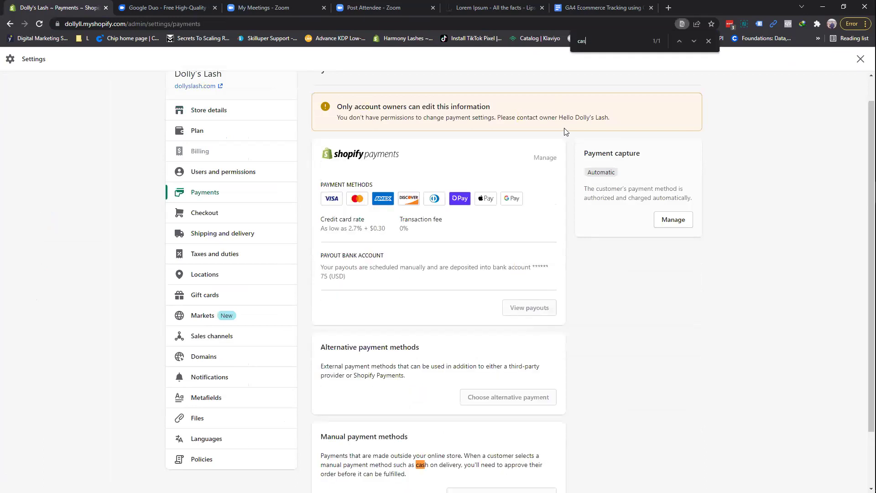
text(h)
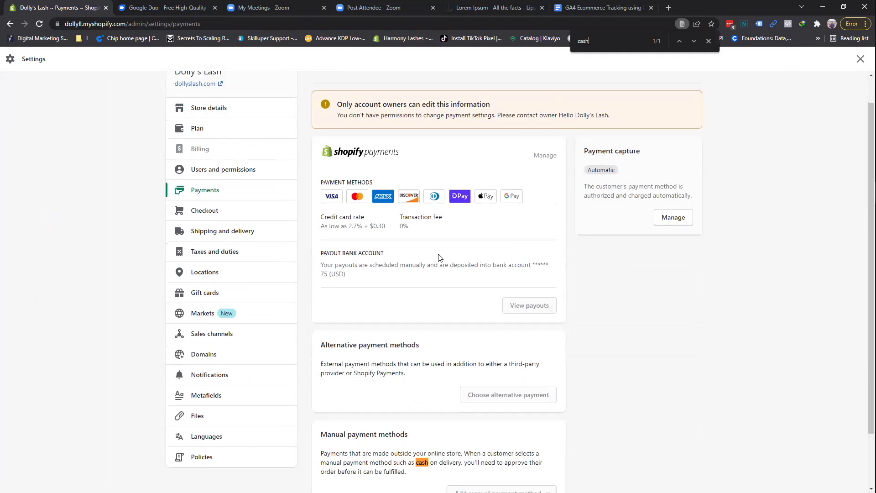
Review the manual payment methods and the payment capture options, and close the page search.
scroll(510, 427, down, 2)
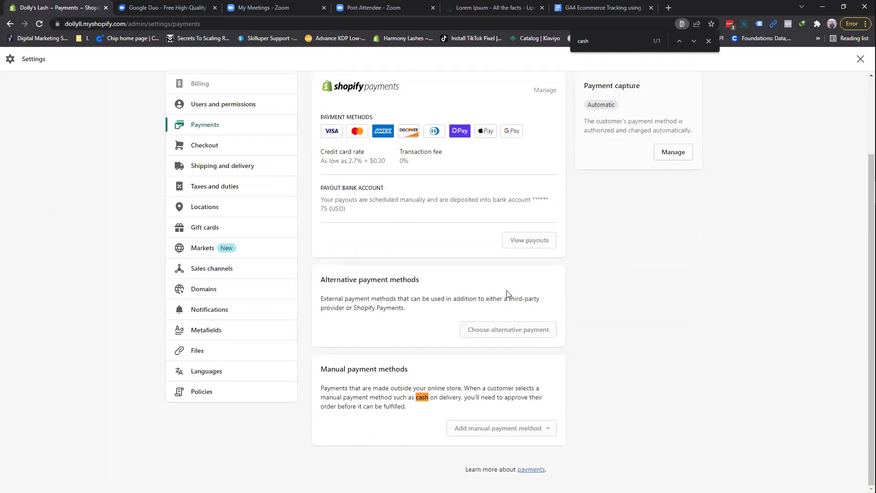
scroll(432, 258, up, 3)
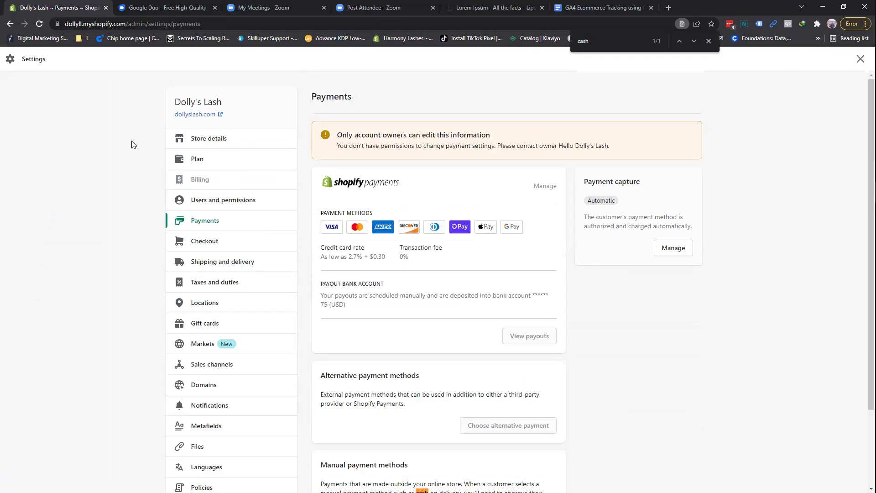
scroll(114, 132, down, 2)
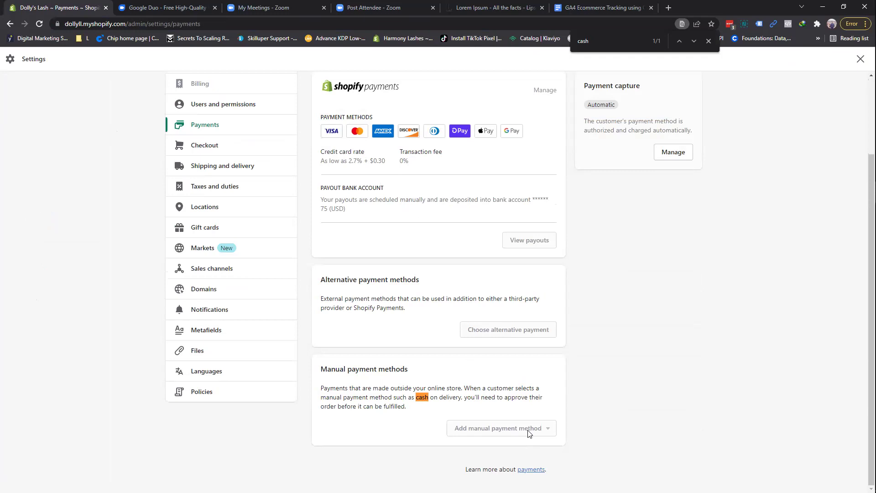
scroll(659, 269, up, 2)
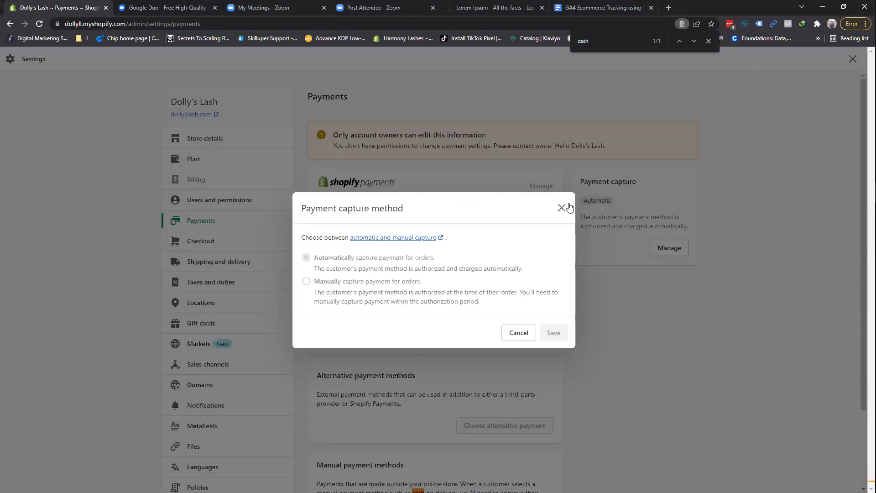
click(706, 266)
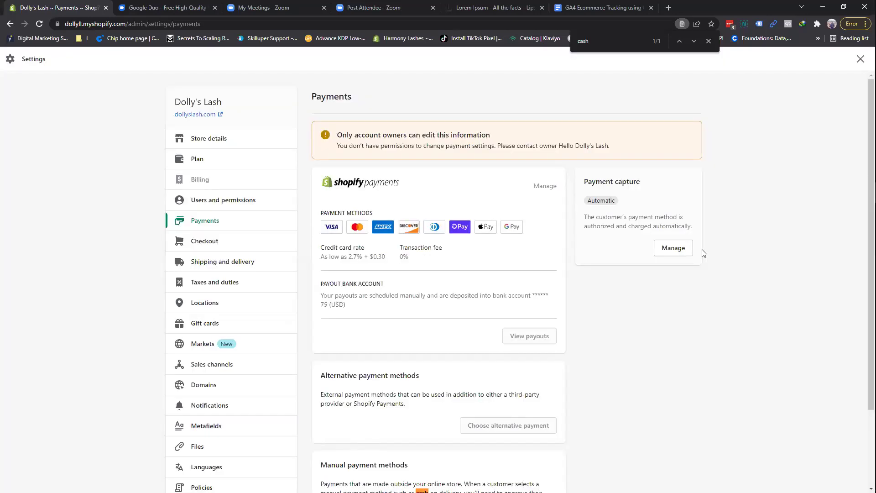
click(708, 40)
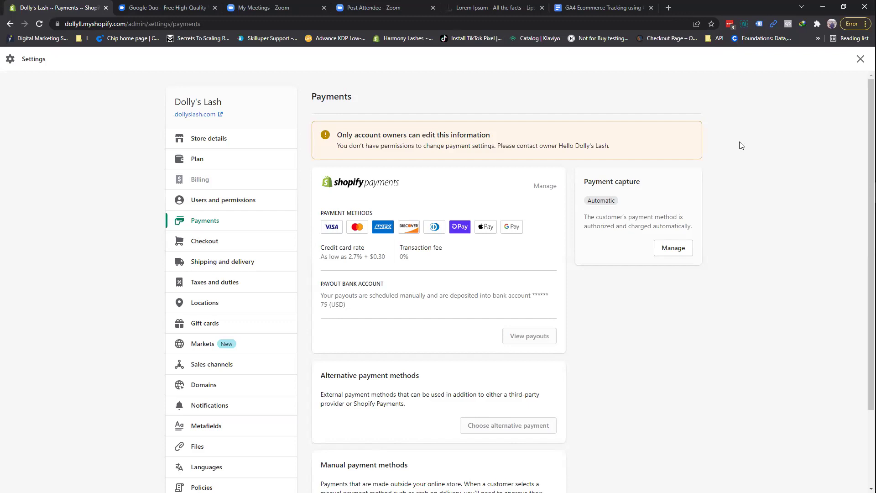
Compare the payment options on the test product's checkout page with the owner-only editing notice in Shopify's Payments settings.
key(alt+Tab)
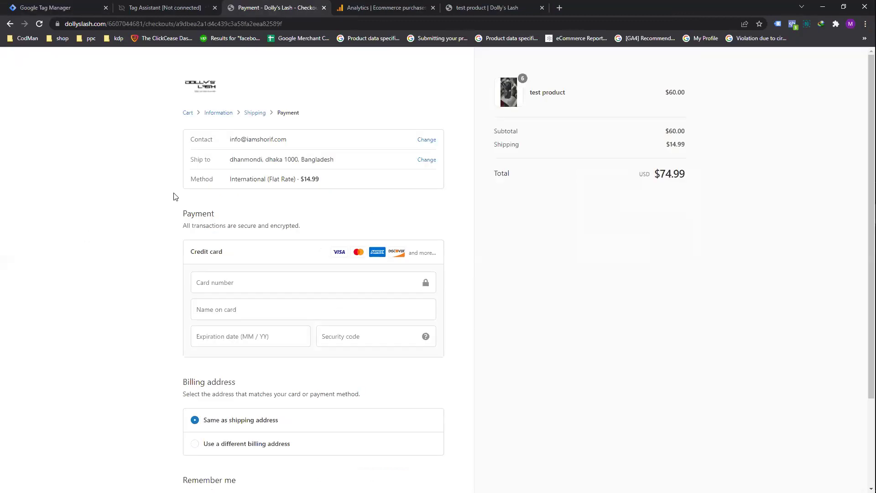
scroll(353, 202, down, 3)
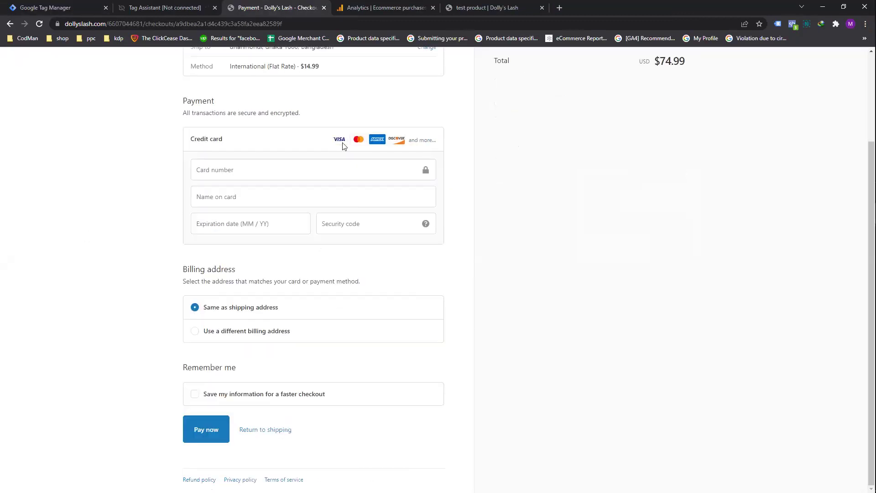
key(alt+Tab)
drag(511, 136, 343, 135)
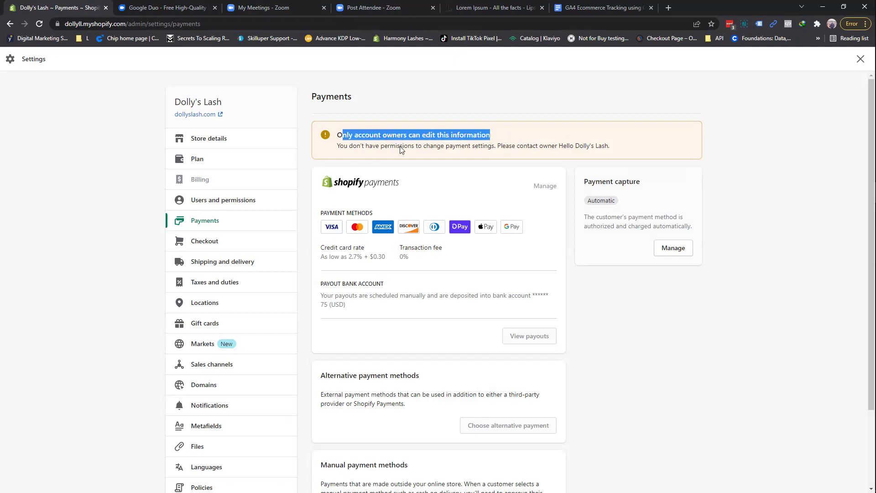
triple_click(581, 144)
click(627, 179)
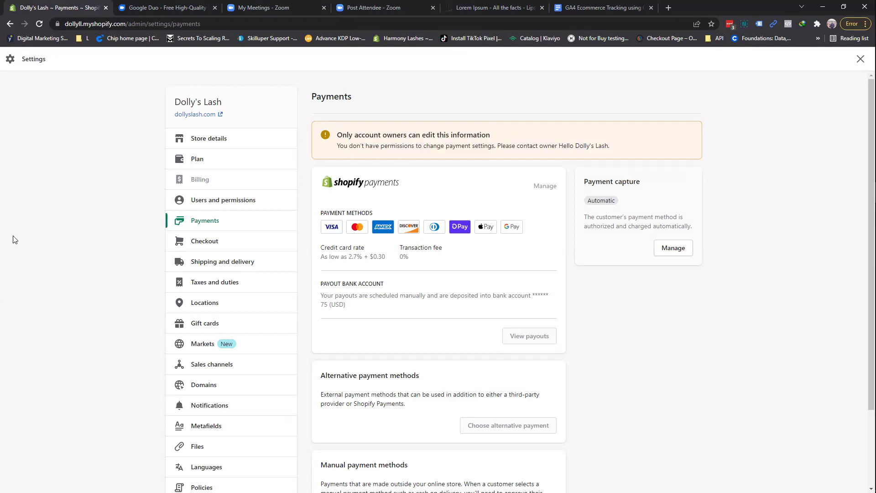
key(alt+Tab)
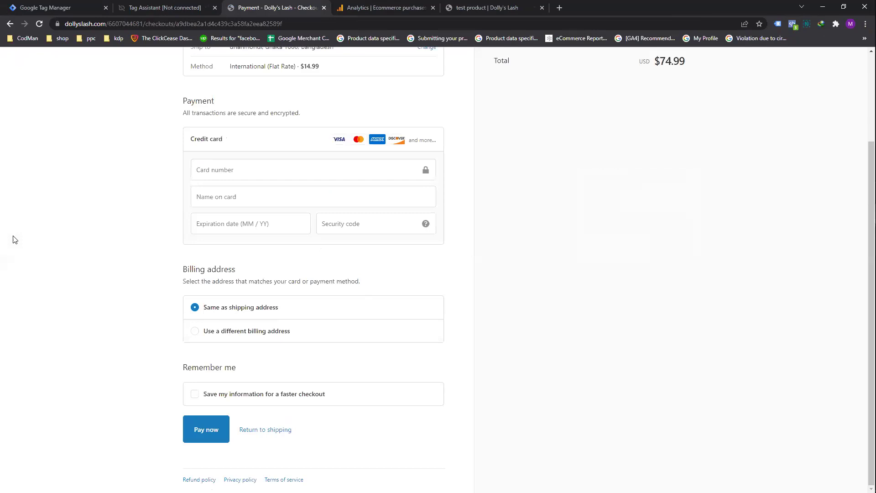
Check the Tag Manager workspace overview and skim the GA4 Ecommerce Tracking setup document in Google Docs.
click(64, 5)
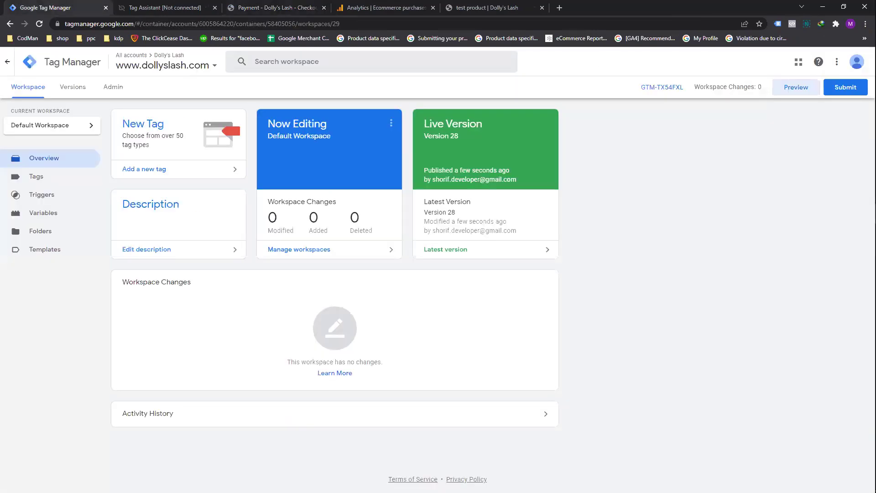
key(alt+Tab)
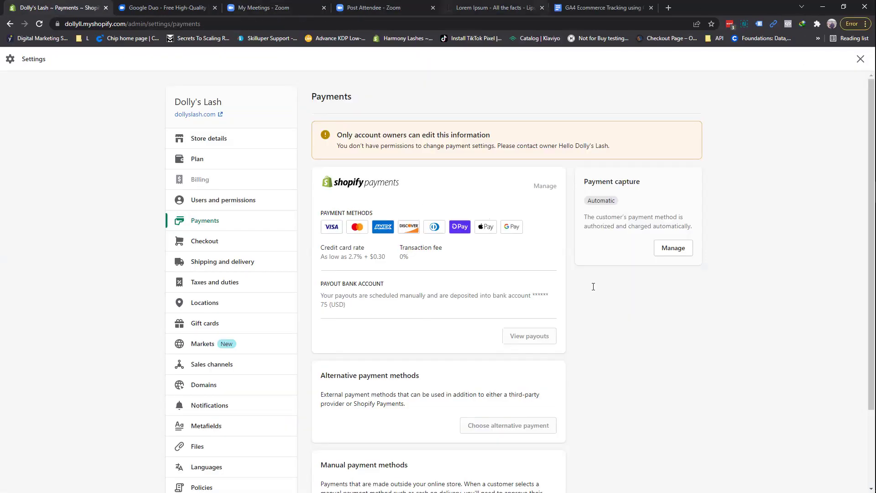
key(ctrl+shift+Tab)
scroll(546, 265, up, 3)
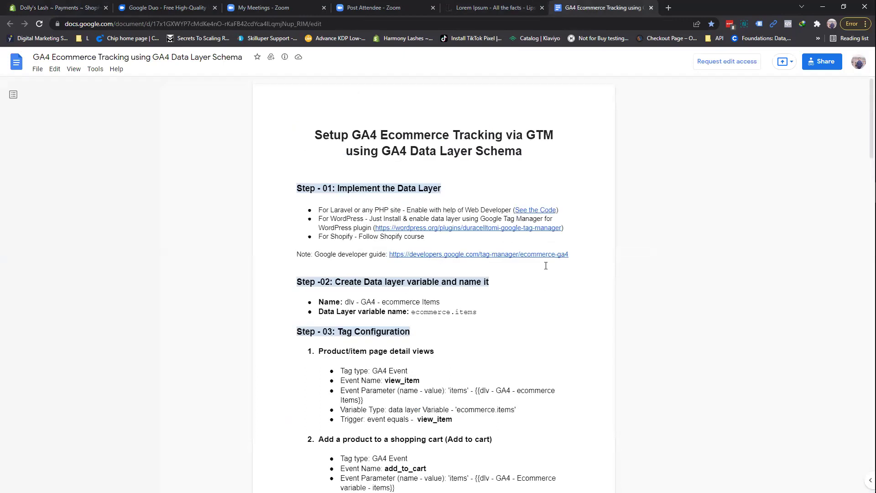
scroll(546, 267, down, 8)
scroll(546, 267, up, 8)
Open the Skilluper course Google Tag Manager for Shopify with 10+ Practical Use Cases and review its curriculum through the Update section.
click(669, 6)
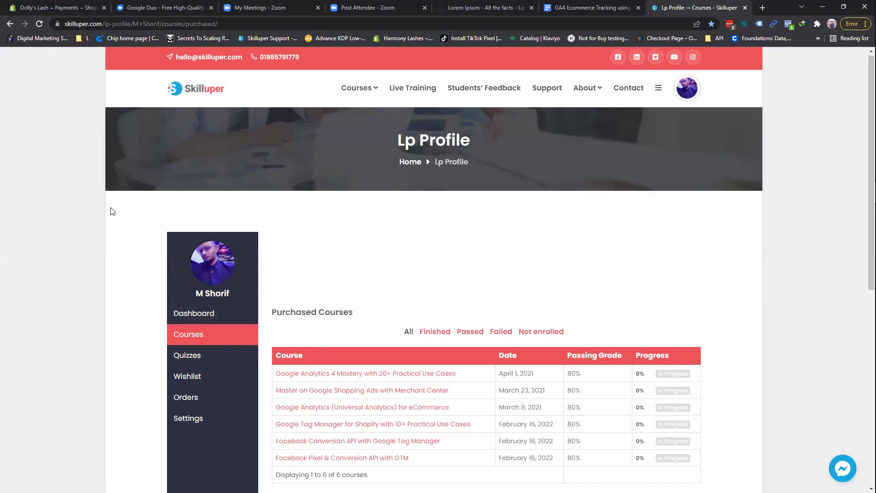
scroll(113, 211, down, 2)
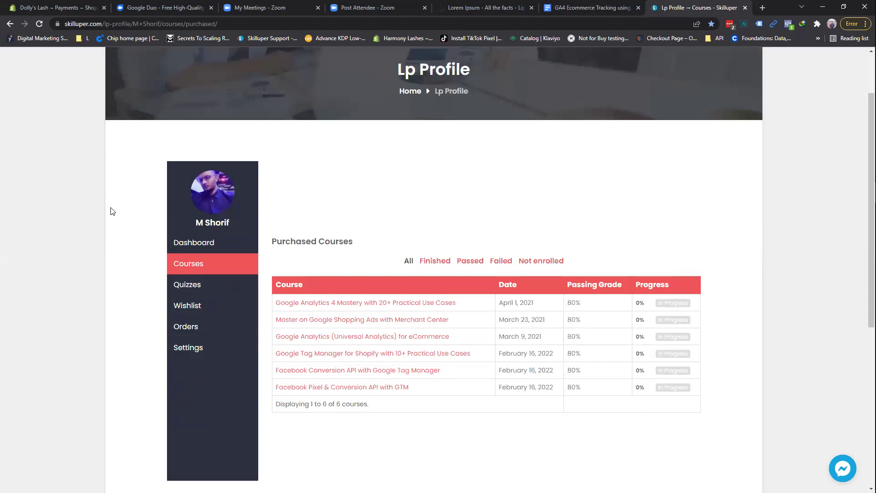
click(395, 358)
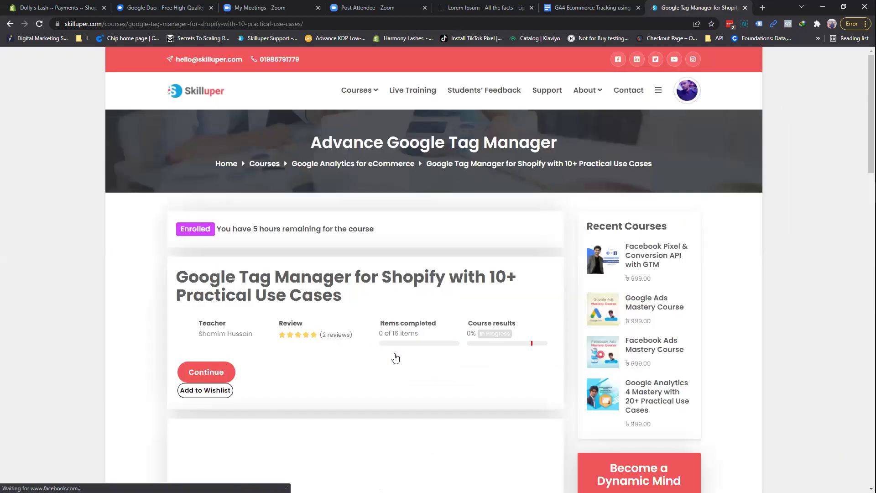
scroll(130, 253, down, 3)
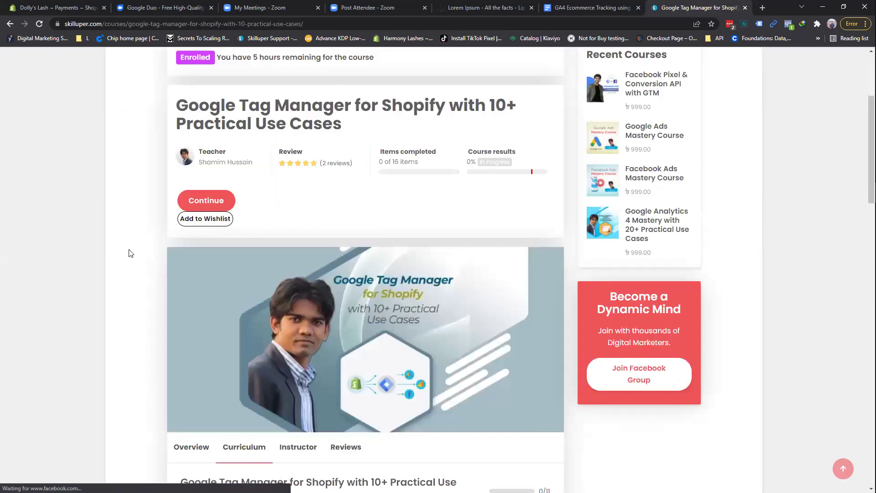
scroll(131, 253, down, 6)
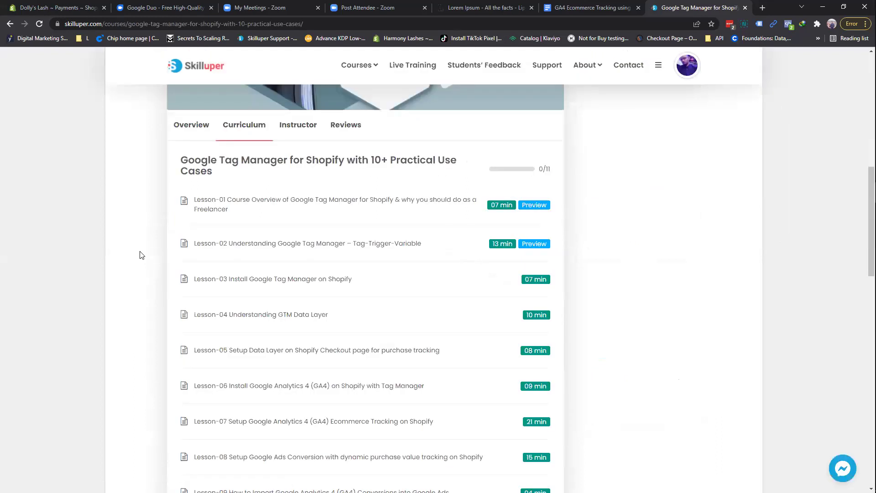
scroll(142, 254, down, 3)
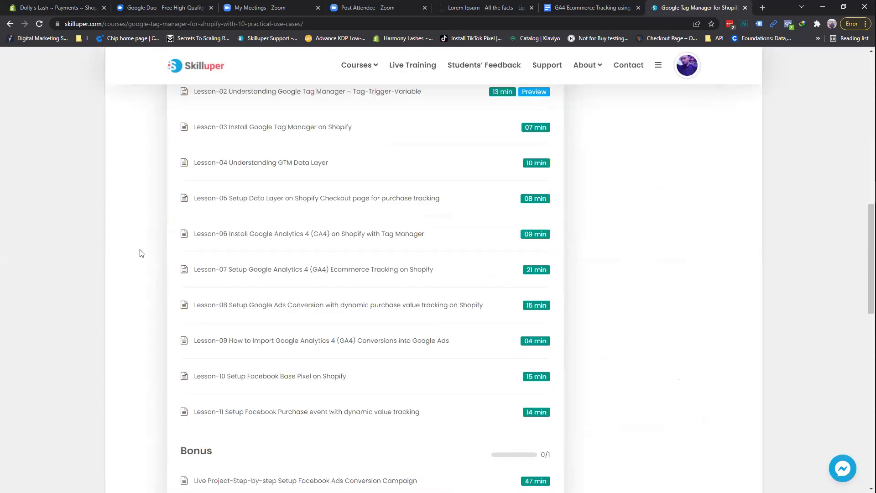
scroll(142, 254, down, 6)
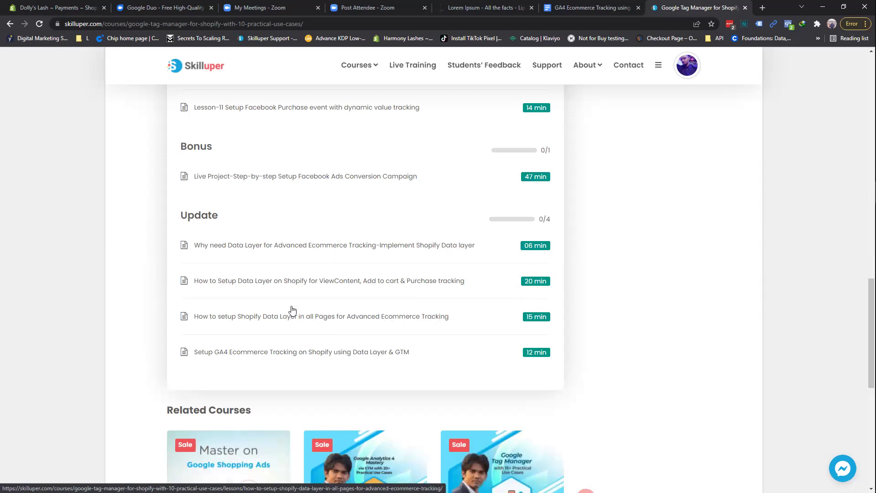
Open the lesson on setting up the Shopify Data Layer in all pages, and revisit the setup document and Shopify Payments settings.
click(270, 249)
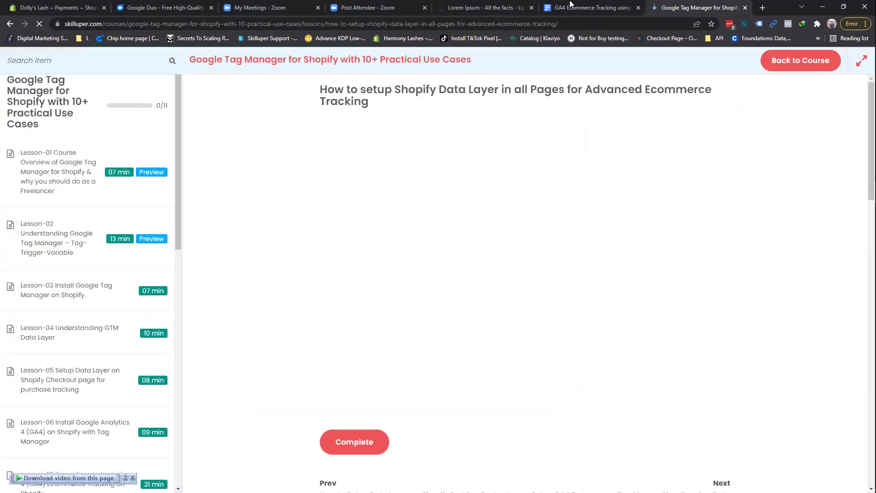
click(583, 6)
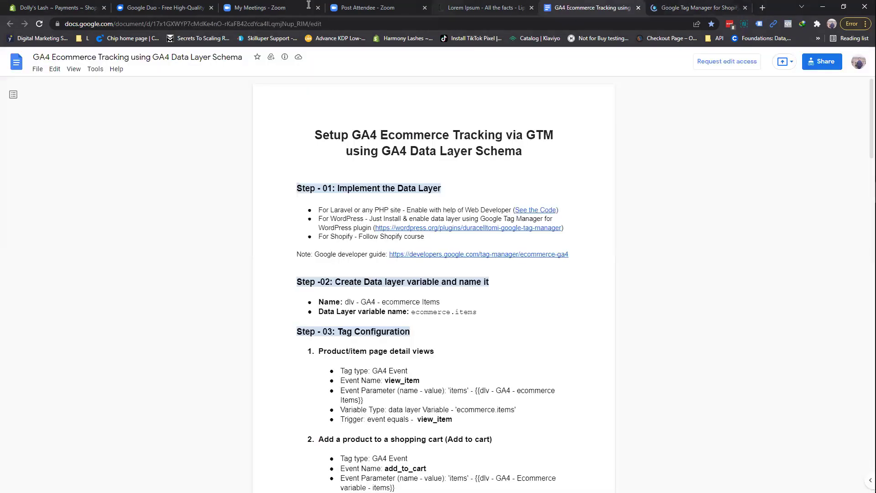
click(85, 5)
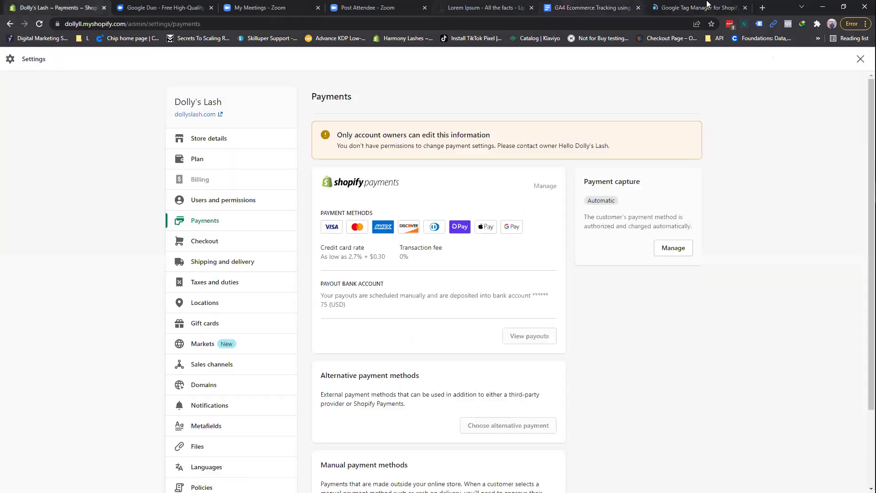
key(ctrl+shift+Tab)
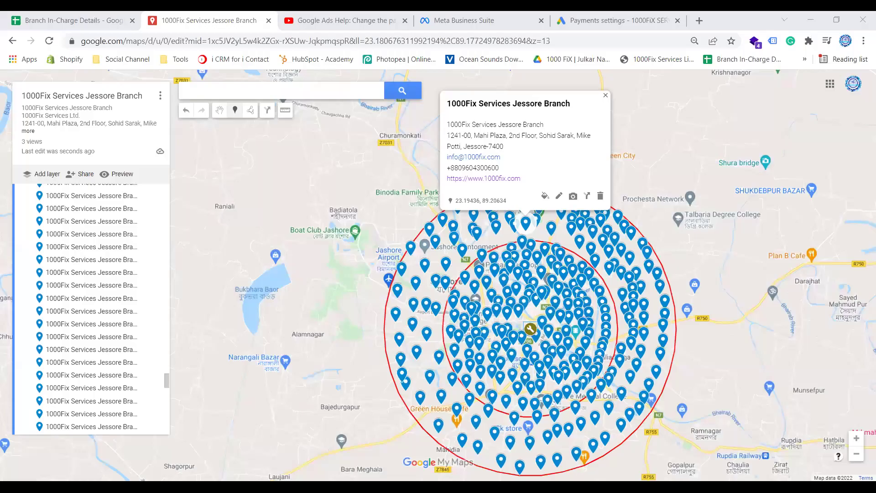
Switch to the 1000FiX Google Ads billing settings and check the primary contact's email under Payments users.
key(ctrl+5)
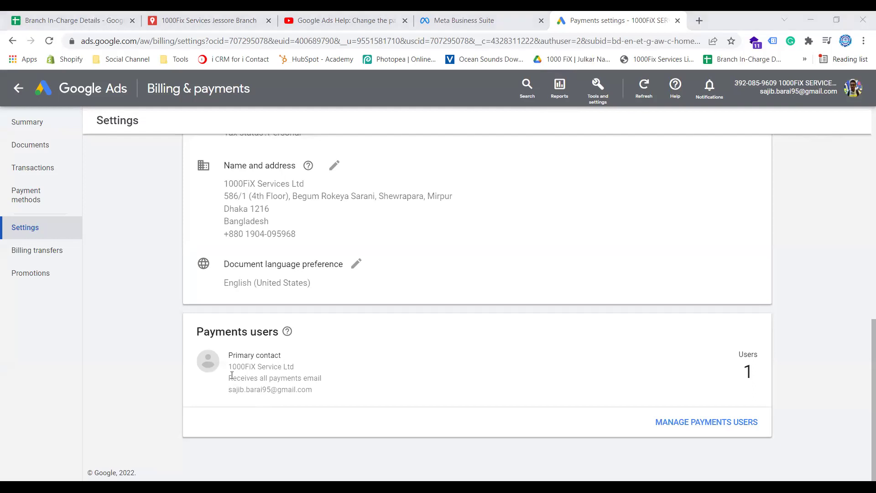
drag(228, 393, 309, 399)
click(310, 391)
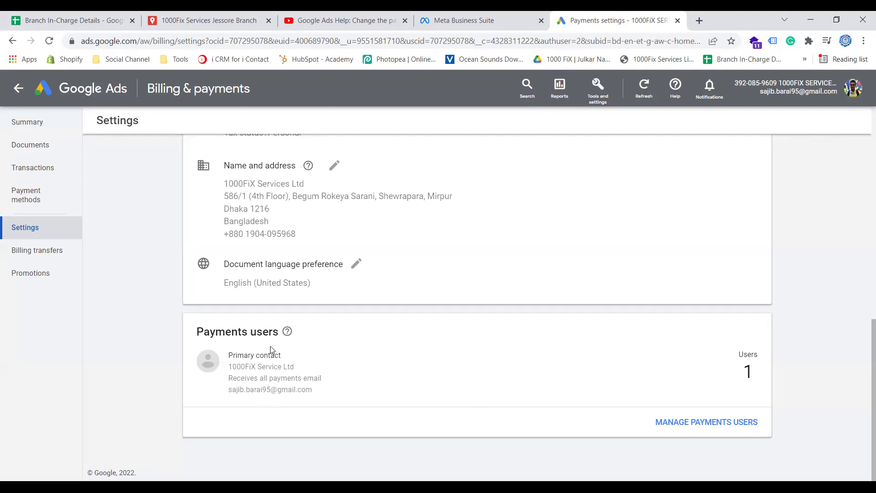
Open payments user management and expand the primary contact to review its contact details, permissions and email preferences.
click(723, 422)
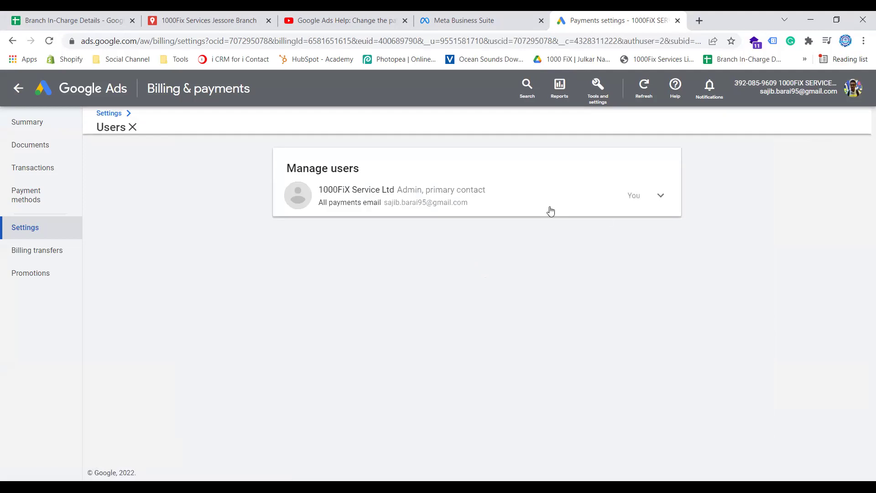
click(659, 198)
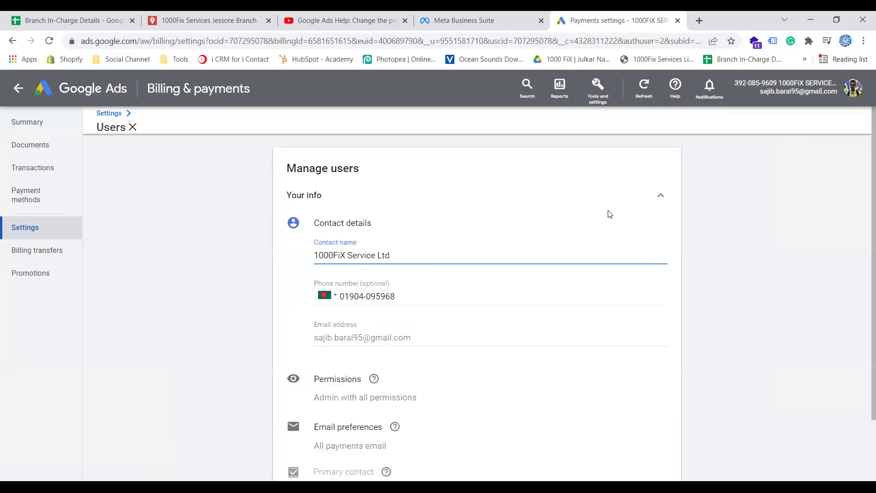
scroll(609, 214, down, 2)
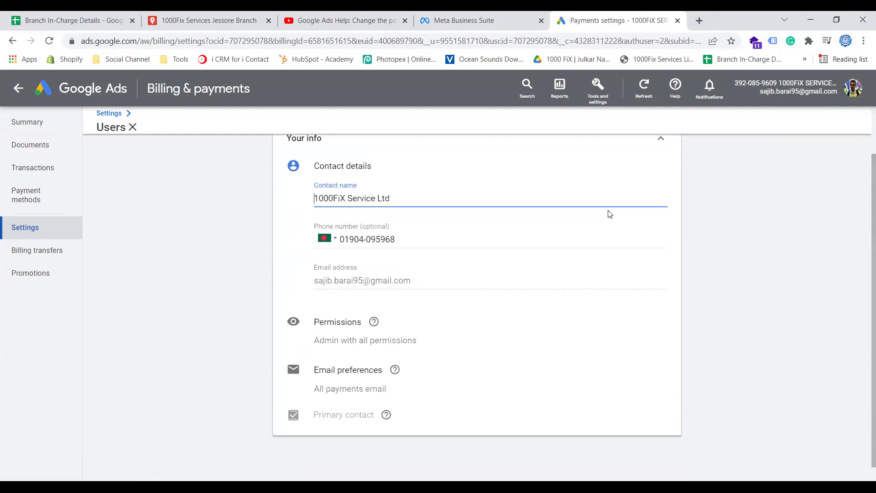
key(Tab)
key(Left)
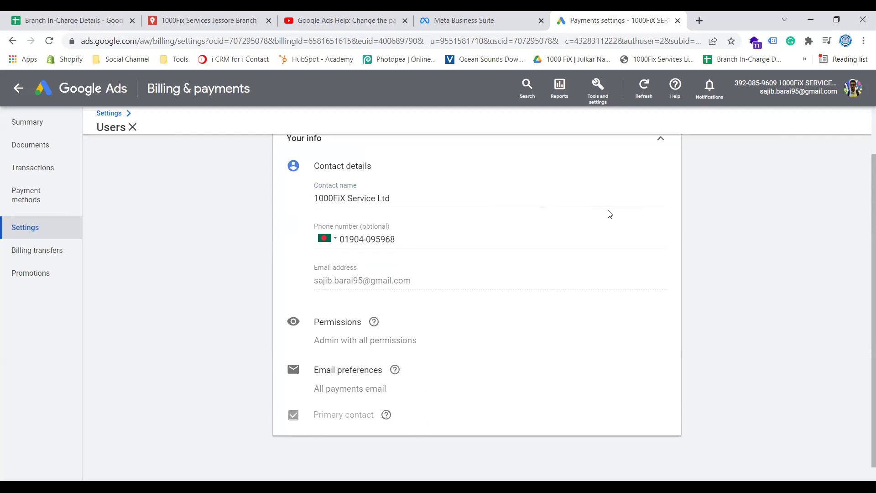
Search Google for google ads in a new tab, open the official site and sign in to the 1000FiX SERVICE LTD account.
scroll(609, 214, up, 1)
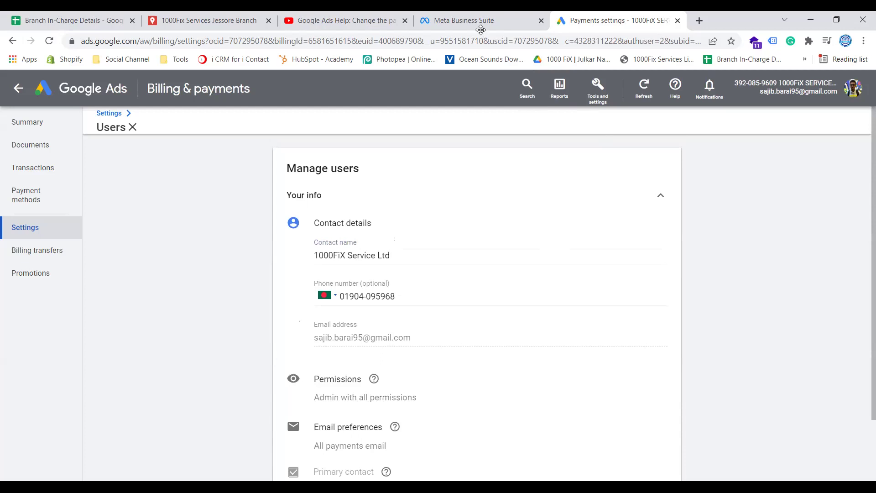
click(698, 20)
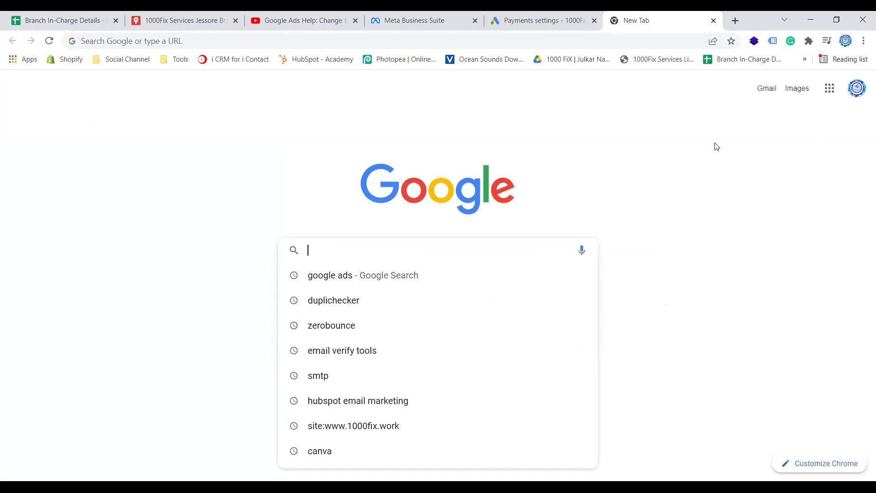
key(Down)
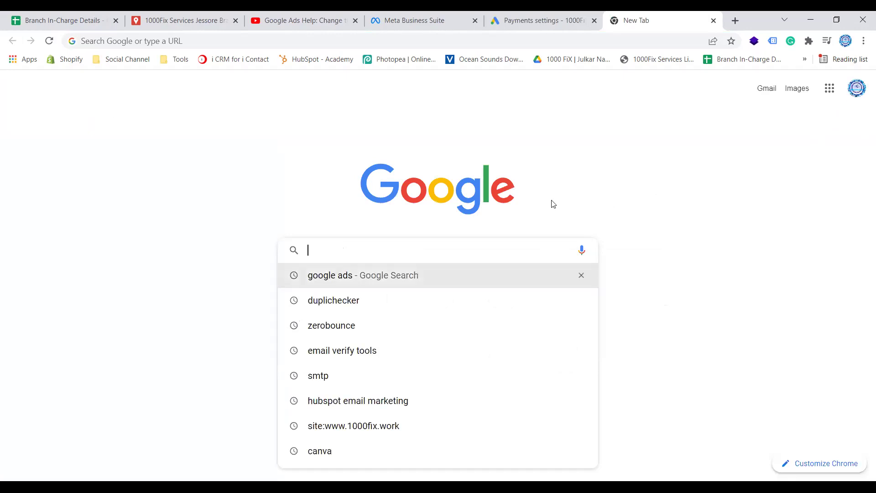
key(Return)
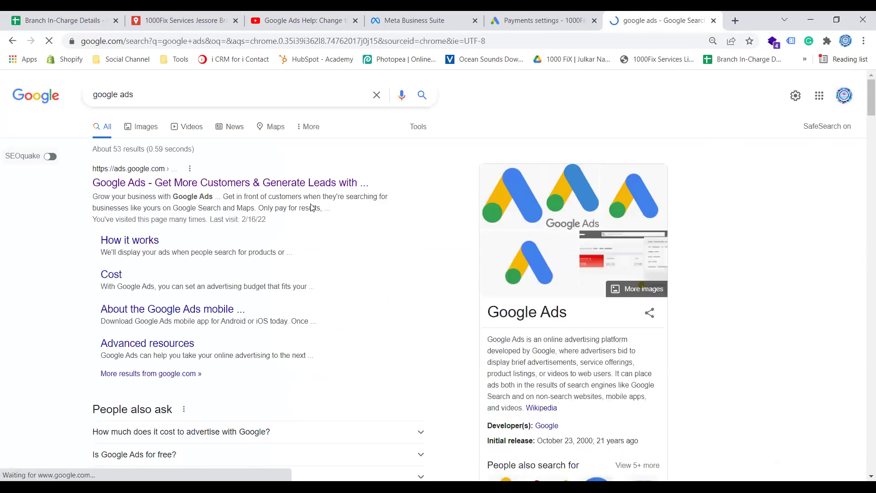
scroll(153, 217, down, 1)
scroll(152, 217, down, 2)
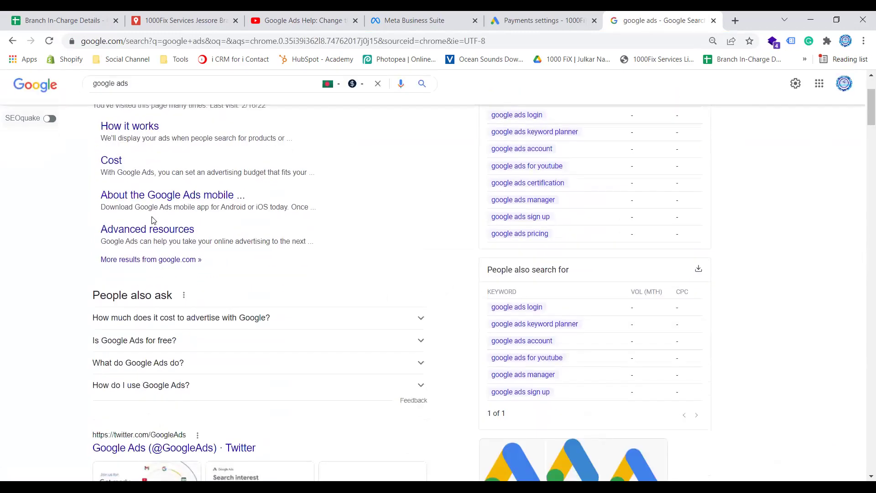
scroll(153, 217, up, 3)
click(145, 184)
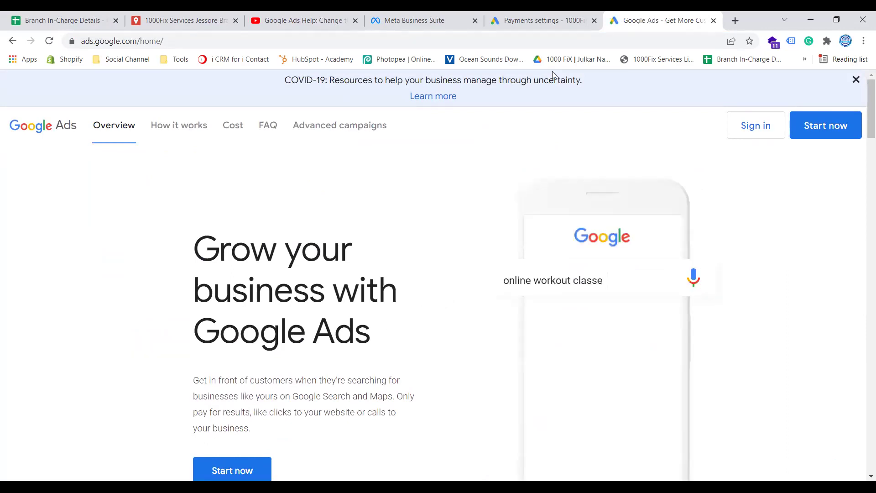
click(759, 127)
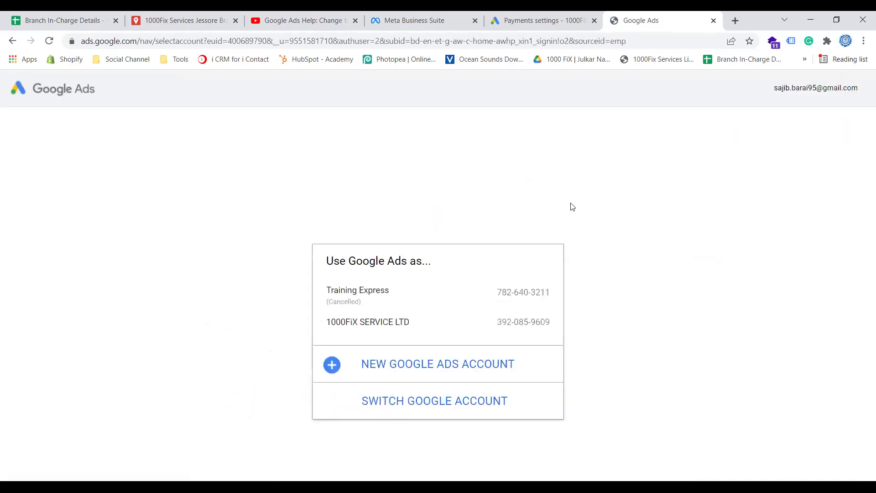
click(400, 330)
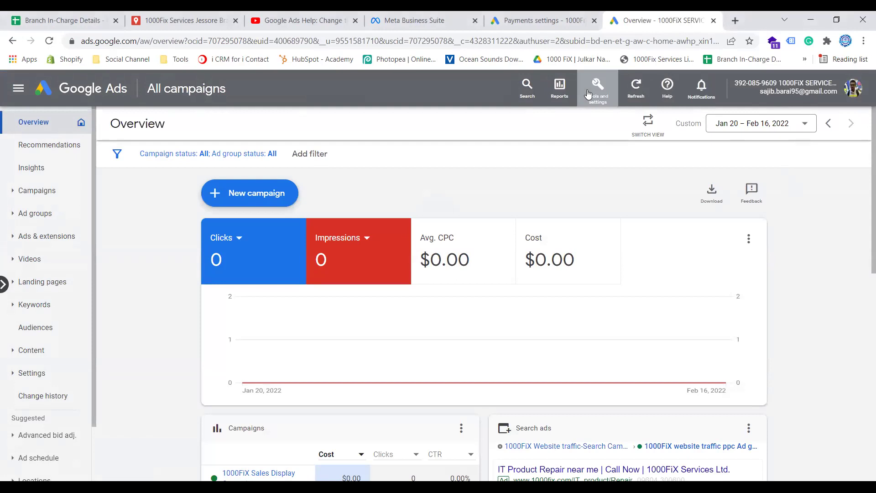
Open the account's billing transactions and go on to its payment methods.
click(594, 92)
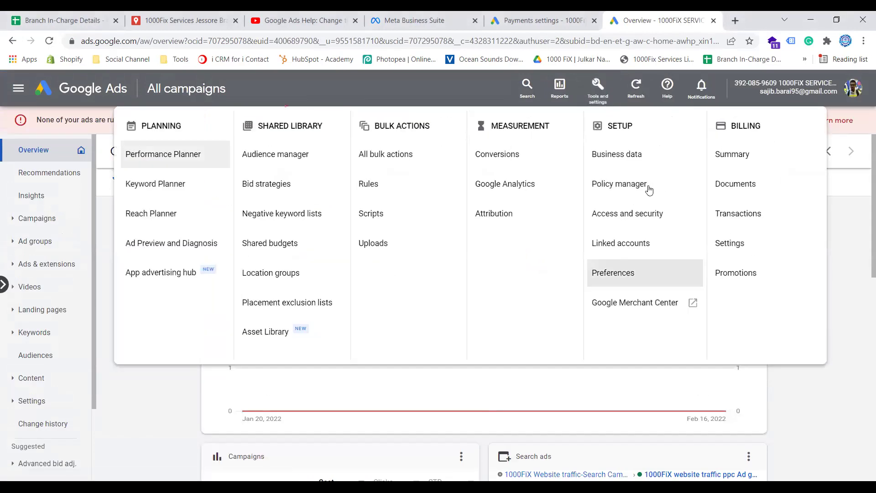
click(736, 212)
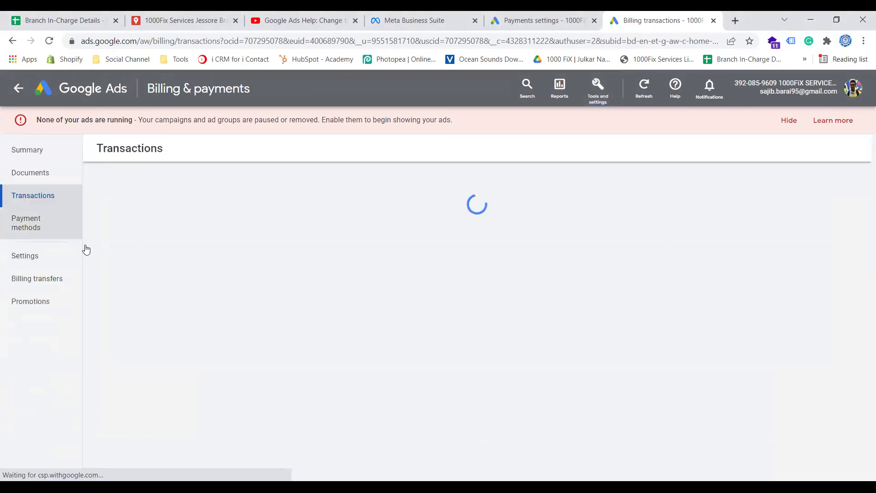
click(38, 226)
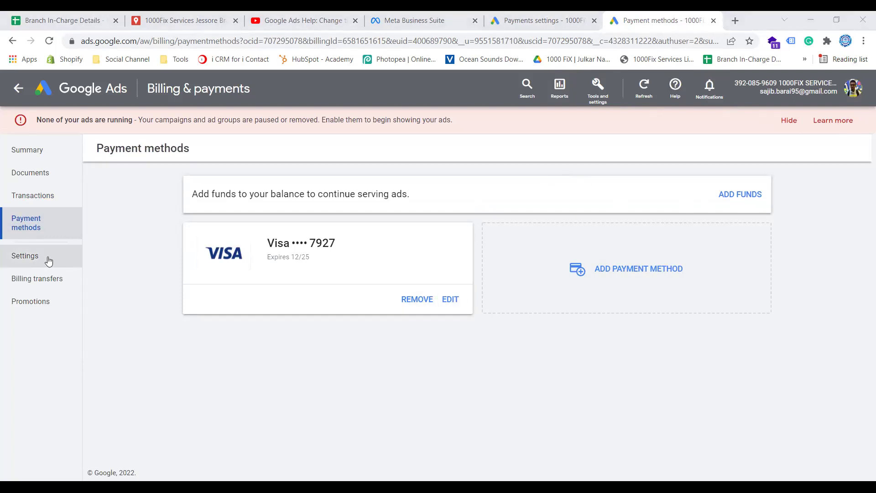
Open the billing settings and review the payments account, payments profile and payments users sections.
click(30, 266)
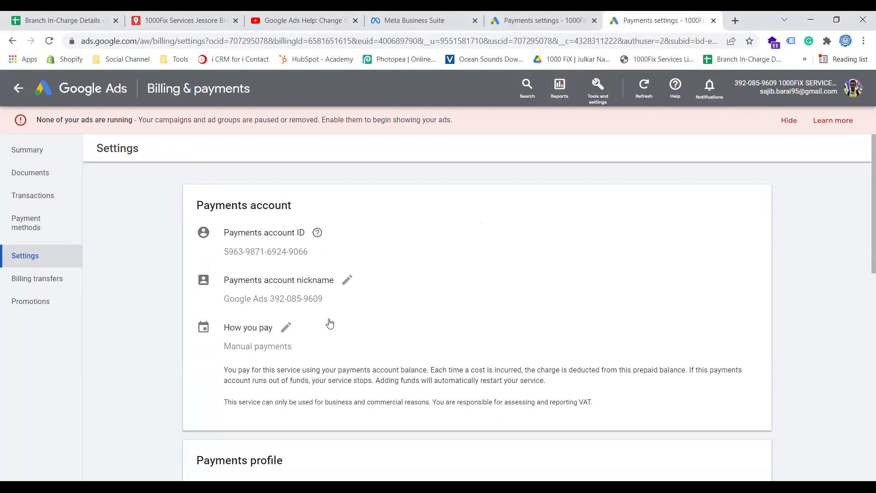
scroll(330, 323, down, 5)
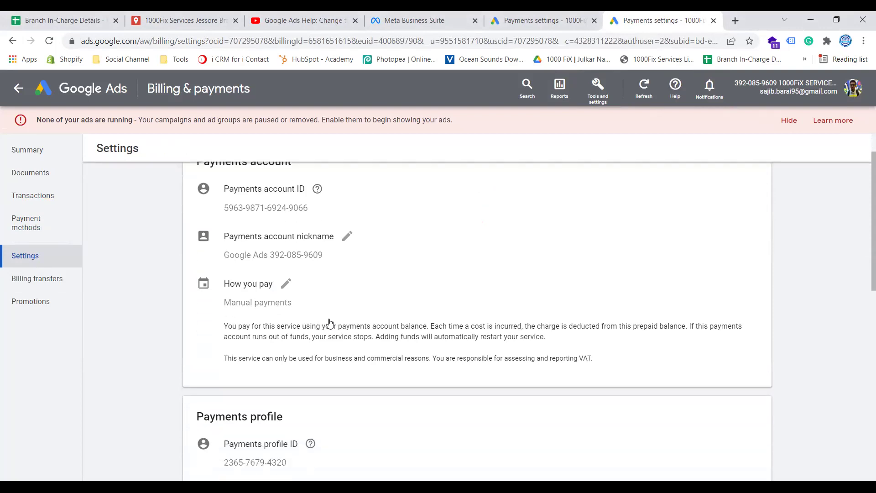
scroll(330, 324, down, 1)
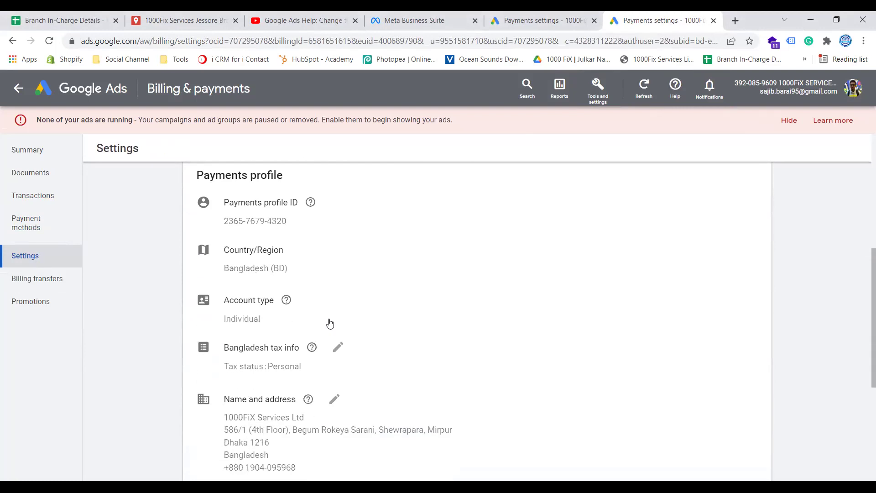
scroll(330, 324, down, 1)
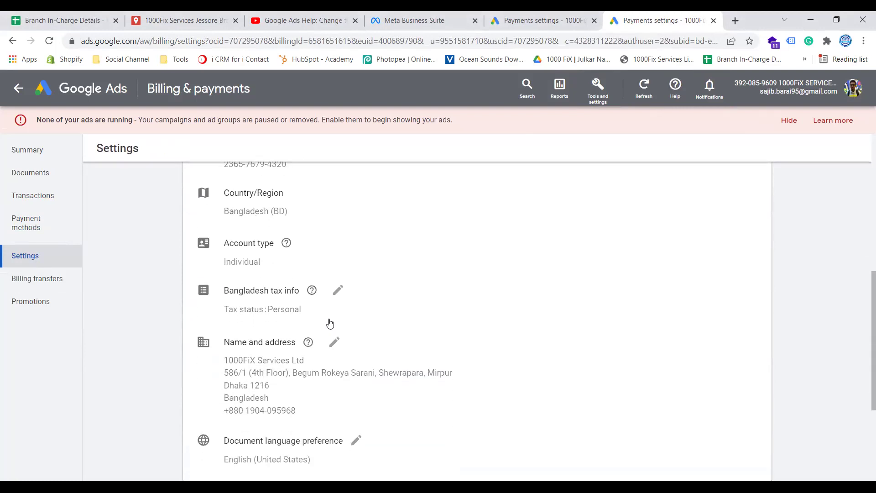
scroll(330, 323, up, 1)
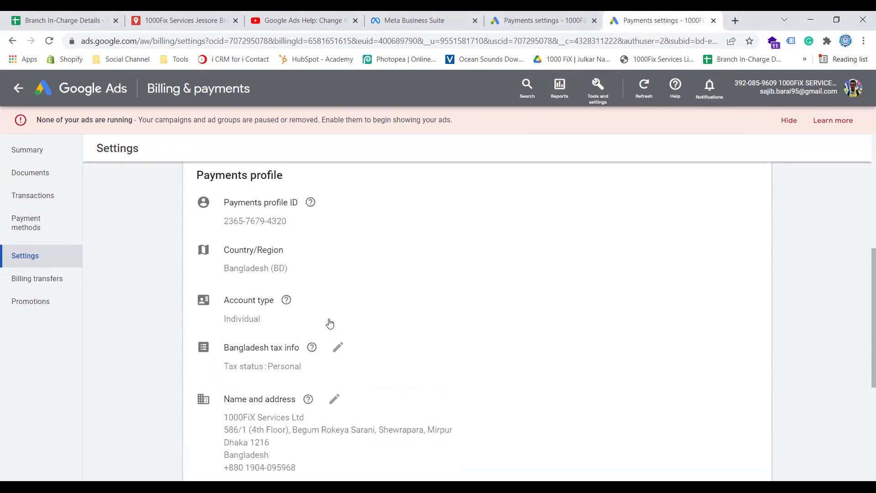
scroll(330, 323, down, 2)
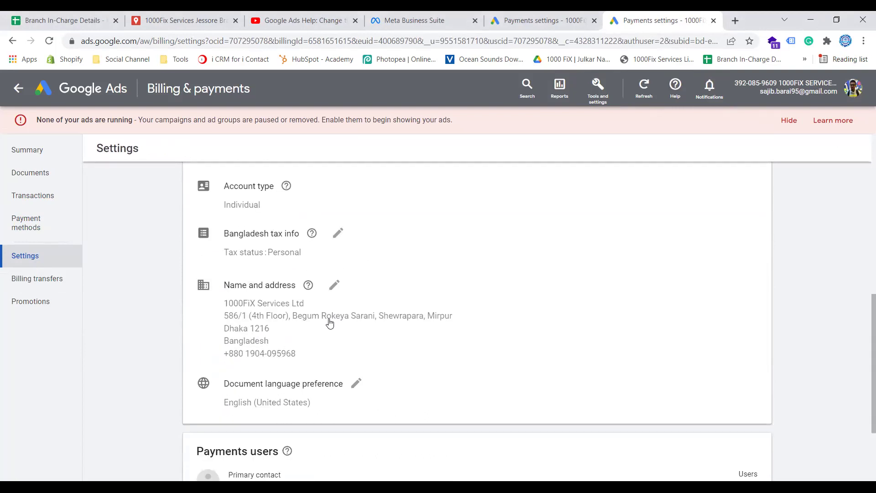
scroll(330, 324, down, 2)
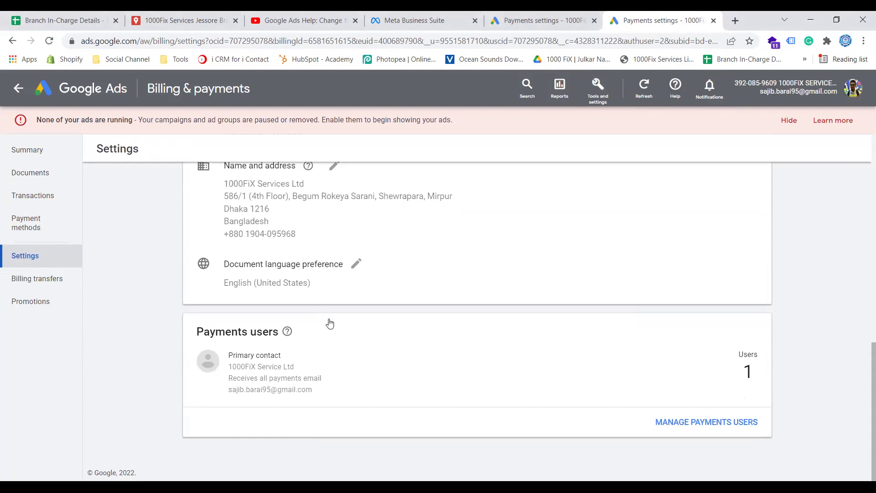
Open payments user management, open the primary contact's details for editing and highlight the email address.
click(705, 423)
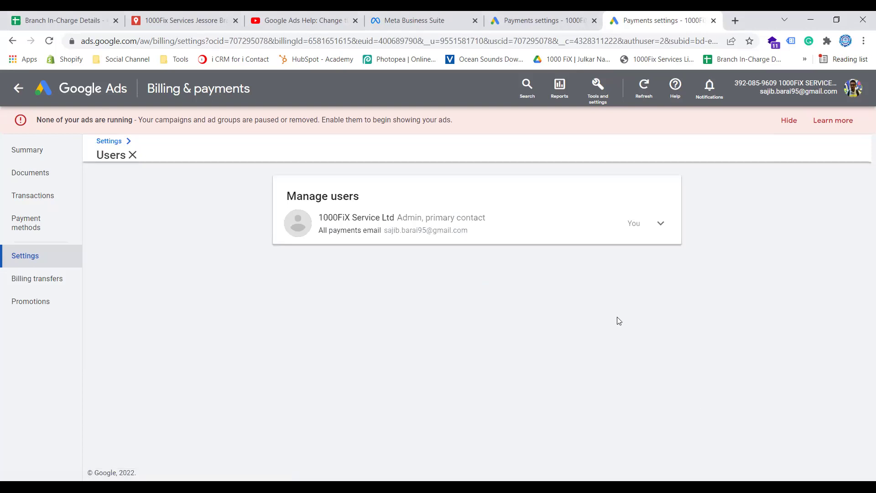
click(663, 224)
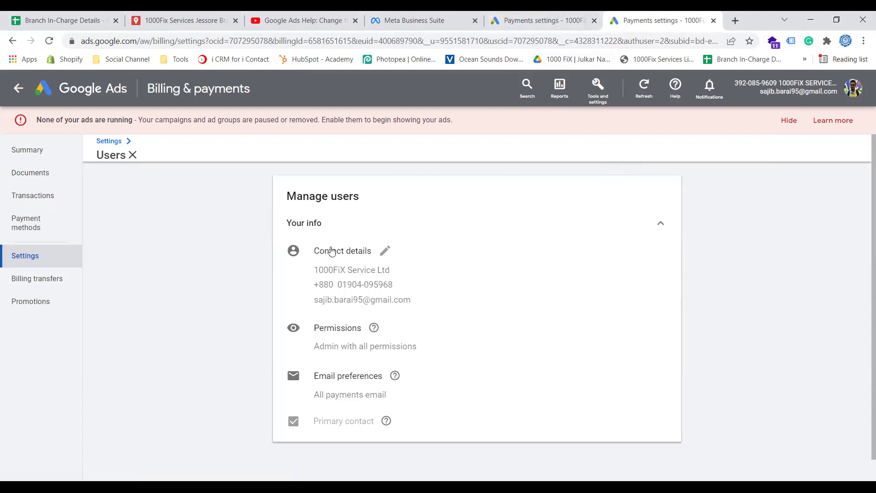
click(384, 250)
drag(413, 365, 309, 364)
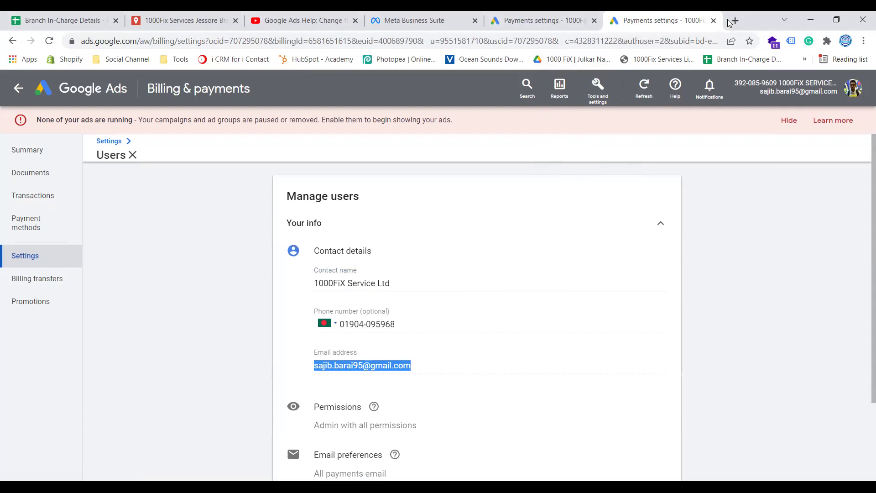
In the earlier payments settings tab, switch to the 1000FiX Services Ltd. Google account and open the 1000FiX SERVICE LTD ads account.
click(601, 22)
click(852, 89)
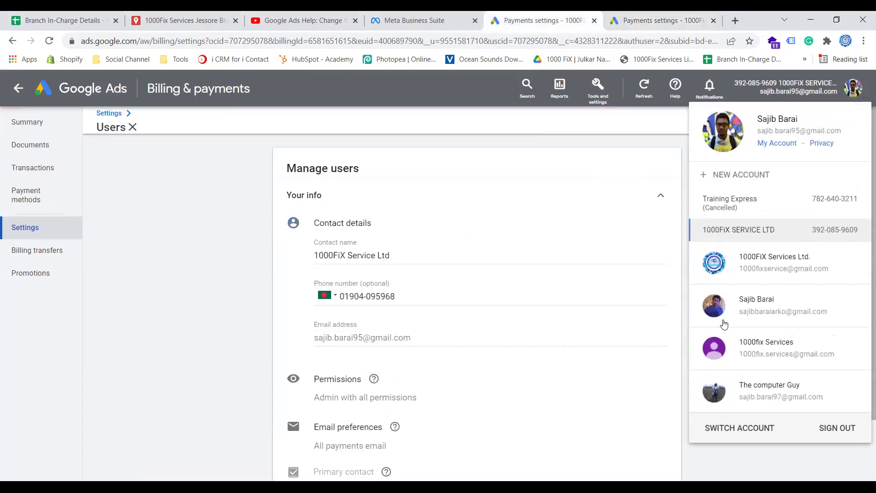
click(769, 263)
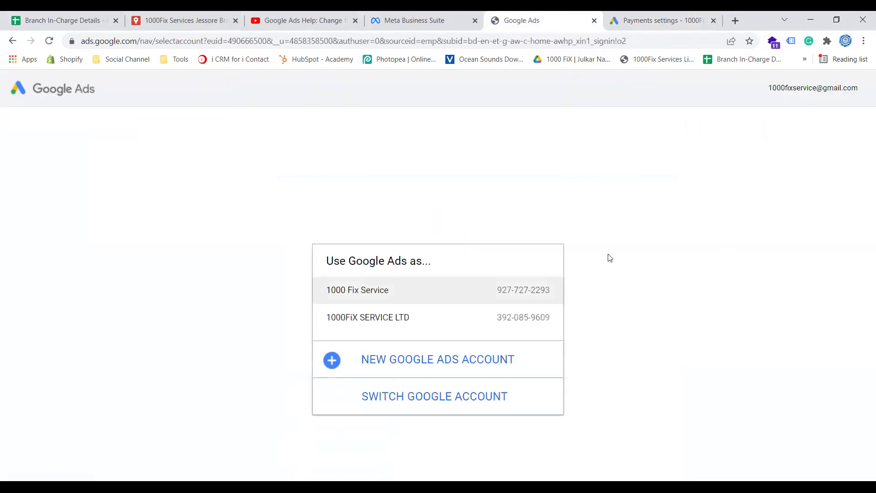
key(Down)
key(Return)
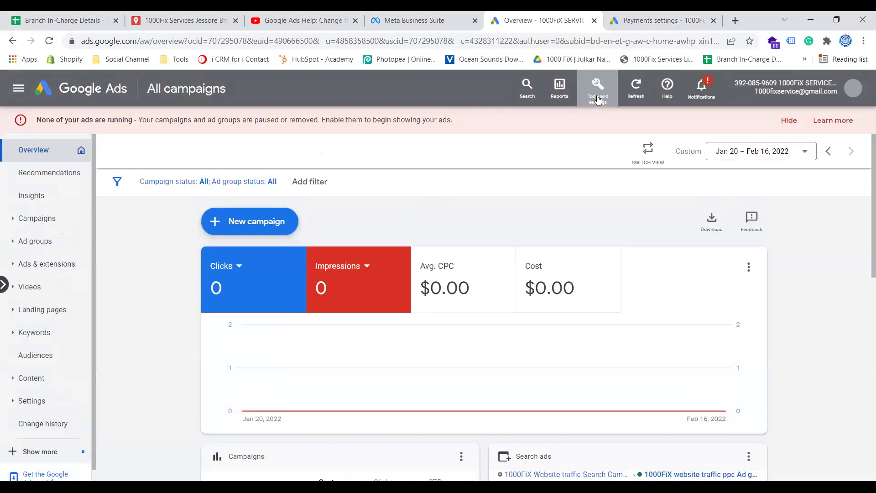
Go through billing transactions to the payment methods under this login and highlight the signed-in email address.
click(598, 99)
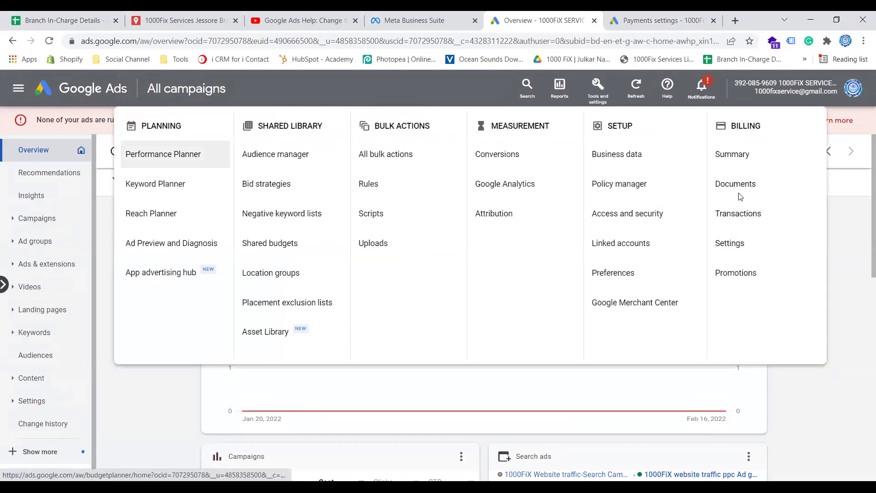
click(737, 221)
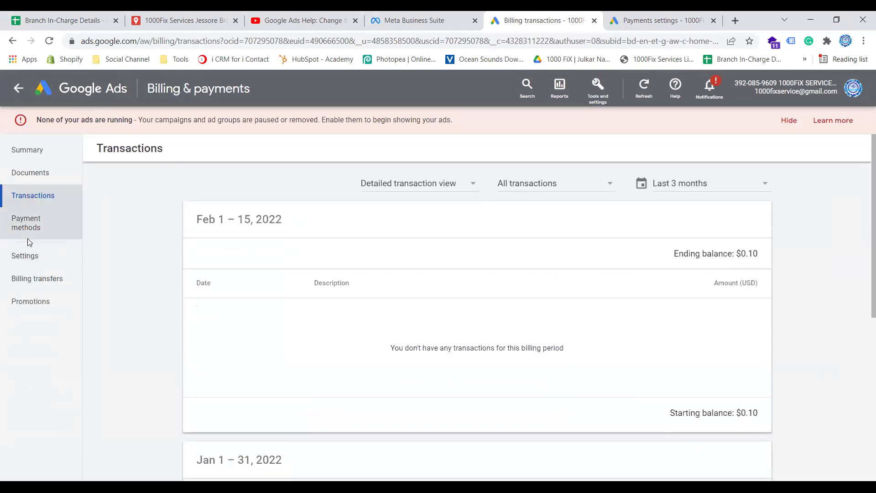
click(30, 227)
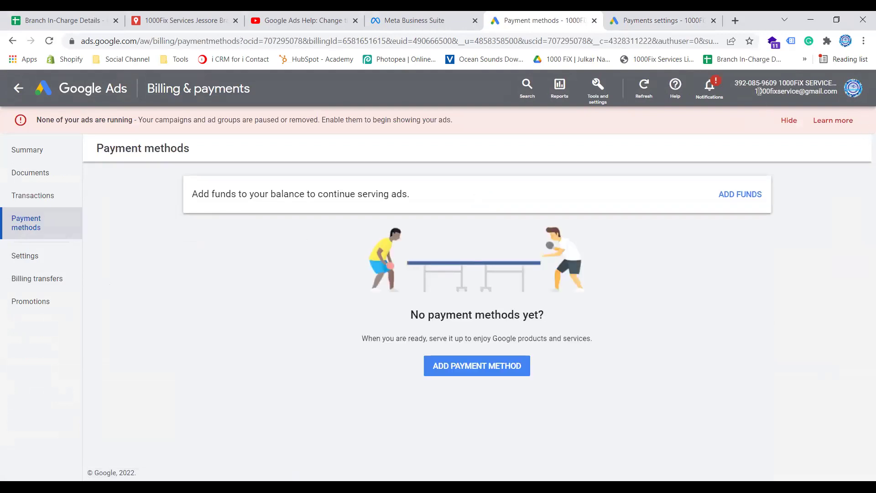
drag(756, 91, 833, 92)
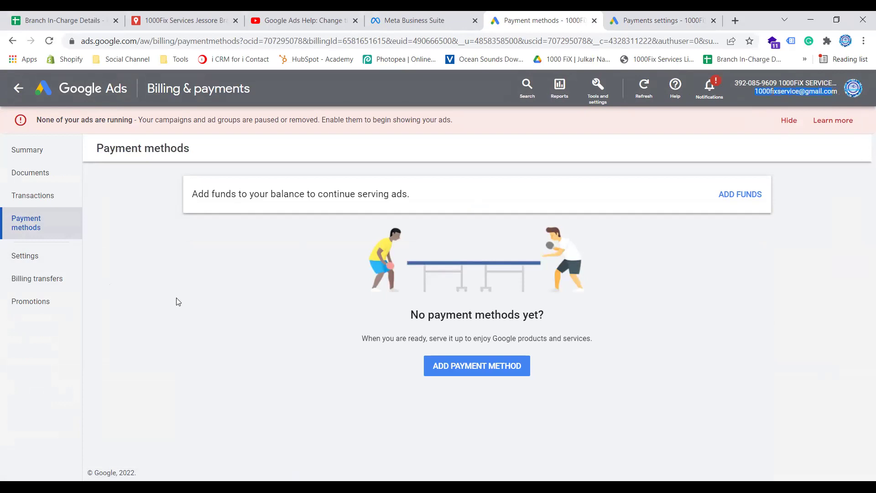
Try to add funds to the balance, and open the dialog's Learn more help article in a separate tab.
click(739, 195)
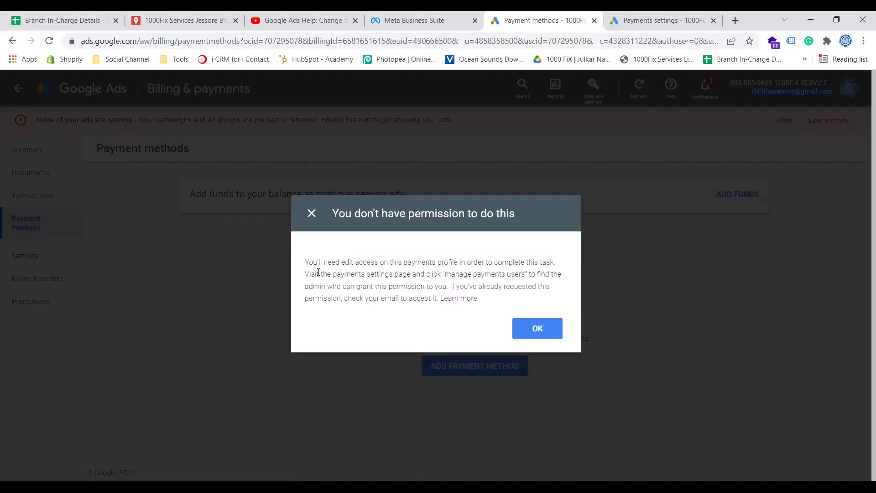
drag(304, 262, 436, 299)
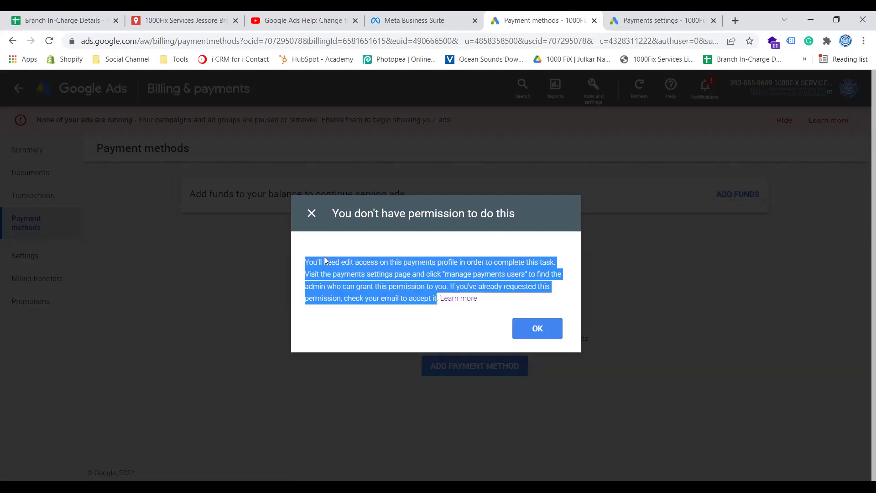
key(Return)
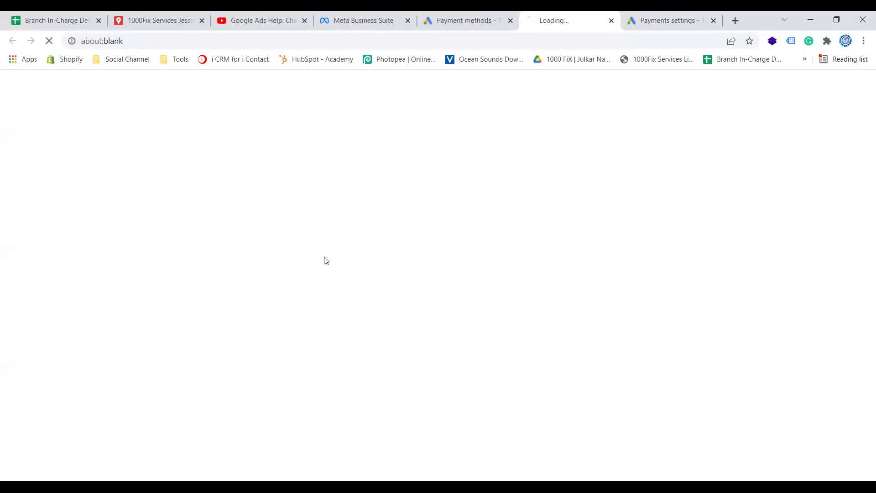
click(482, 23)
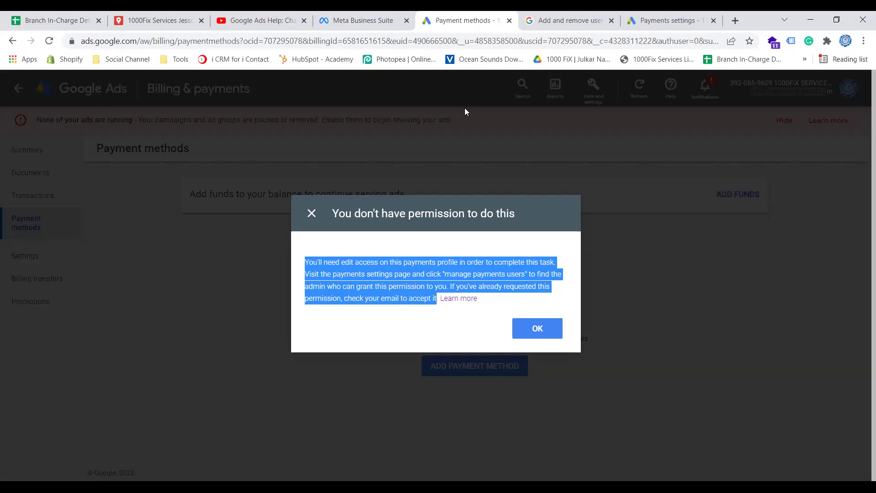
Check the signed-in email address in the other login's payments users tab, and return to the payment methods tab.
click(665, 20)
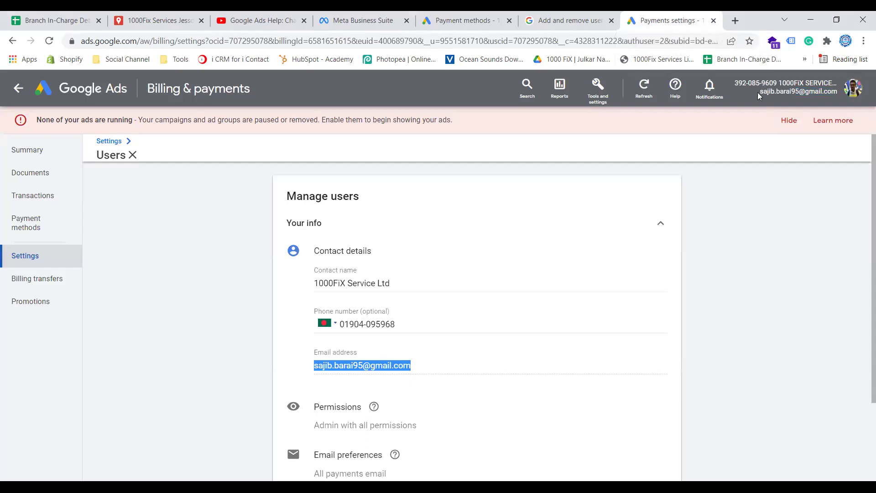
drag(760, 91, 838, 89)
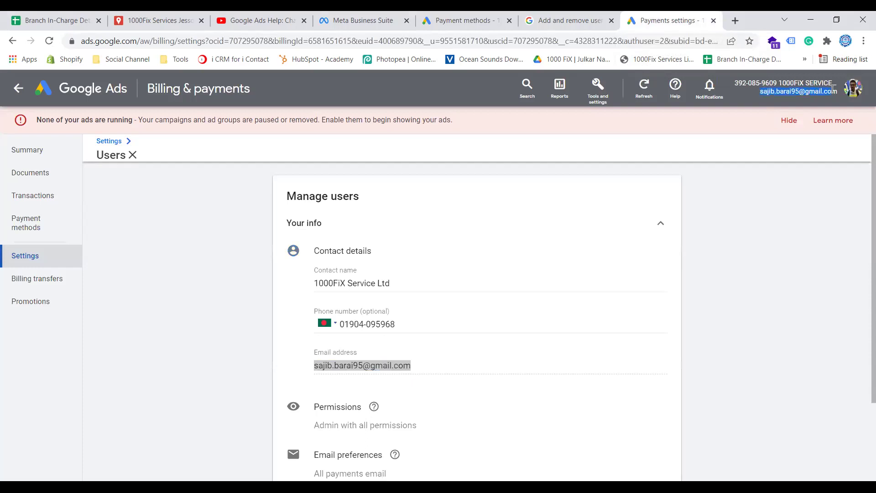
click(474, 23)
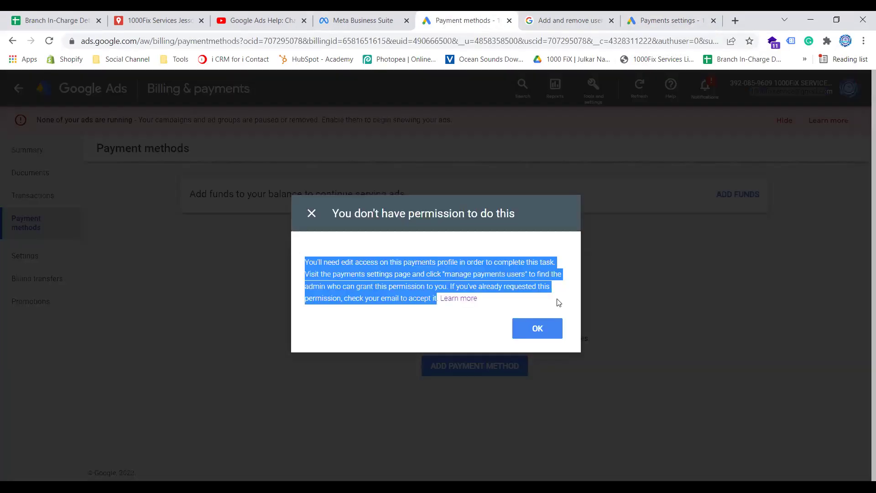
Dismiss the permission dialog, highlight the signed-in email address, and compare it with the login in the payments users tab before returning to payment methods.
click(542, 331)
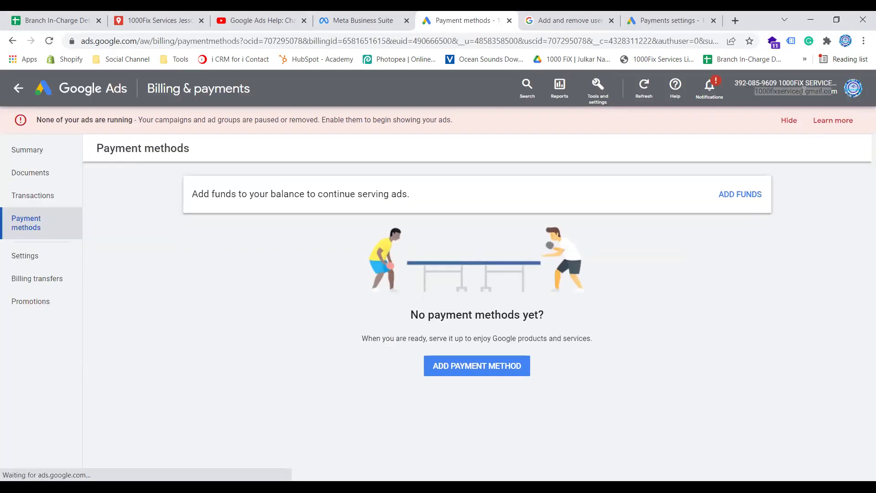
drag(757, 92, 821, 94)
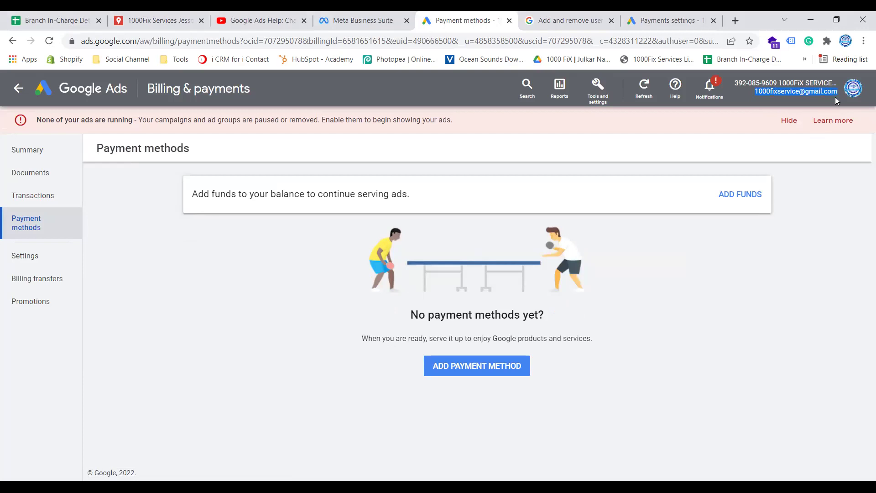
click(671, 20)
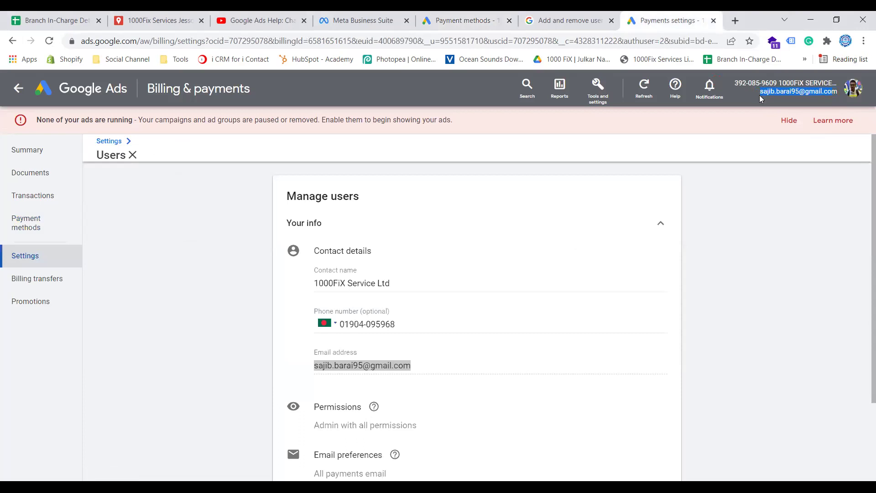
click(477, 24)
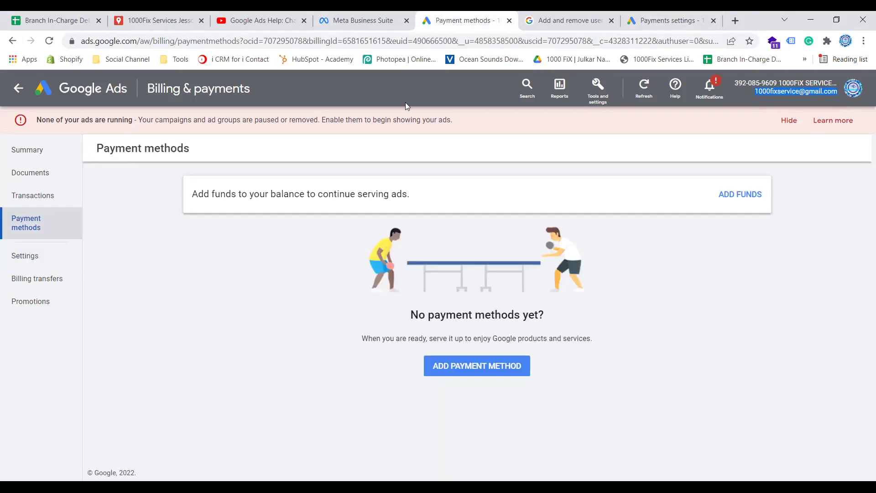
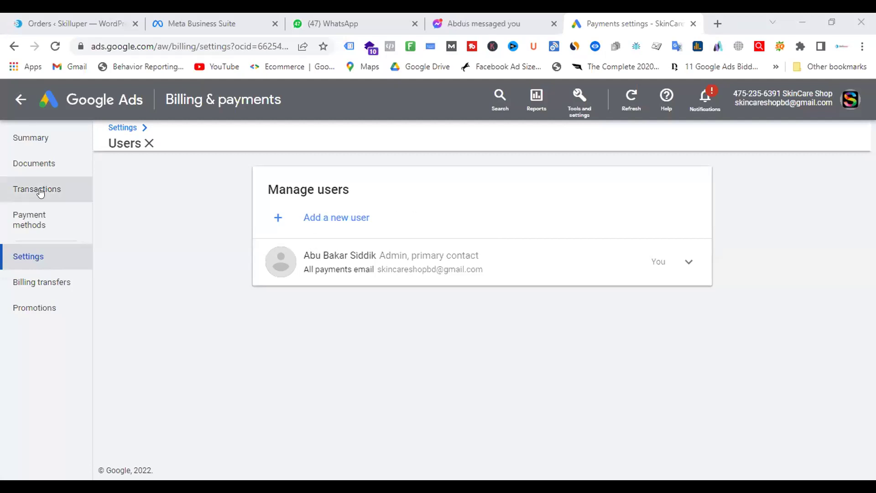
Open the SkinCare Shop account's billing summary and review its balance, transactions, payment method and settings sections.
click(35, 138)
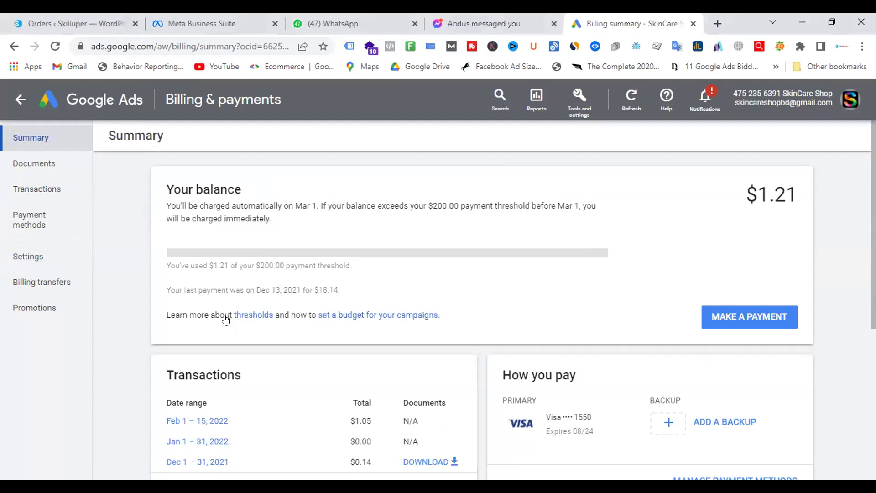
scroll(402, 272, down, 5)
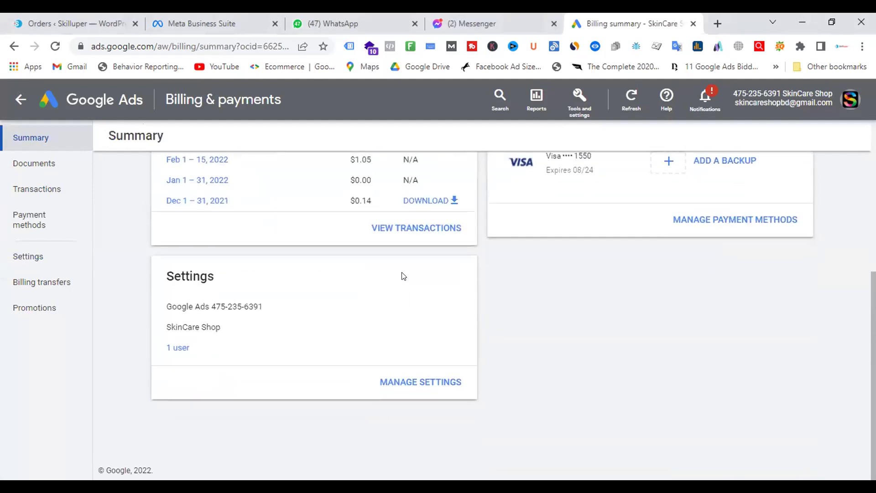
scroll(404, 276, up, 6)
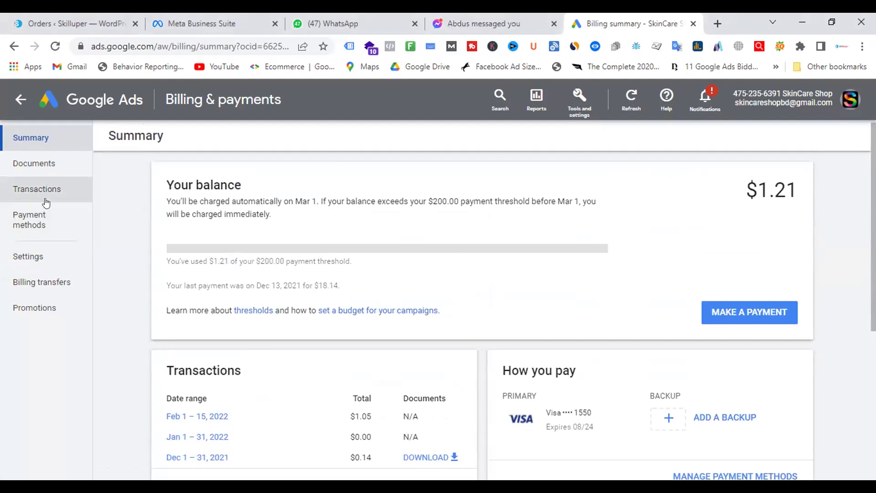
Open the SkinCare Shop billing settings and highlight the account type in the payments profile.
click(43, 254)
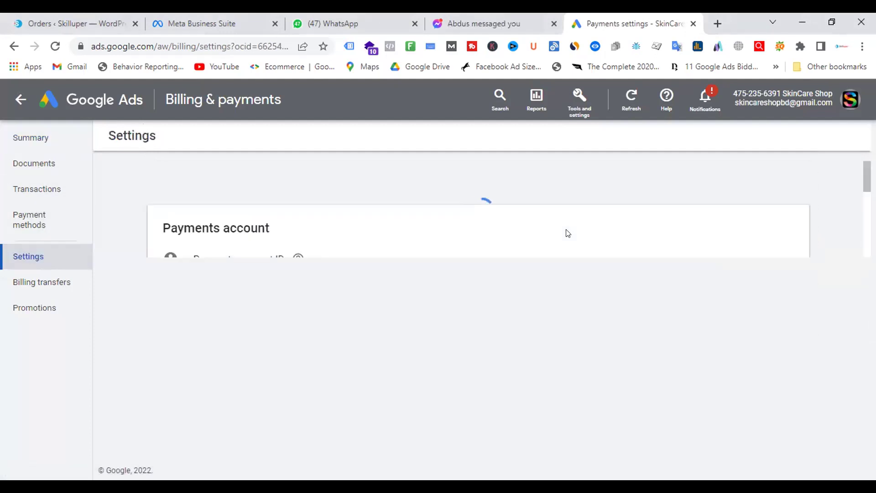
scroll(453, 266, down, 5)
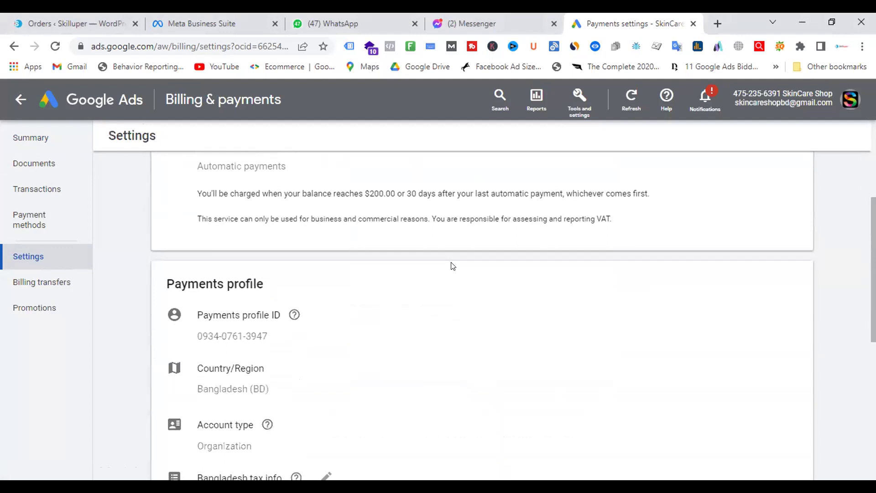
scroll(453, 266, down, 1)
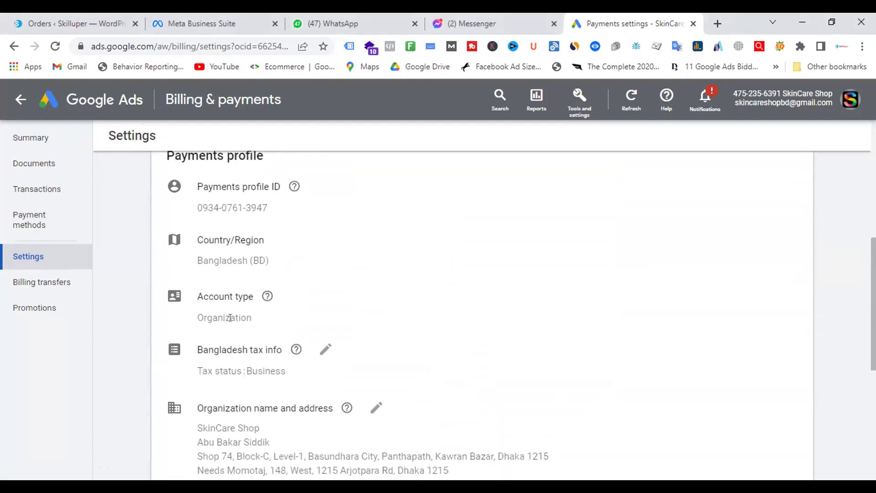
drag(194, 315, 289, 315)
click(192, 326)
double_click(229, 317)
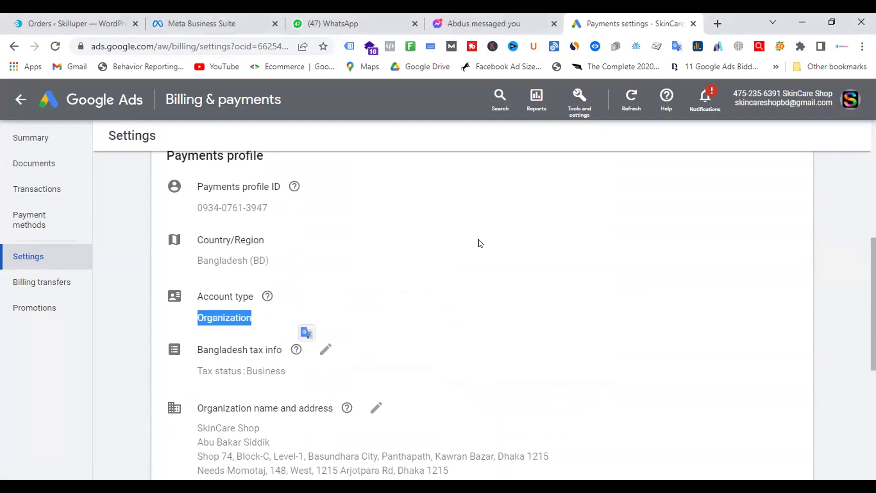
Review the payments account details in the settings and open the management page for the payments users.
scroll(479, 243, up, 5)
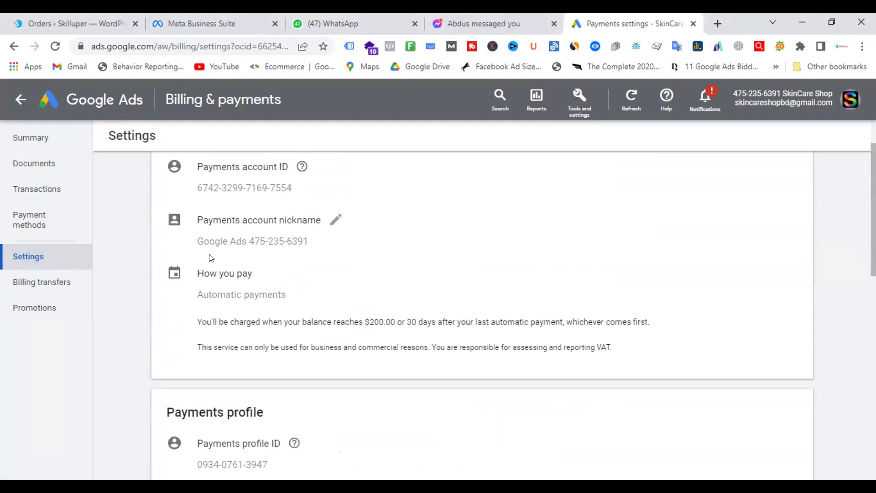
scroll(458, 283, down, 10)
click(714, 410)
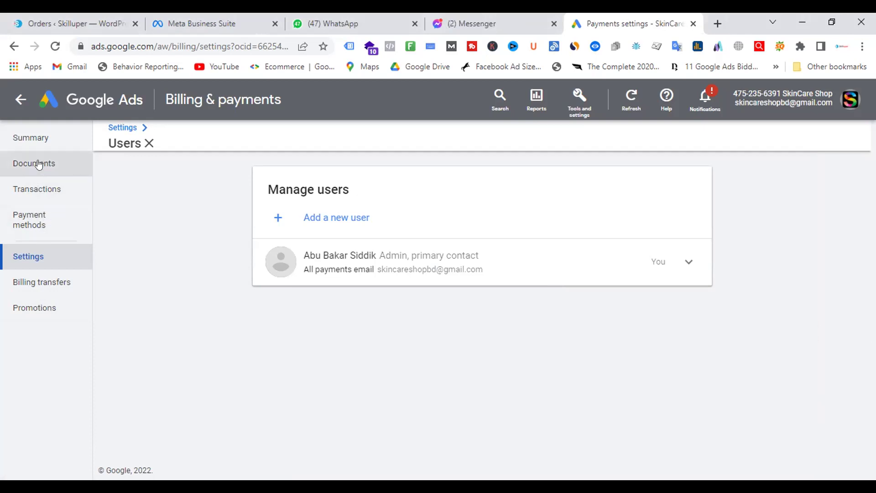
Return to the billing summary, open the payment settings from it, and review the payments account, payments profile and payments users sections.
click(35, 139)
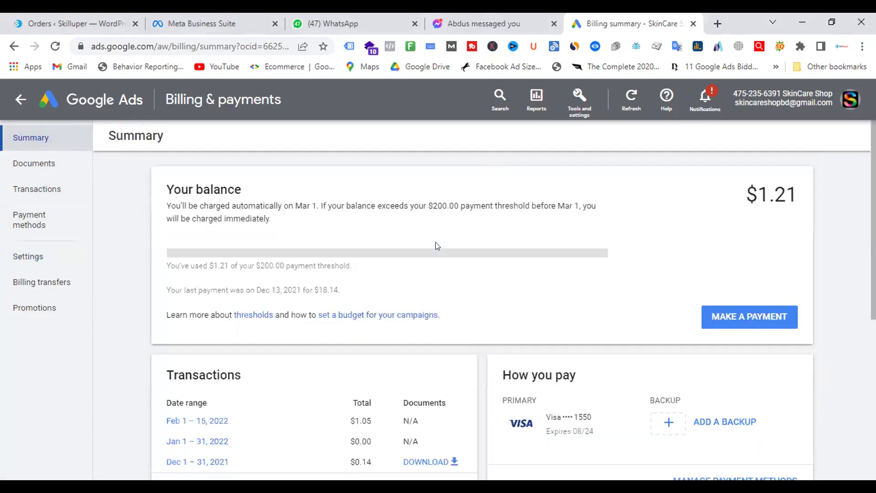
scroll(458, 308, down, 5)
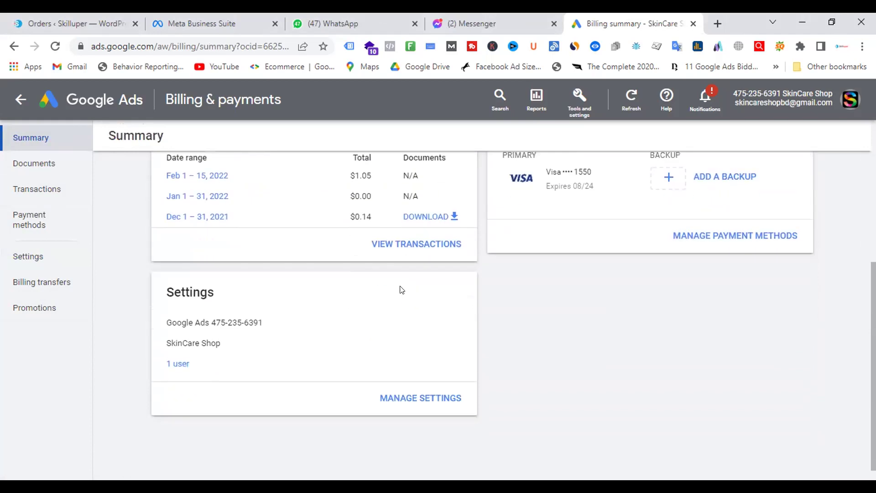
click(406, 383)
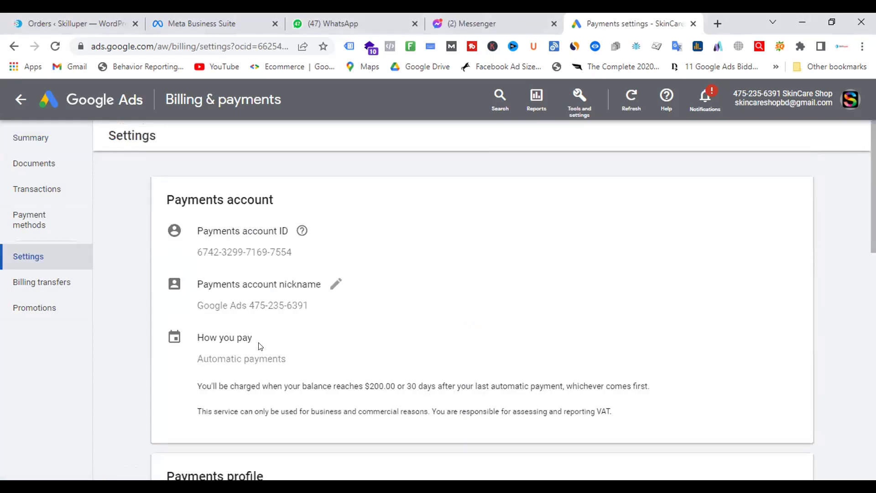
scroll(262, 292, down, 1)
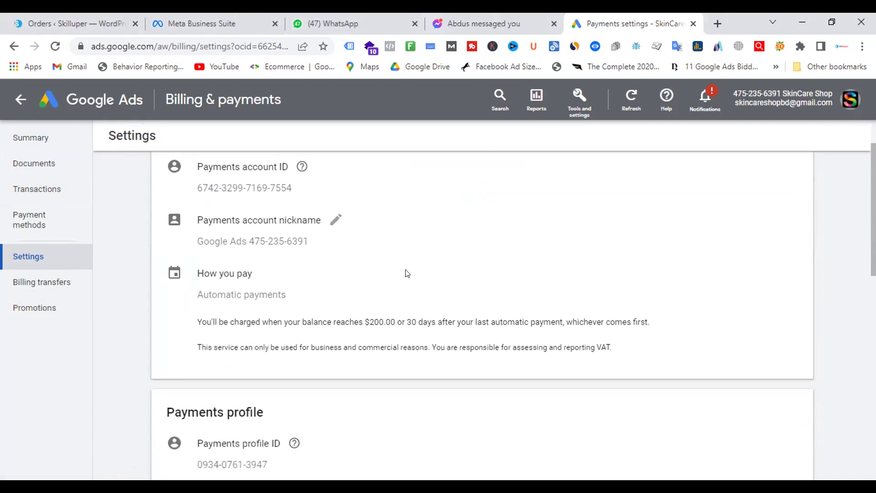
scroll(408, 275, down, 5)
scroll(413, 276, down, 3)
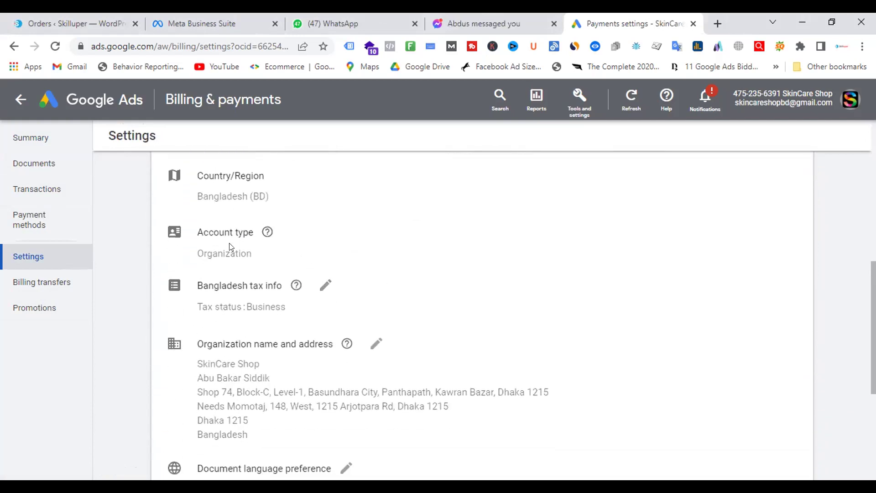
scroll(461, 297, down, 5)
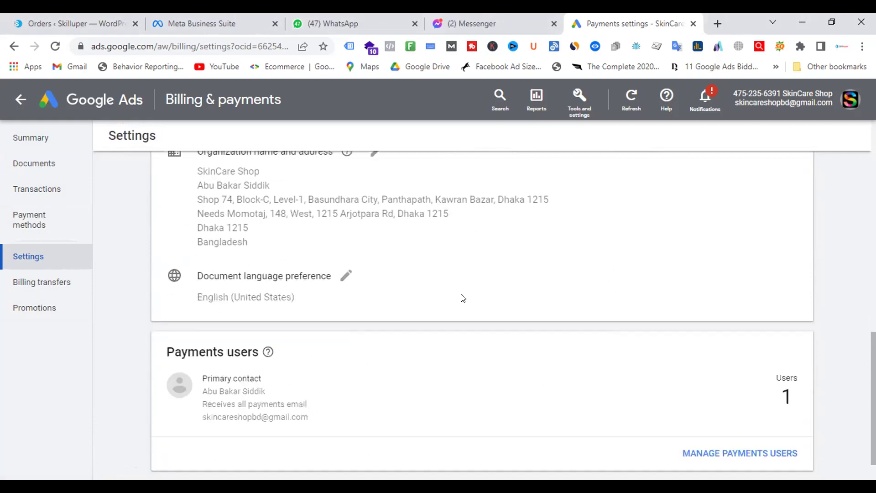
scroll(462, 298, up, 10)
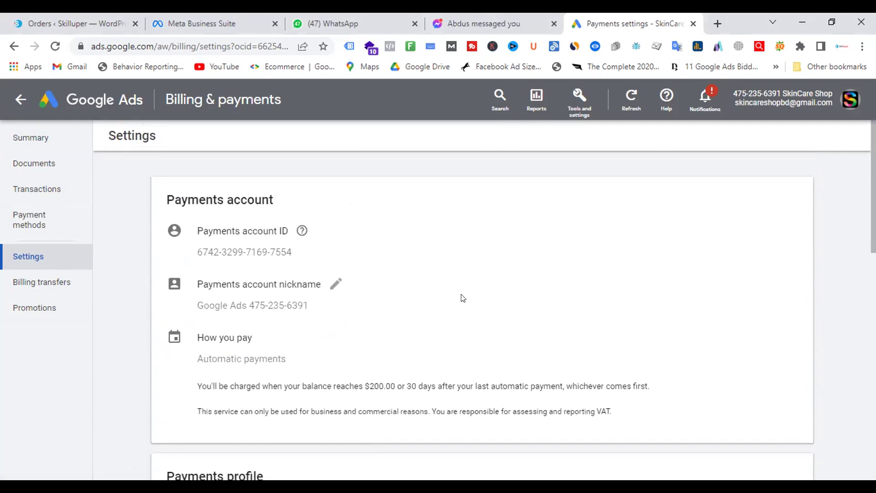